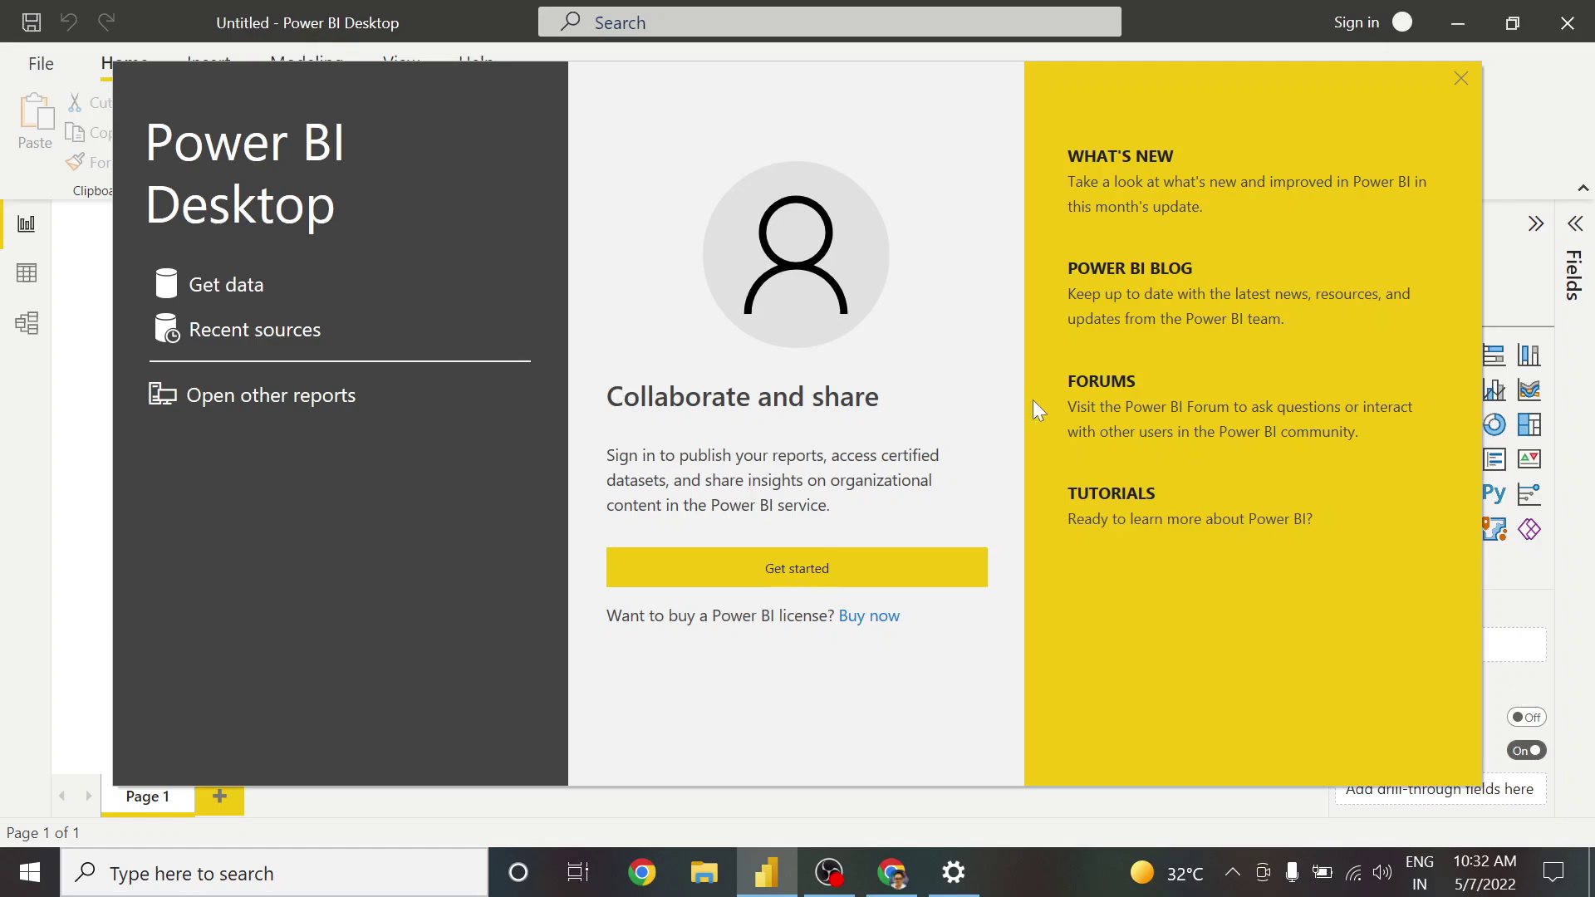
# Close the start-up screen, newsletter subscription window and sign-in email prompt to reach the empty report
pyautogui.click(1460, 79)
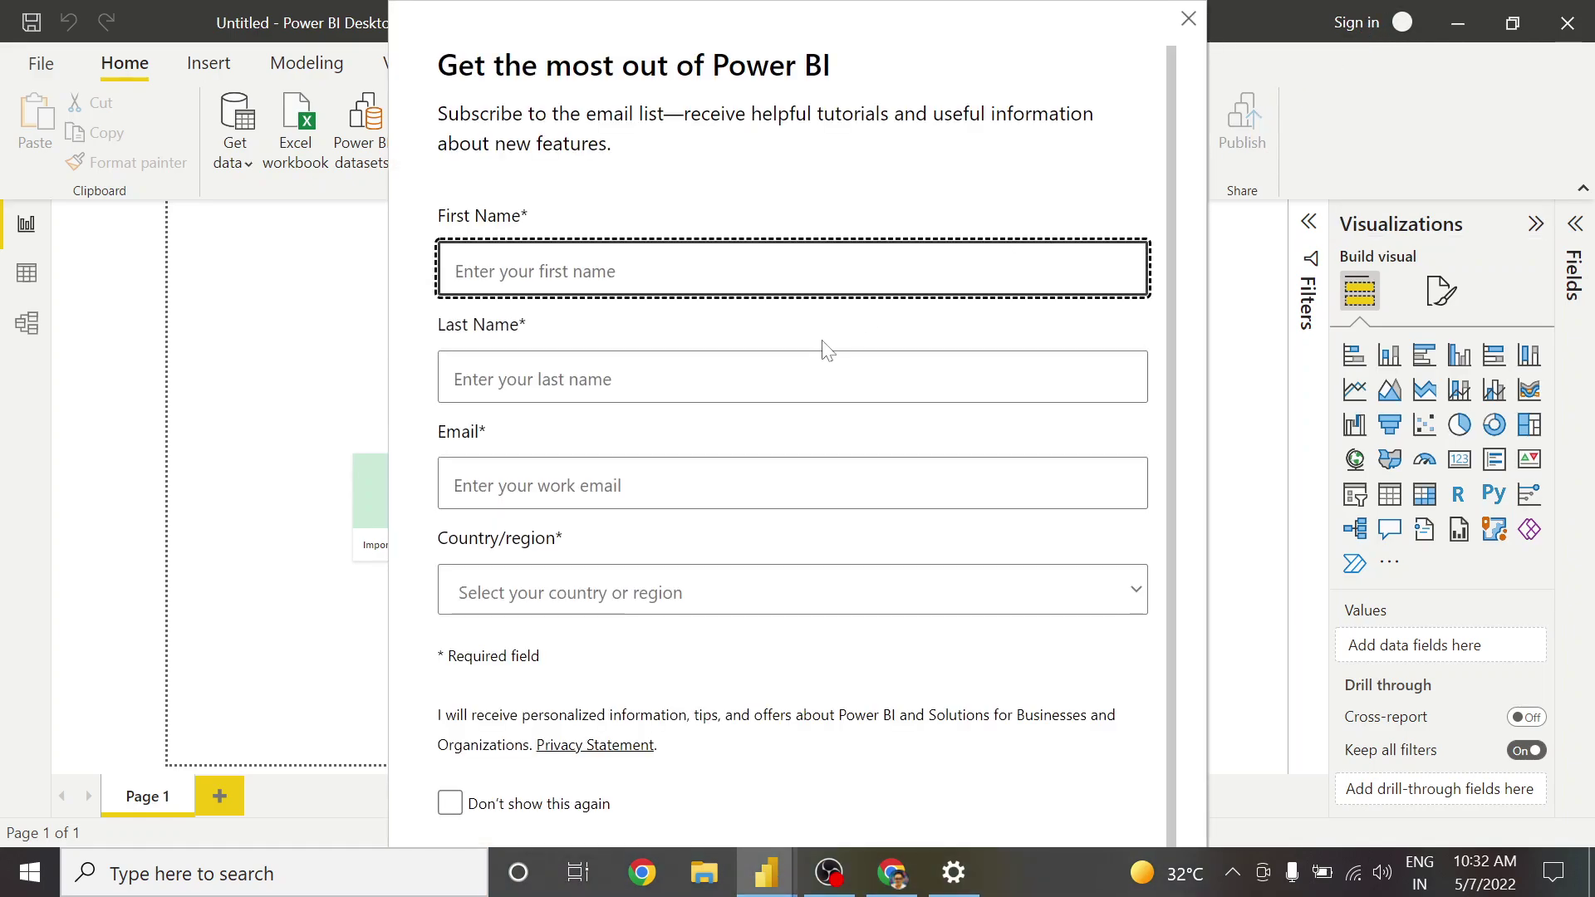
pyautogui.click(1188, 18)
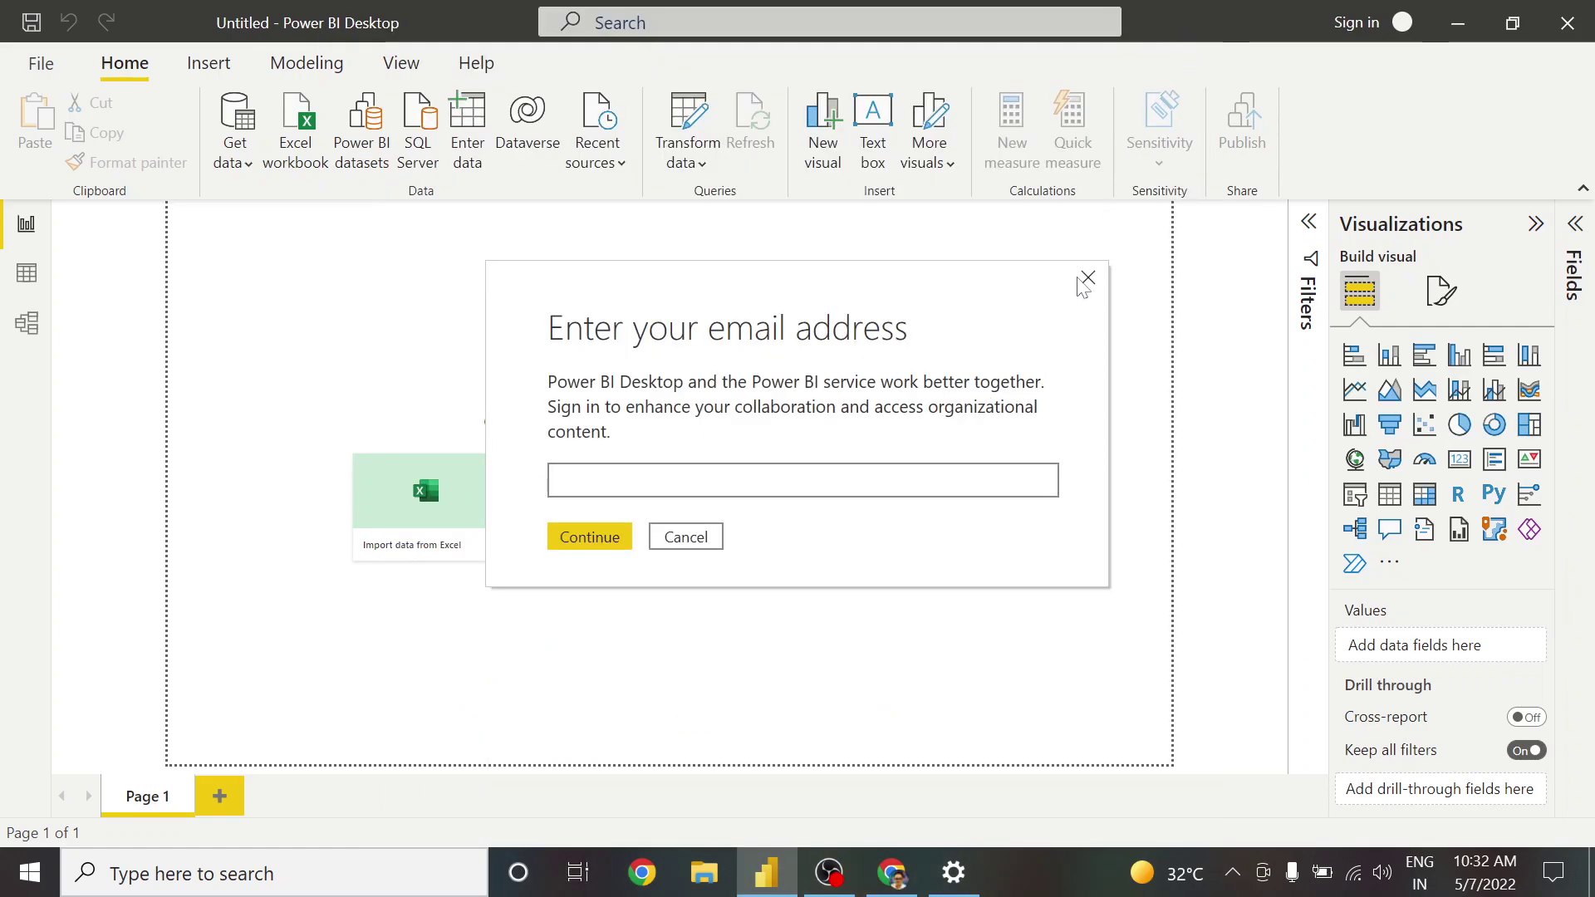
pyautogui.click(1086, 278)
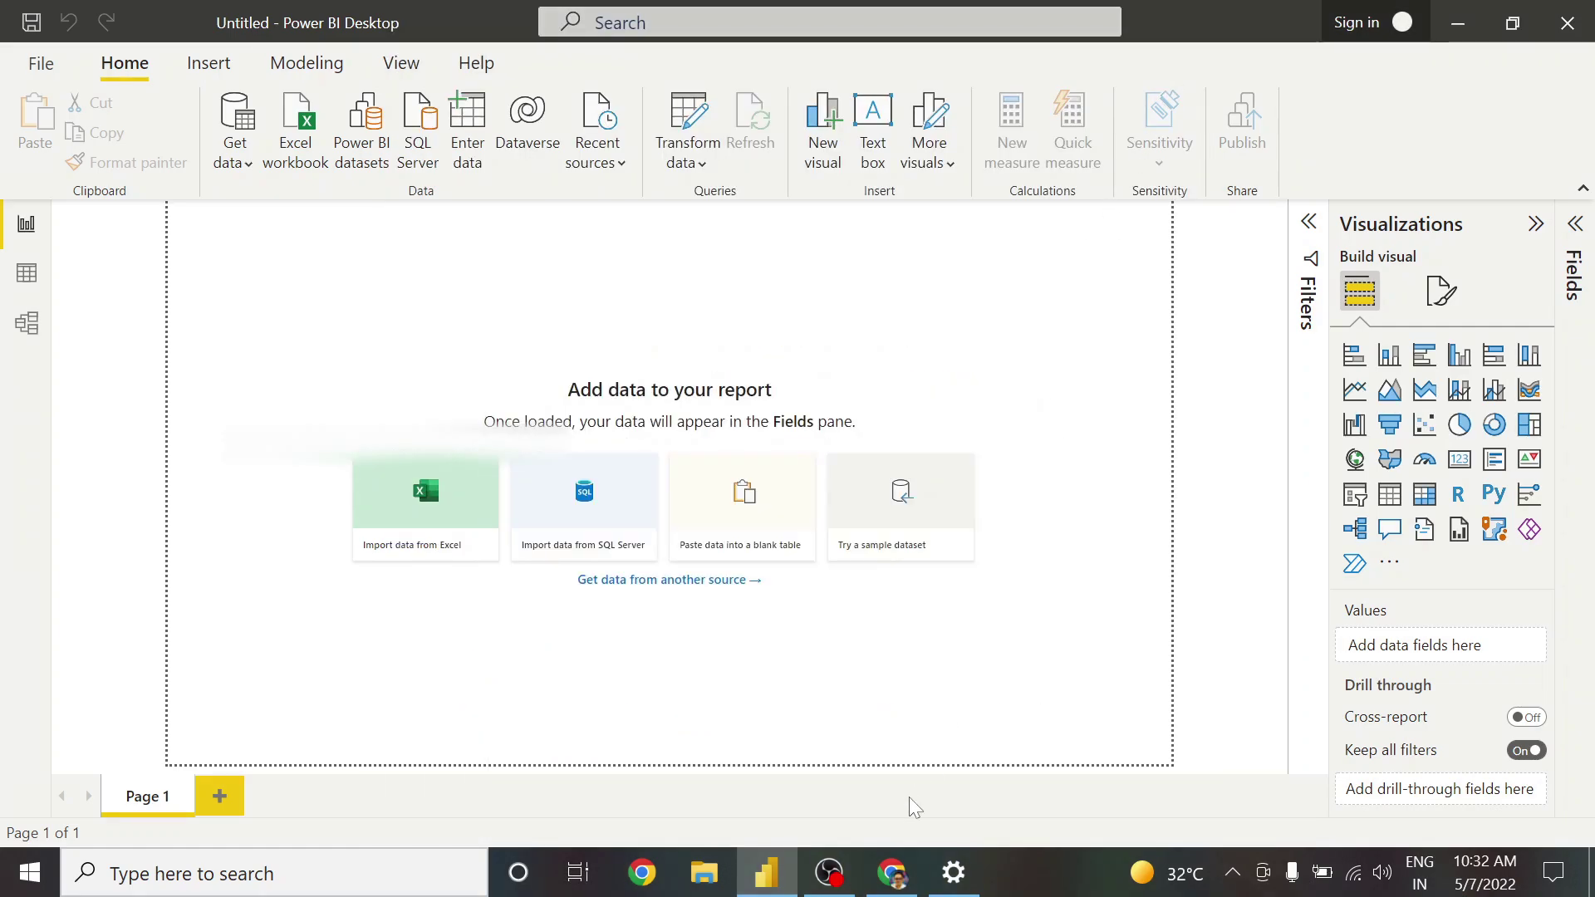
# In Chrome, go to app.powerbi.com and submit the work email to start account signup
pyautogui.click(893, 872)
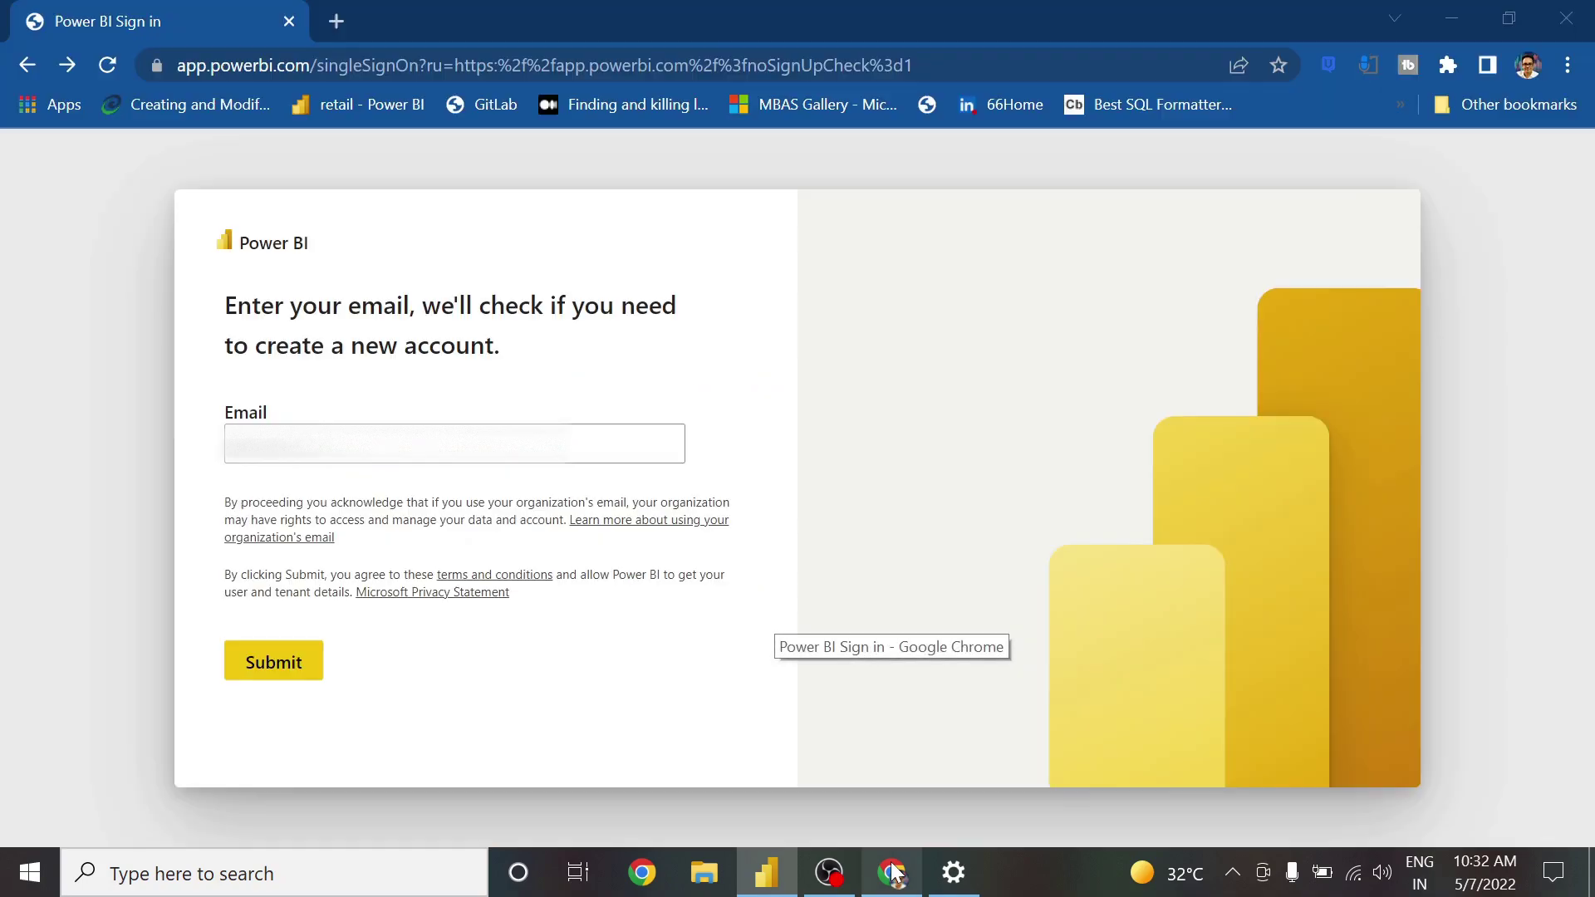
pyautogui.click(350, 73)
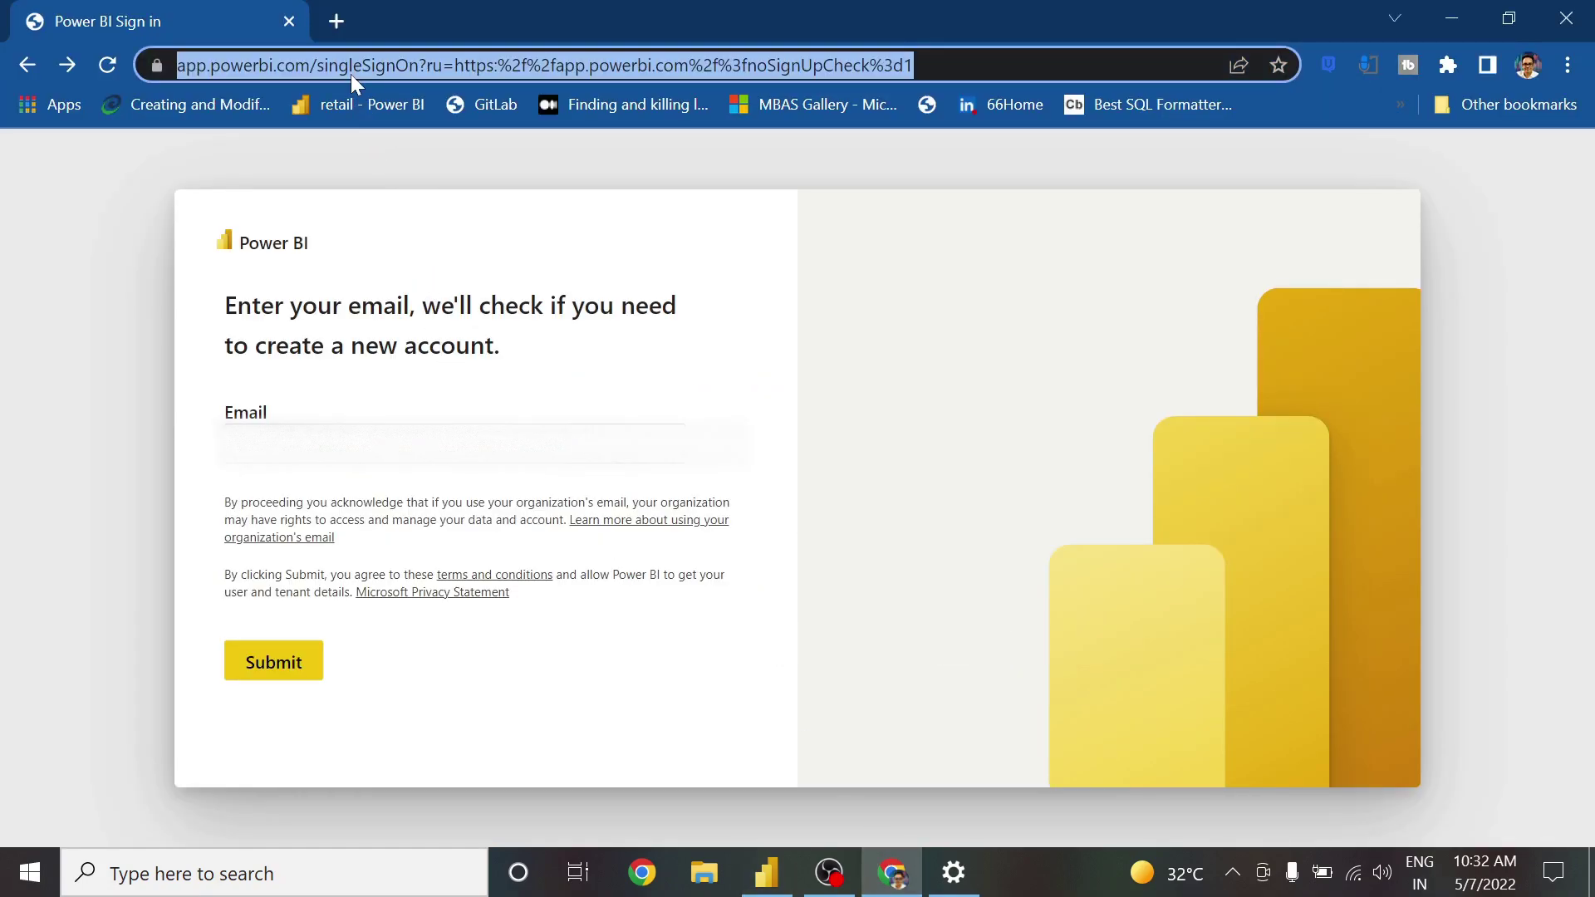
pyautogui.write('app')
pyautogui.press('Return')
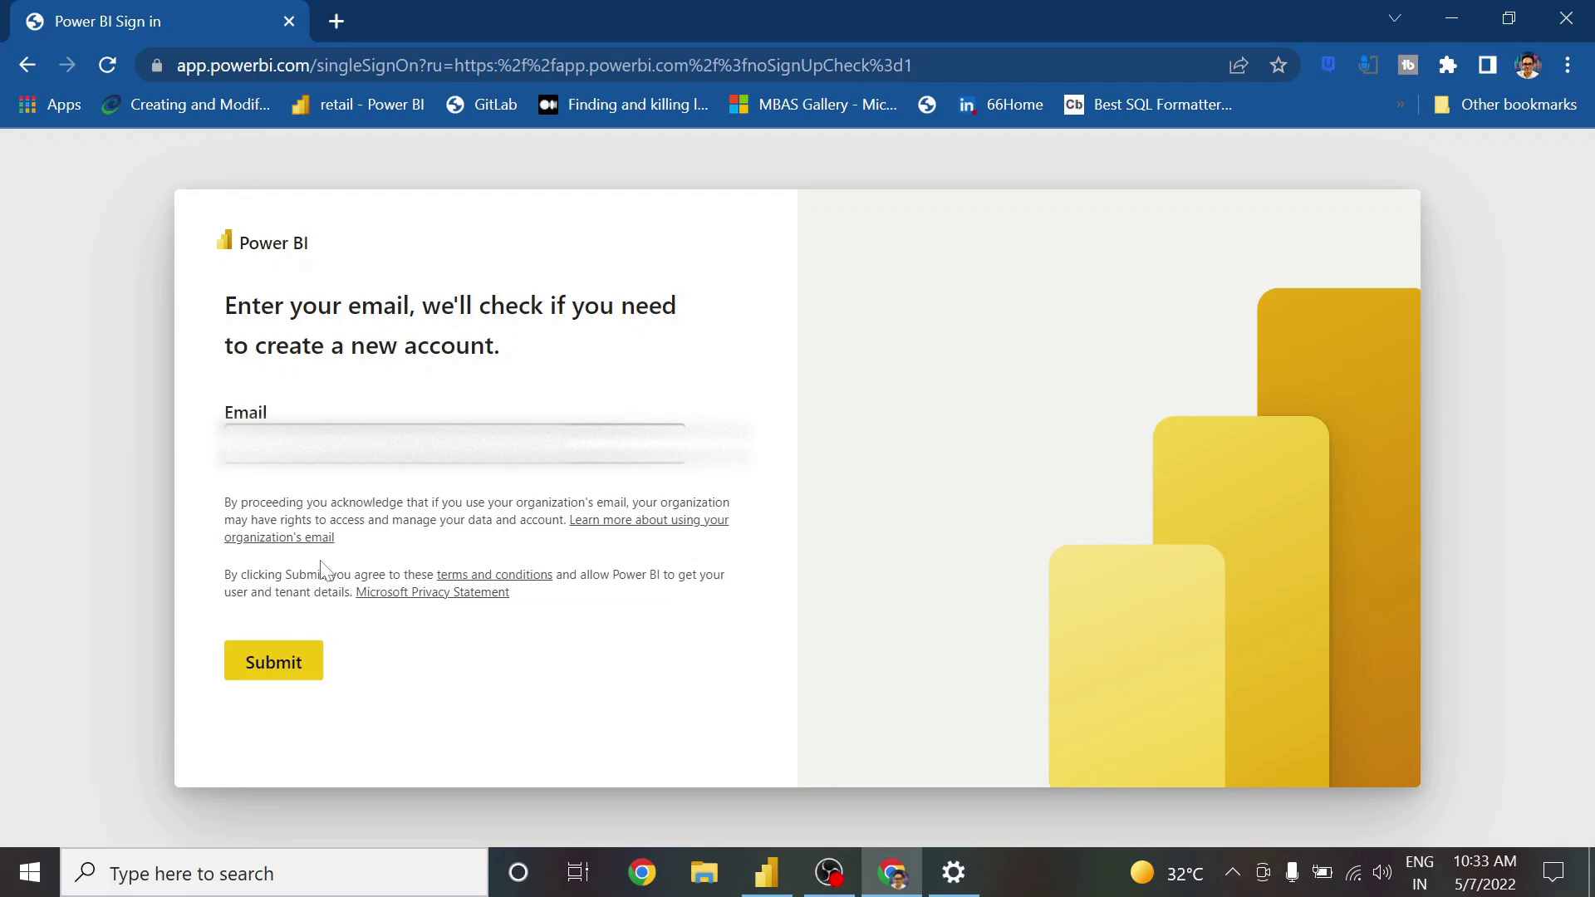
pyautogui.click(289, 664)
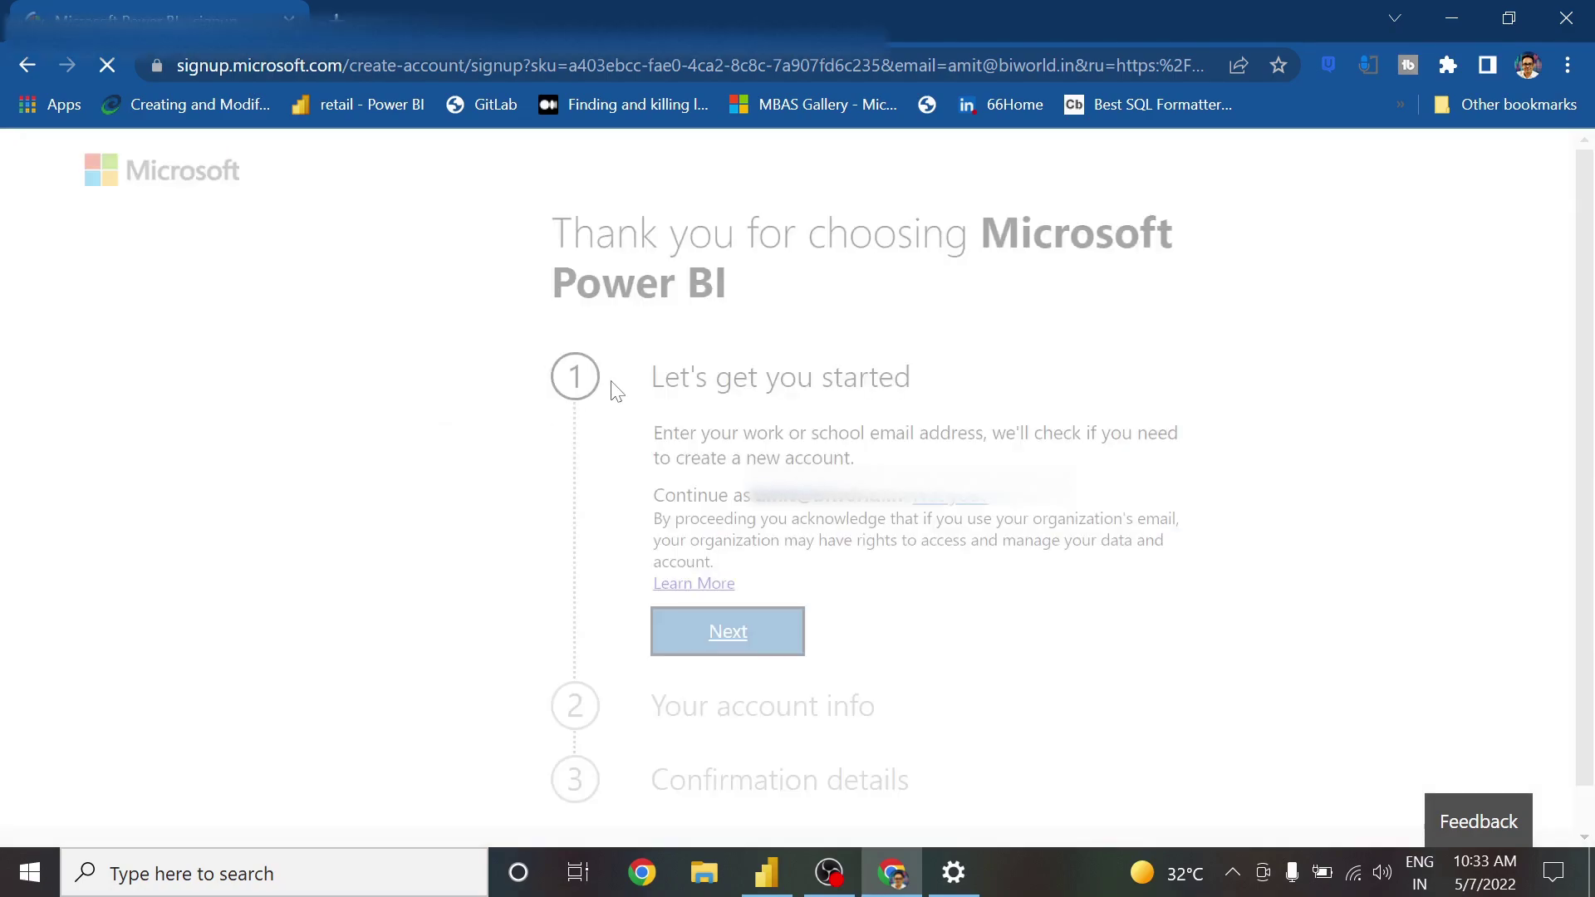
# Continue signup with the shown email, choosing 'I got it from my organization', then proceed to account info
pyautogui.press('Return')
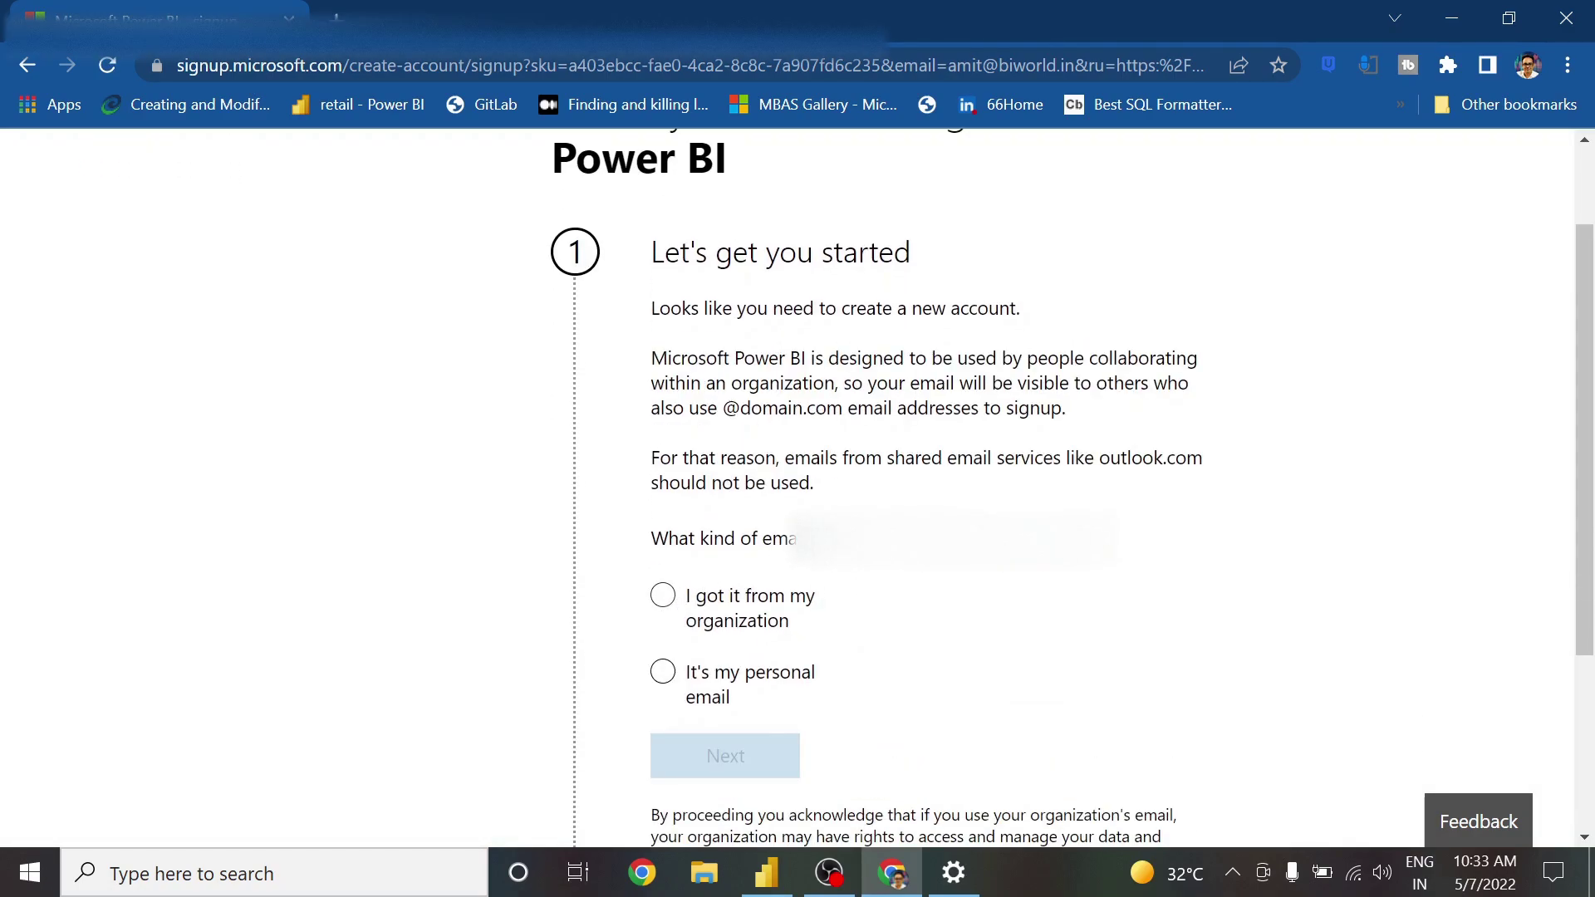
pyautogui.scroll(-1, 742, 498)
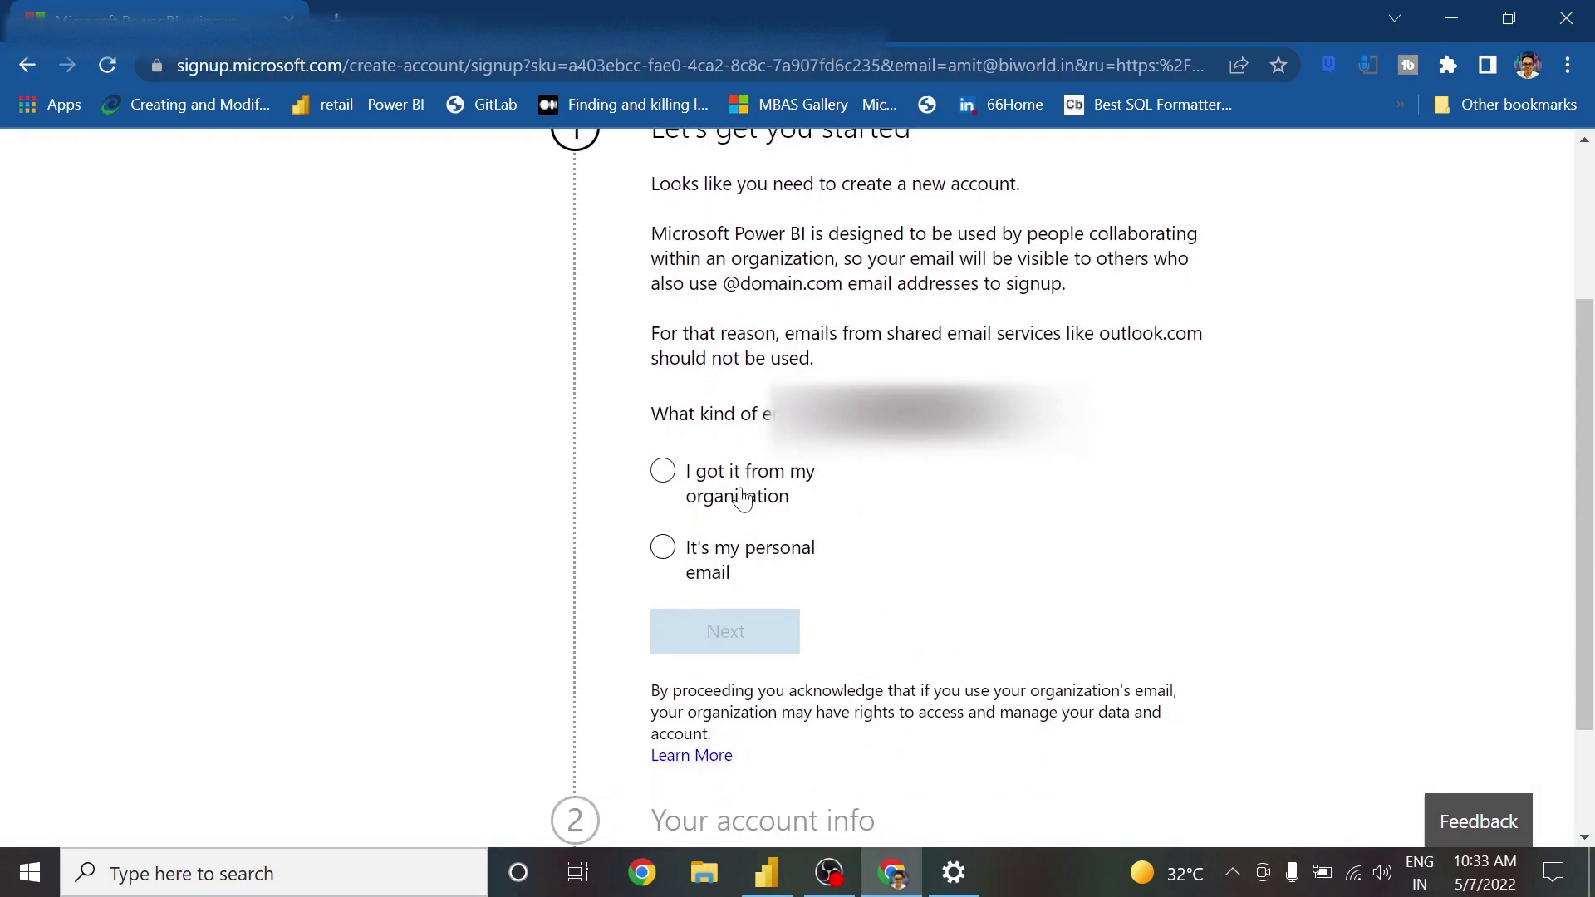
pyautogui.click(665, 473)
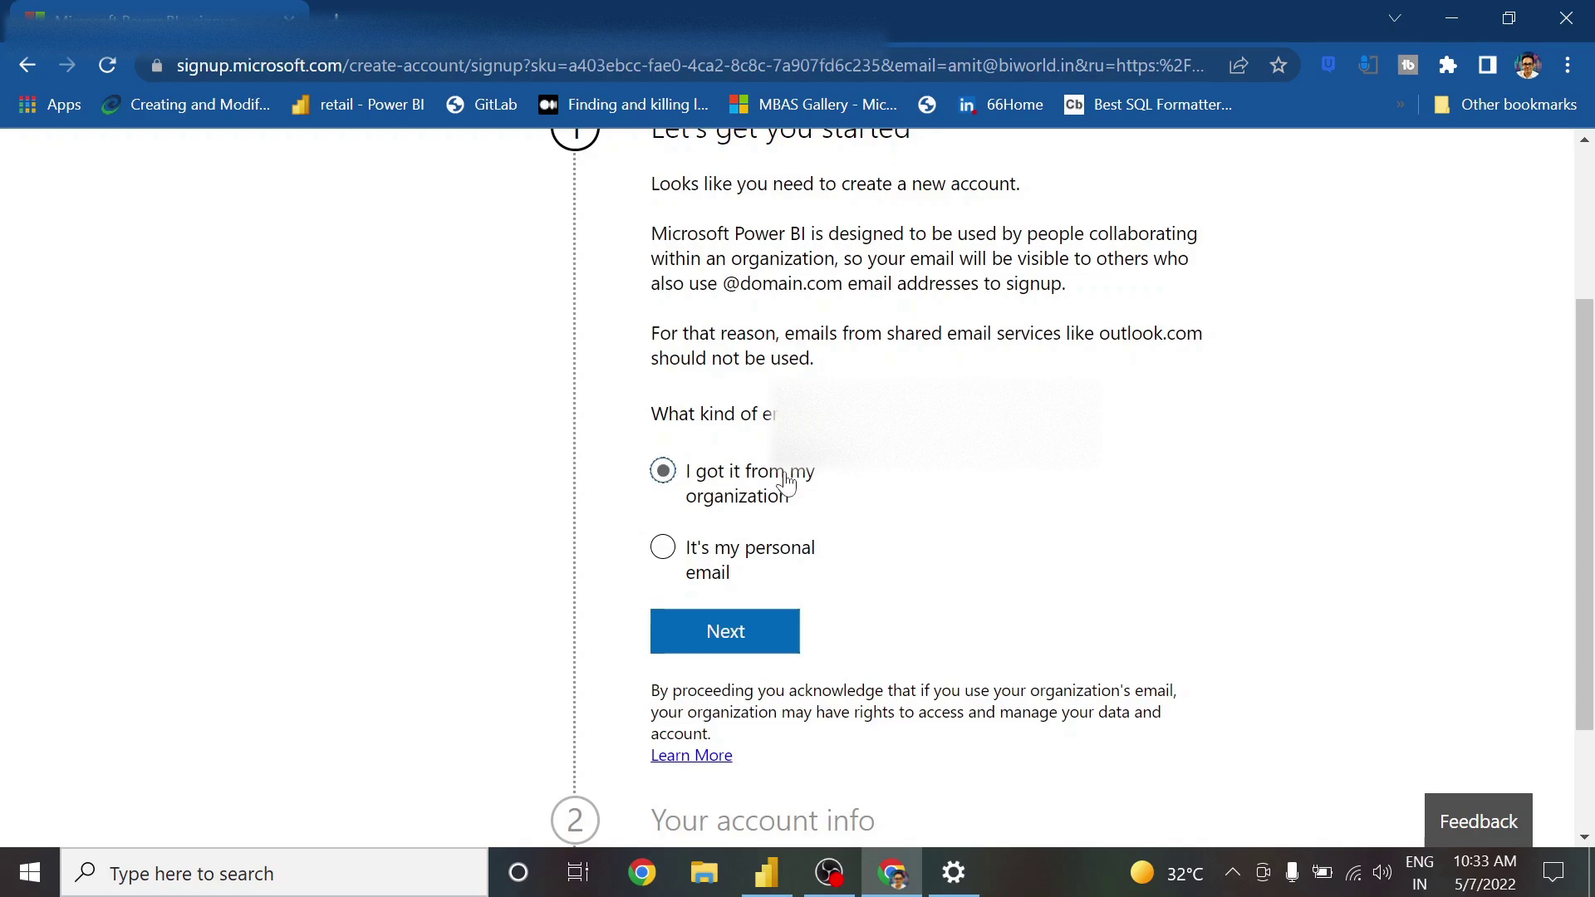
pyautogui.scroll(-2, 825, 481)
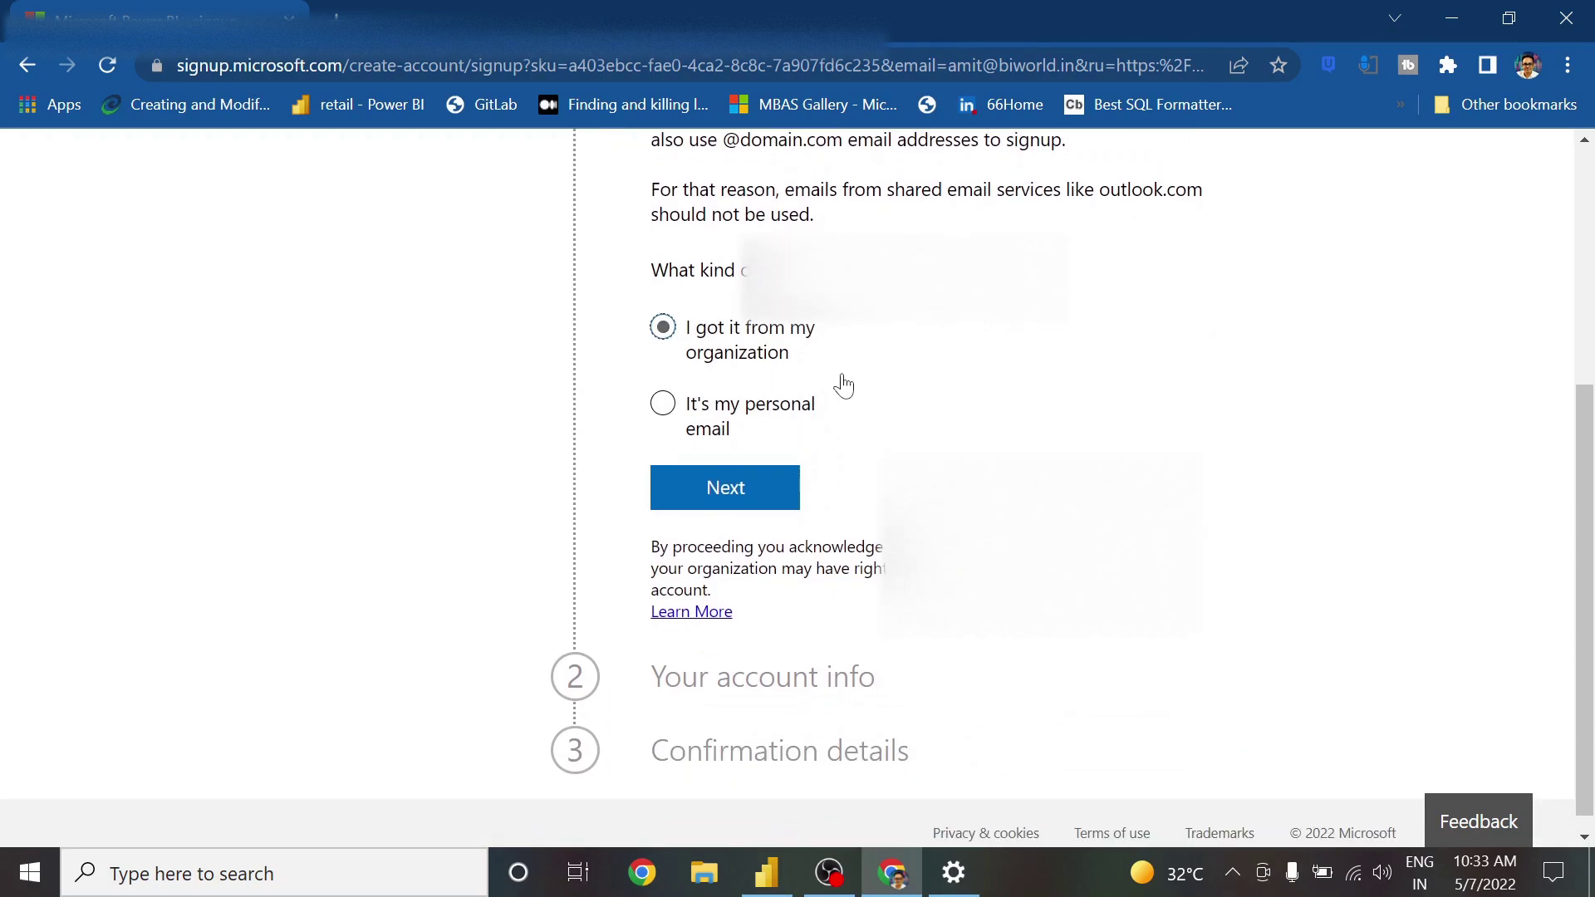
pyautogui.click(754, 472)
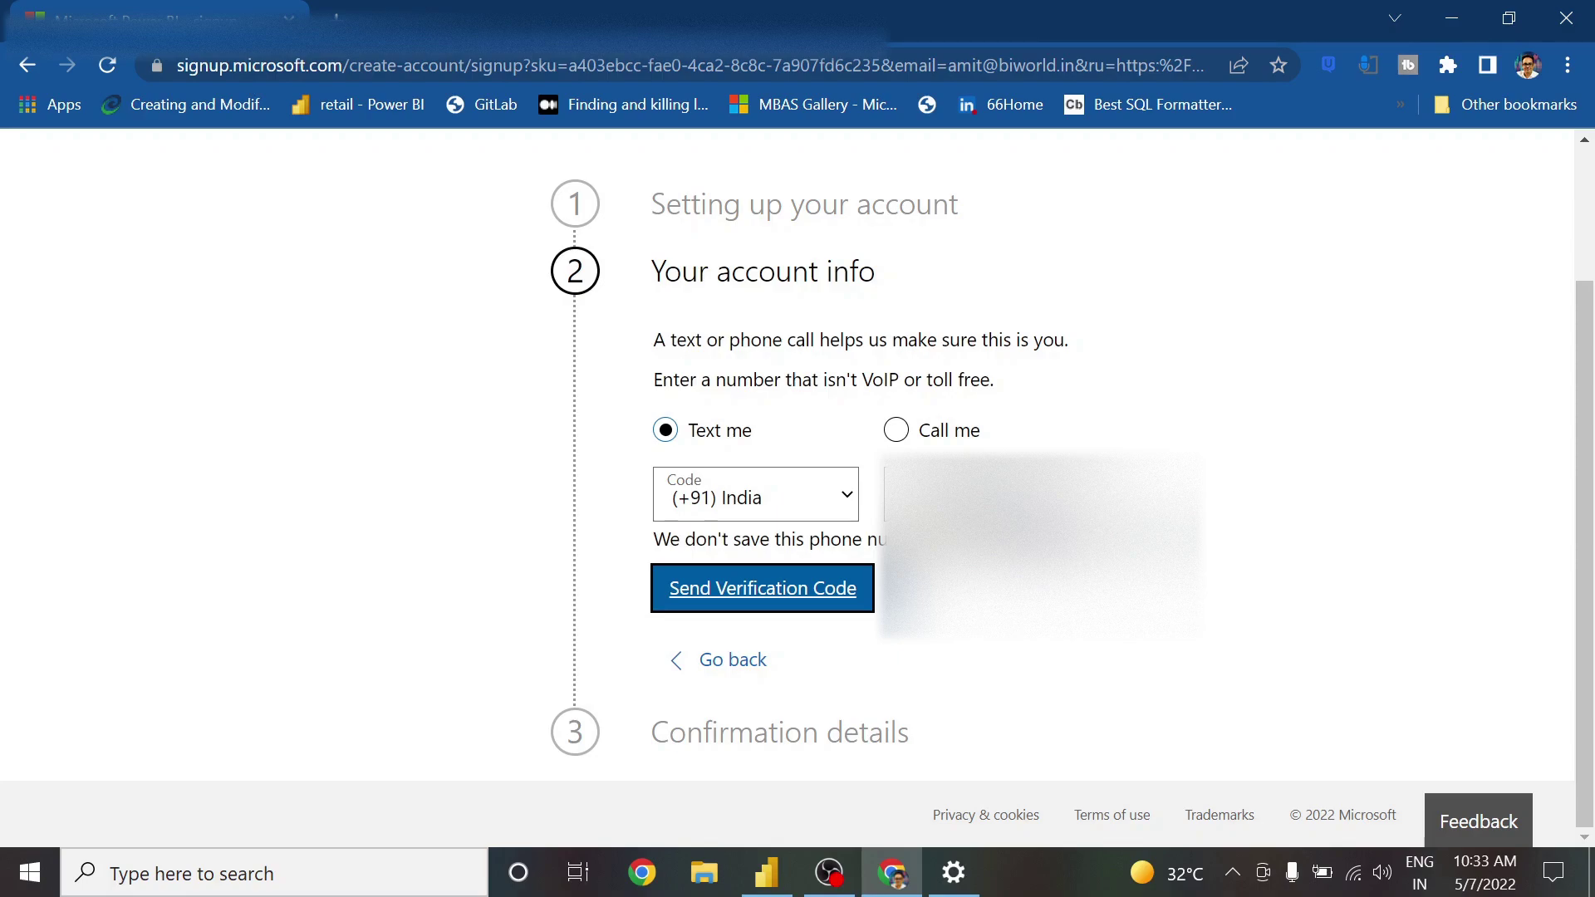
# Request the verification code by text message, enter the received code and verify it
pyautogui.click(897, 430)
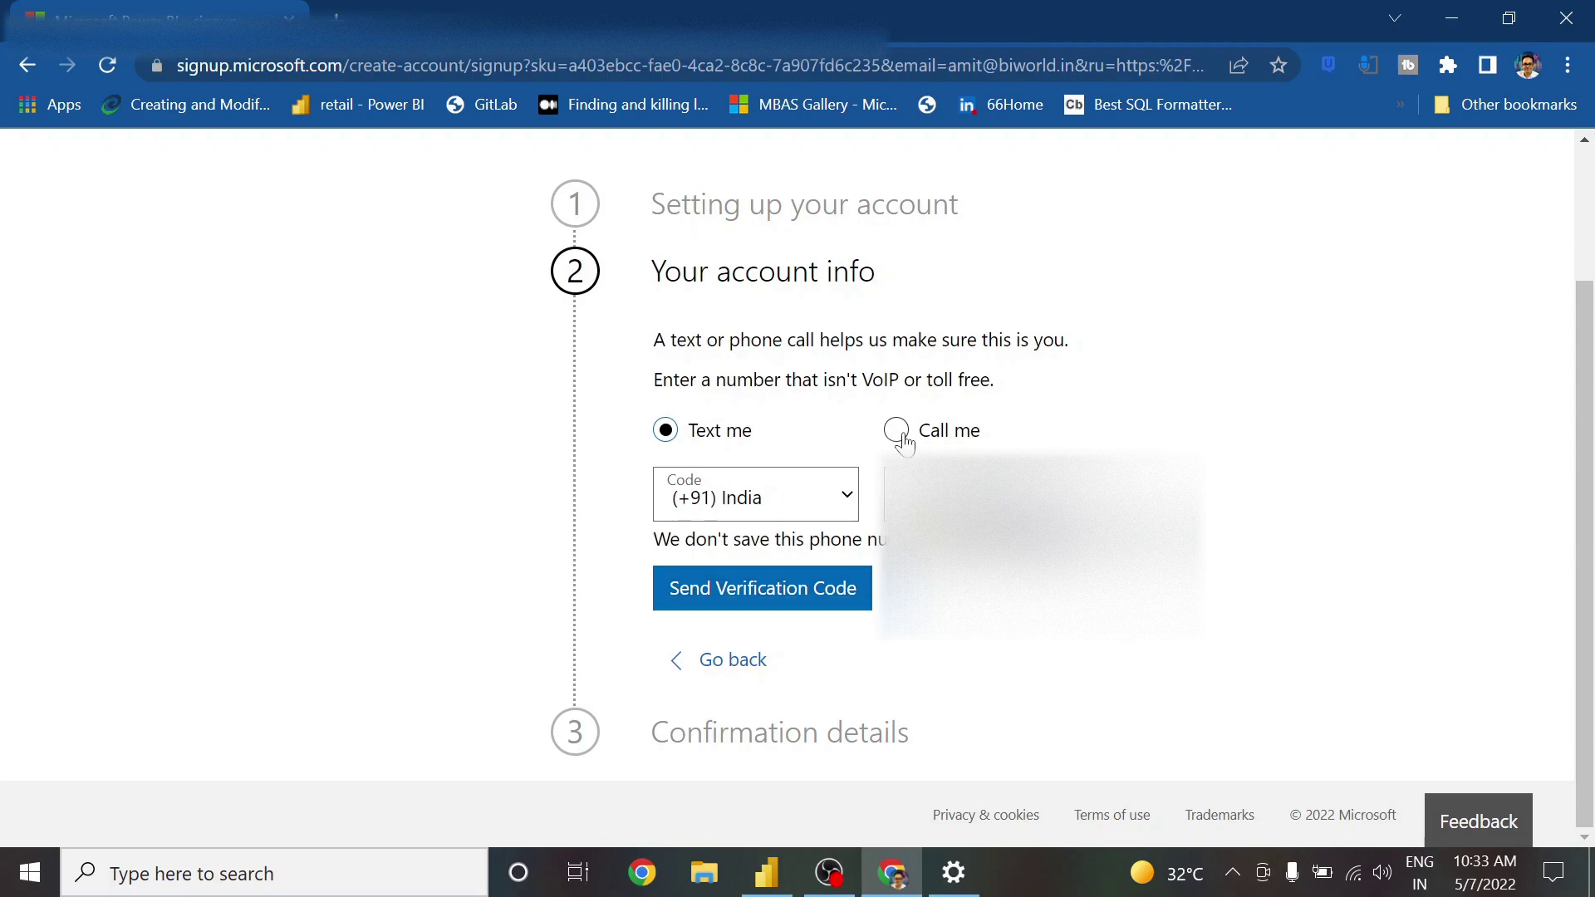
pyautogui.click(666, 431)
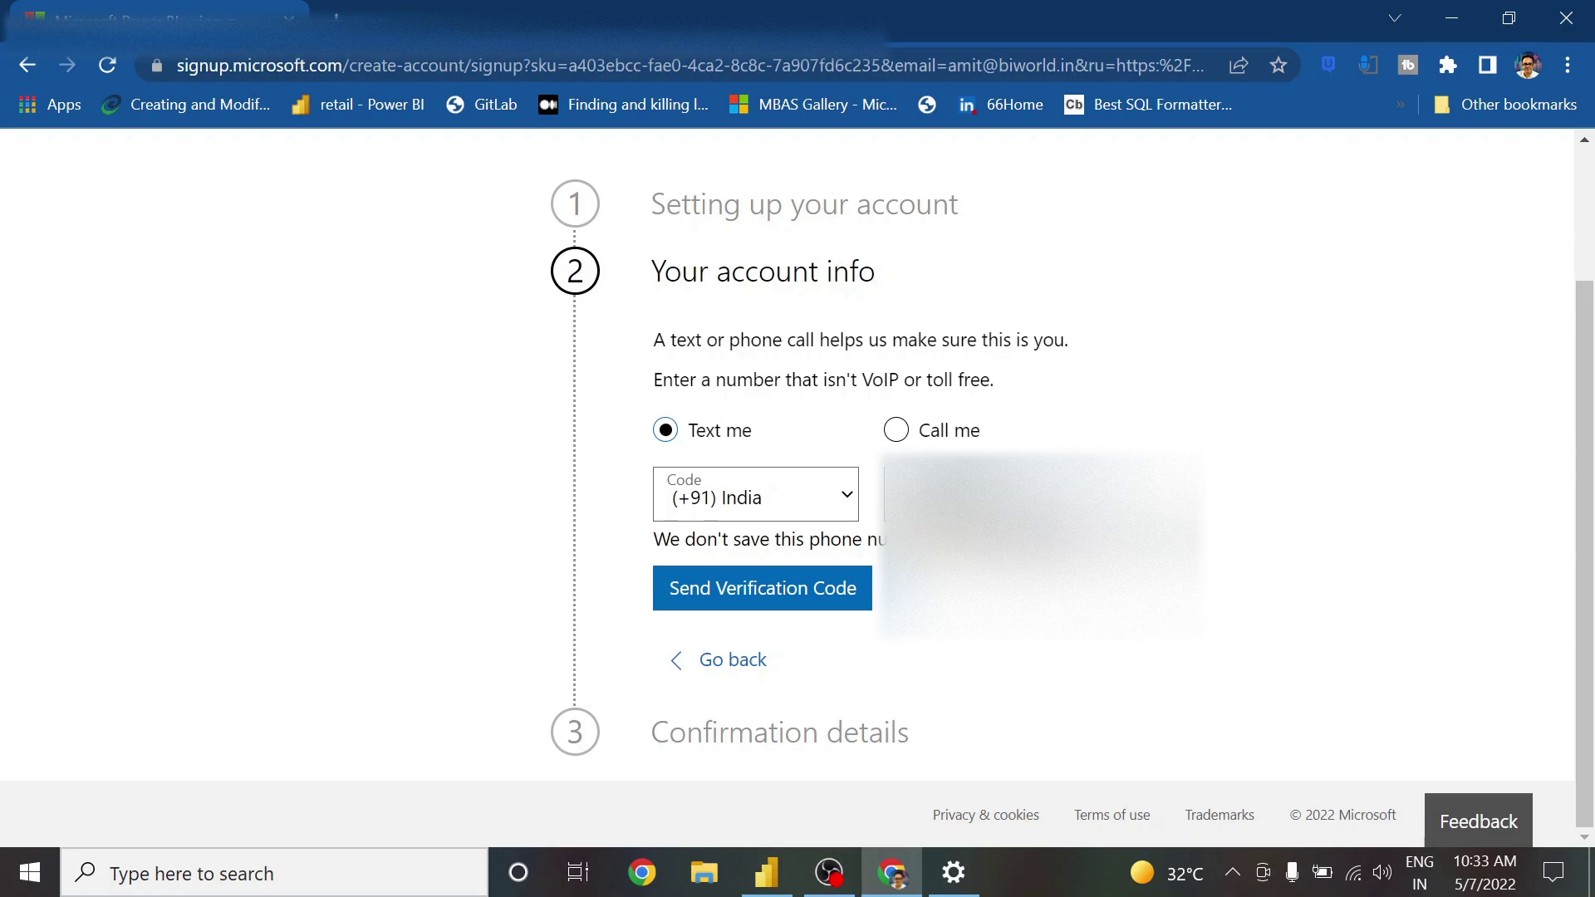
pyautogui.click(794, 598)
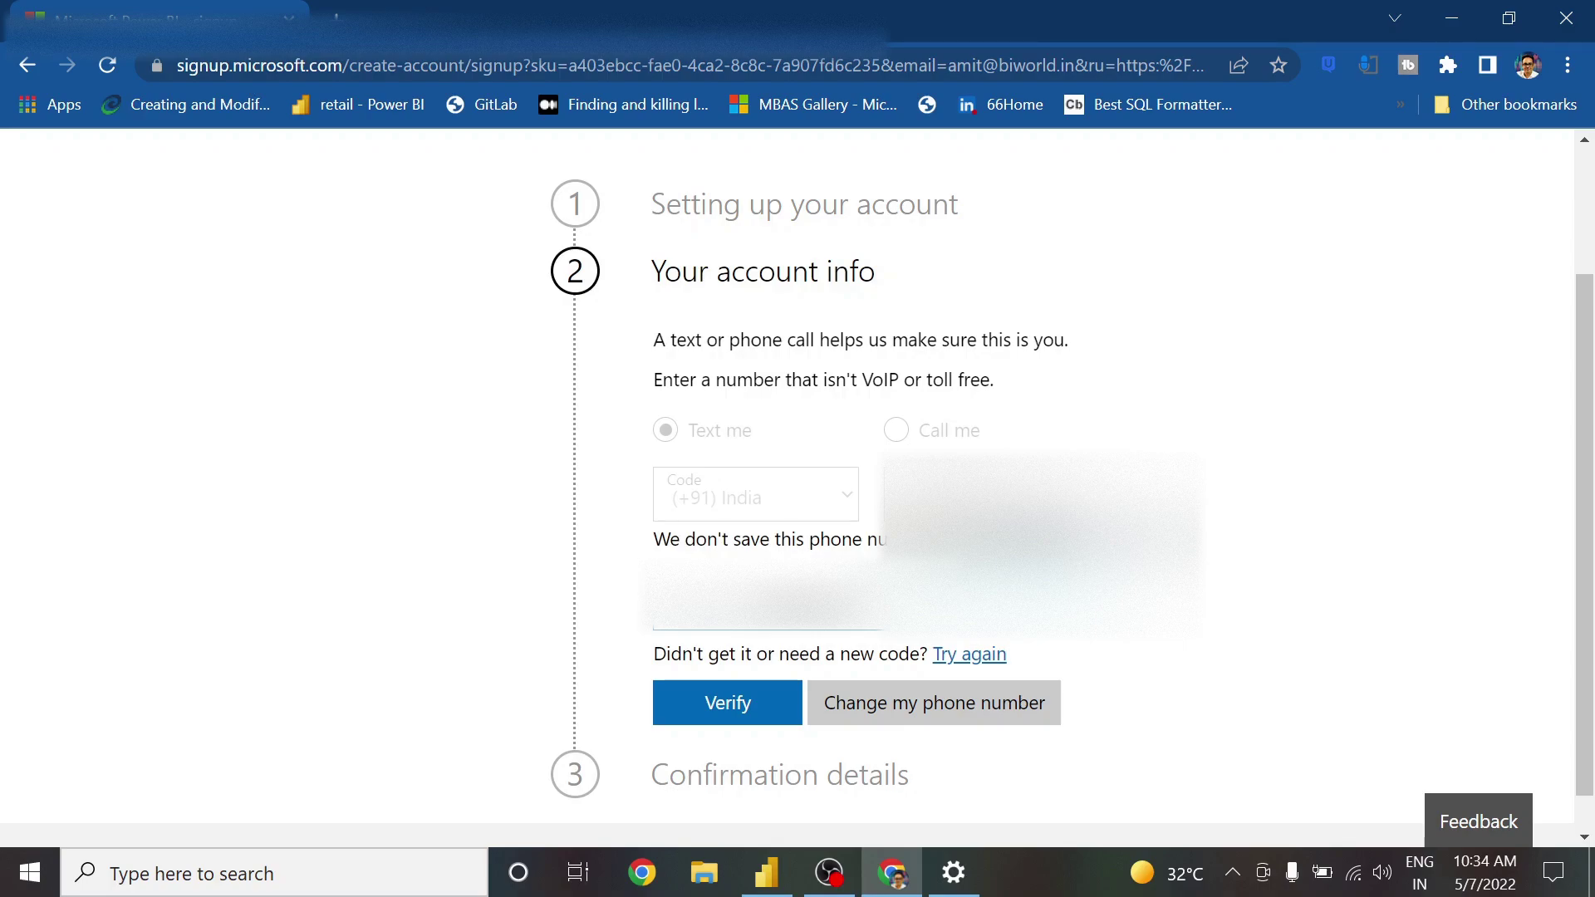
pyautogui.press('BackSpace')
pyautogui.press('BackSpace')
pyautogui.press('BackSpace')
pyautogui.press('BackSpace')
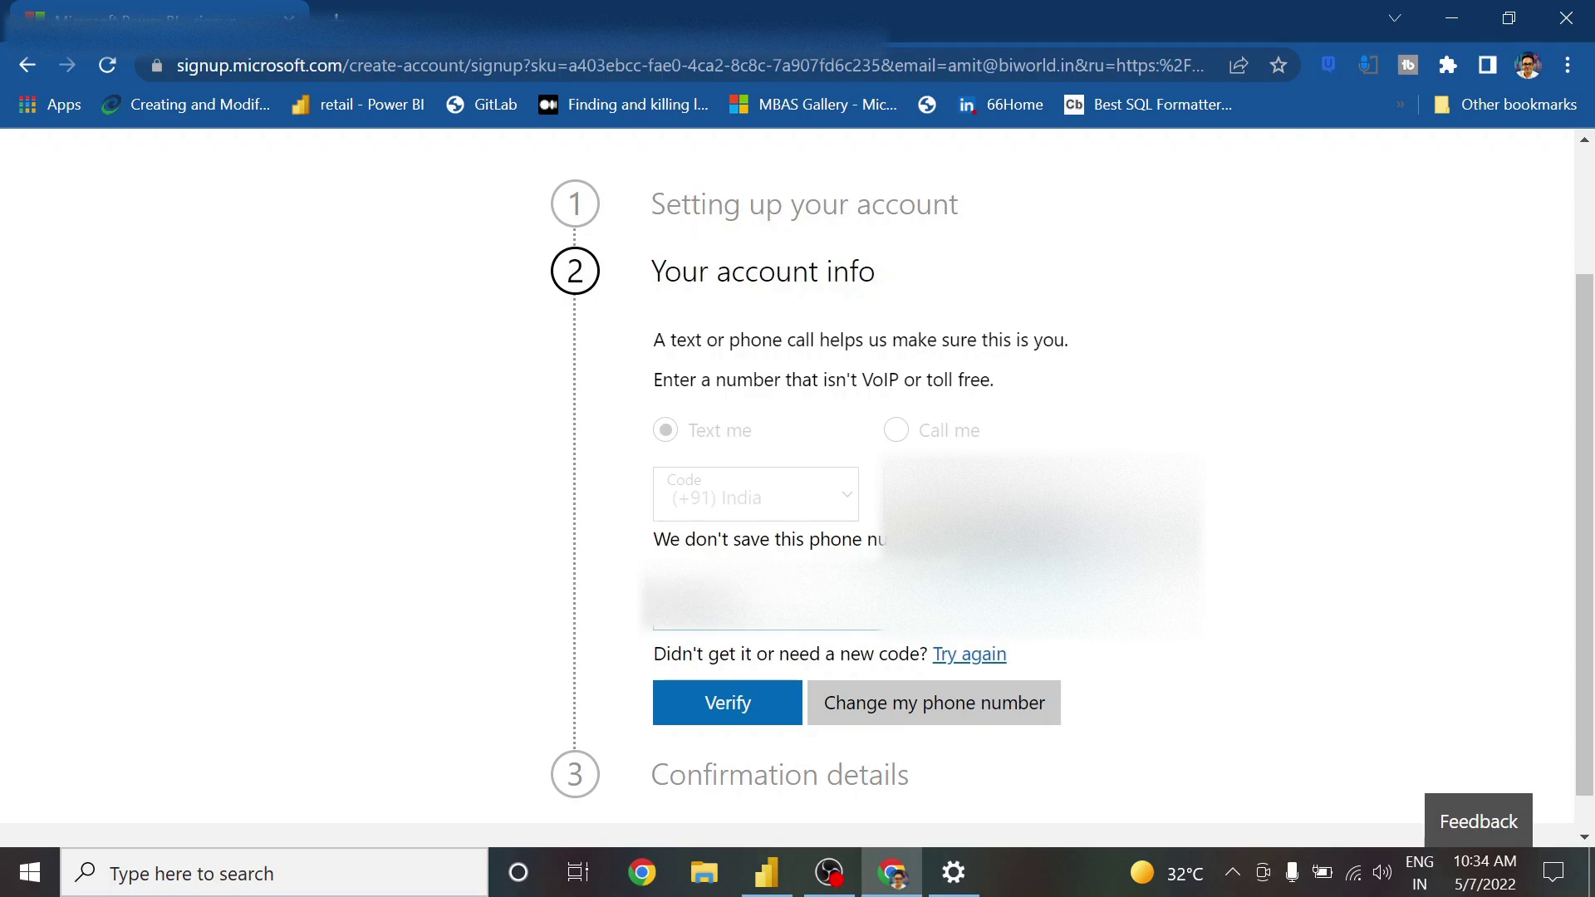
pyautogui.write('1')
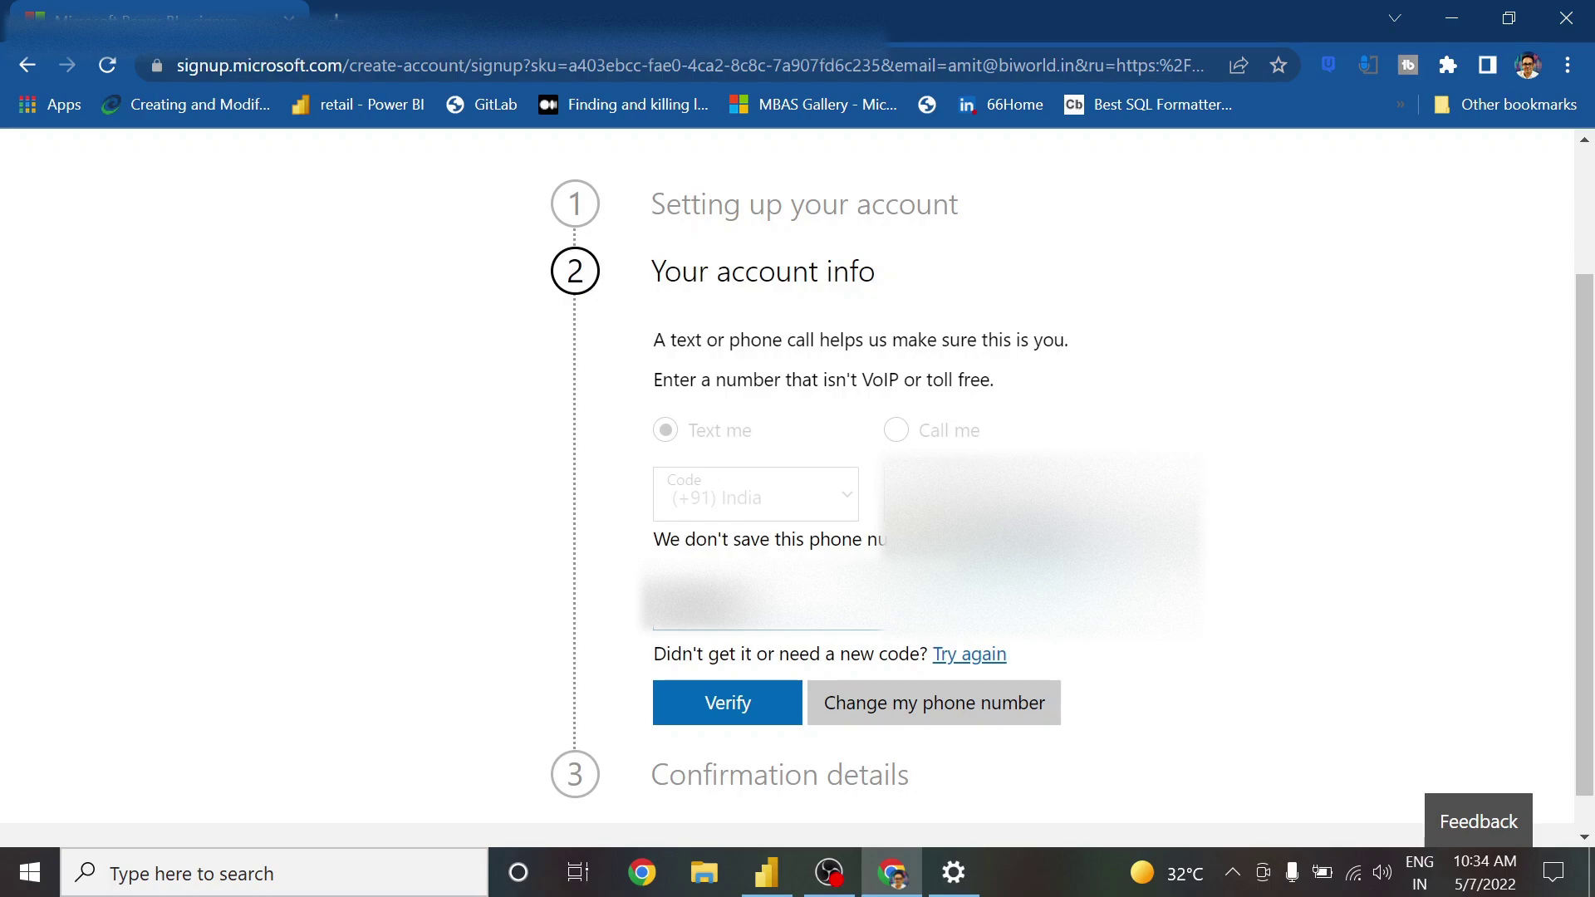
pyautogui.write('1')
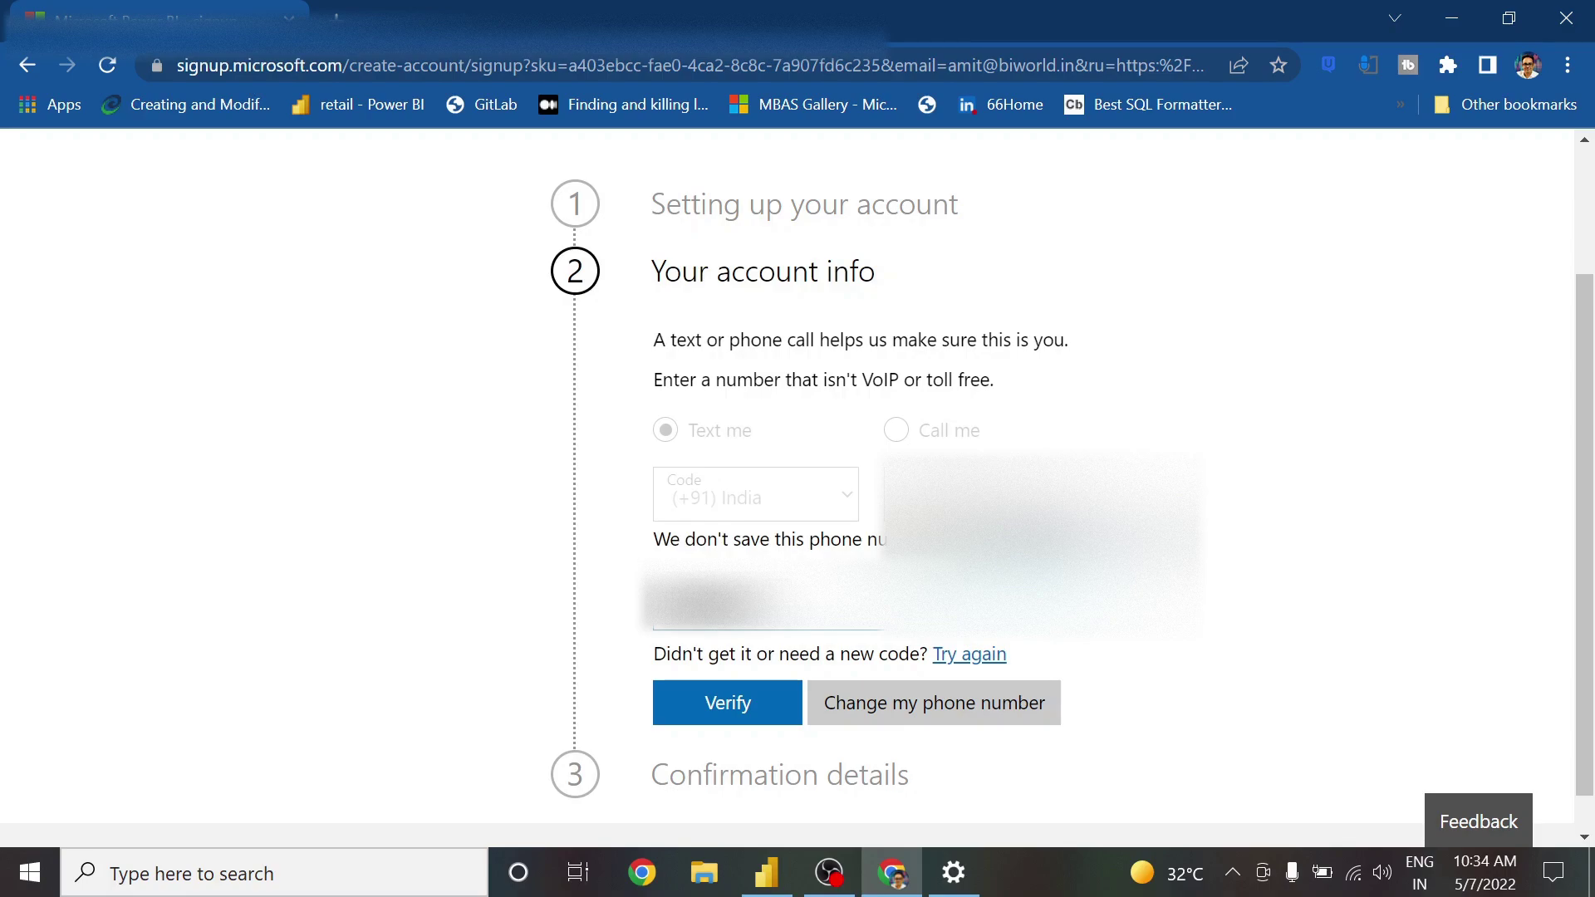
pyautogui.click(769, 702)
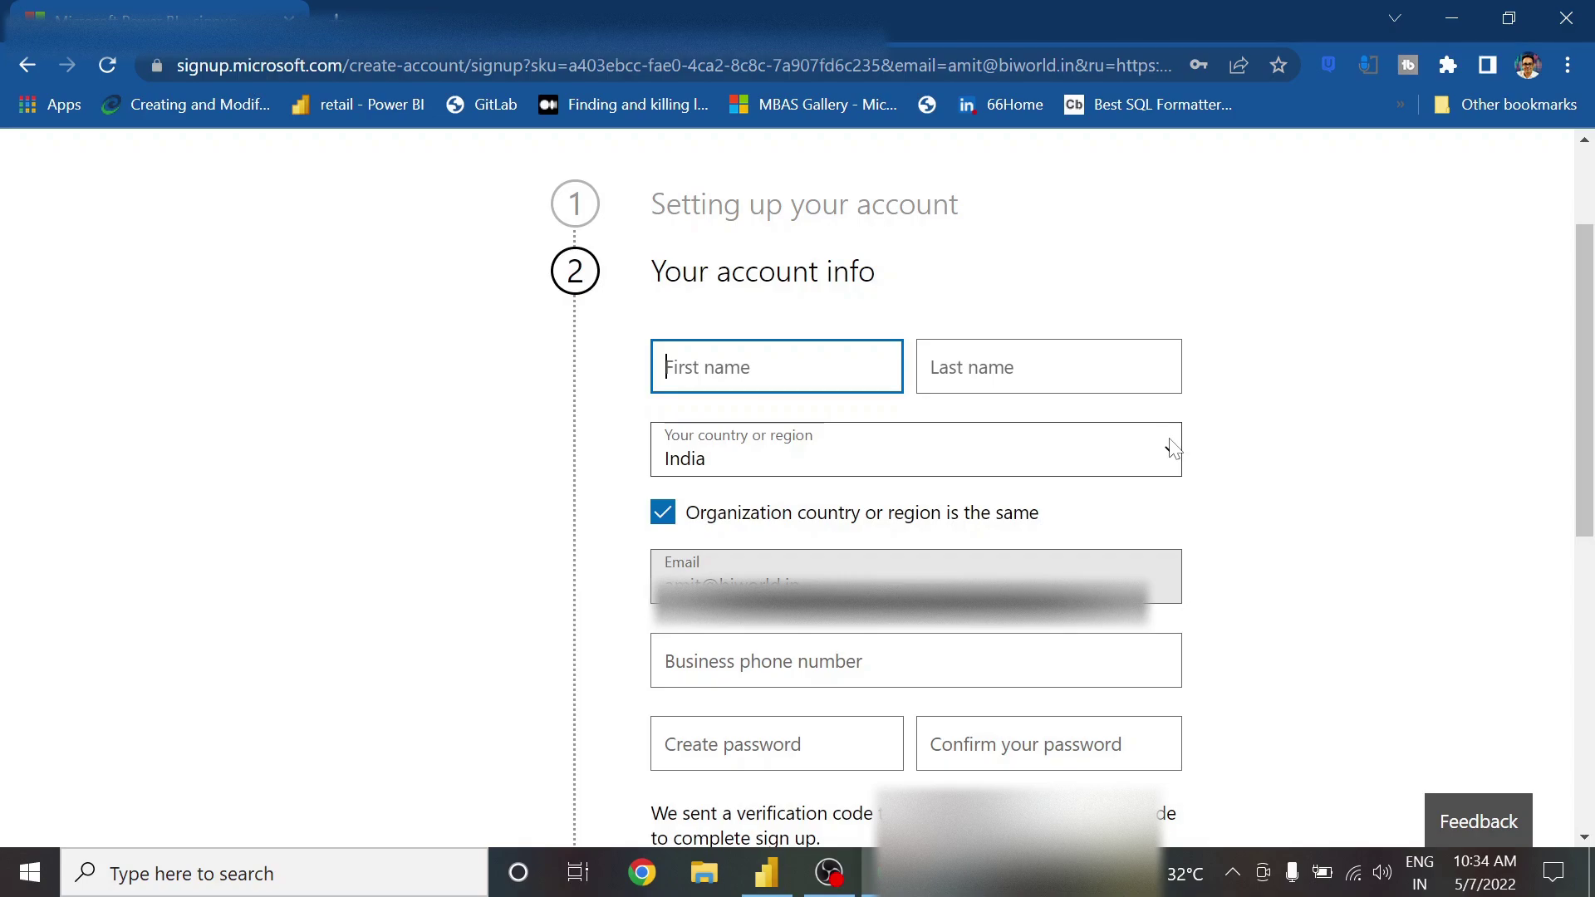
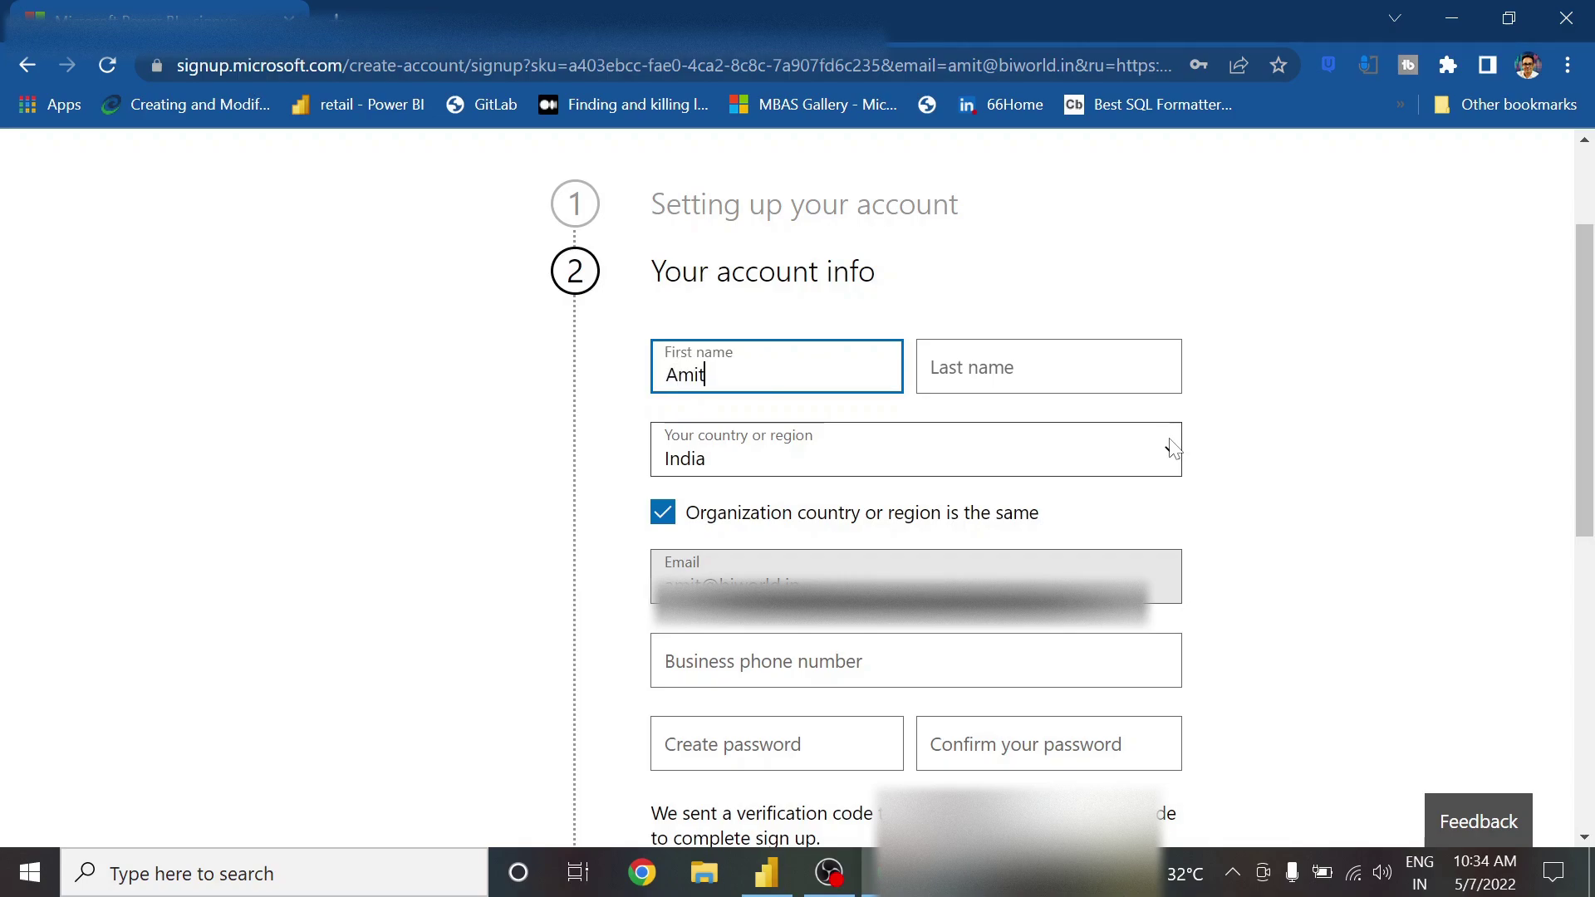
# Fill in the user's first name, last name and business phone number on the signup form
pyautogui.press('Tab')
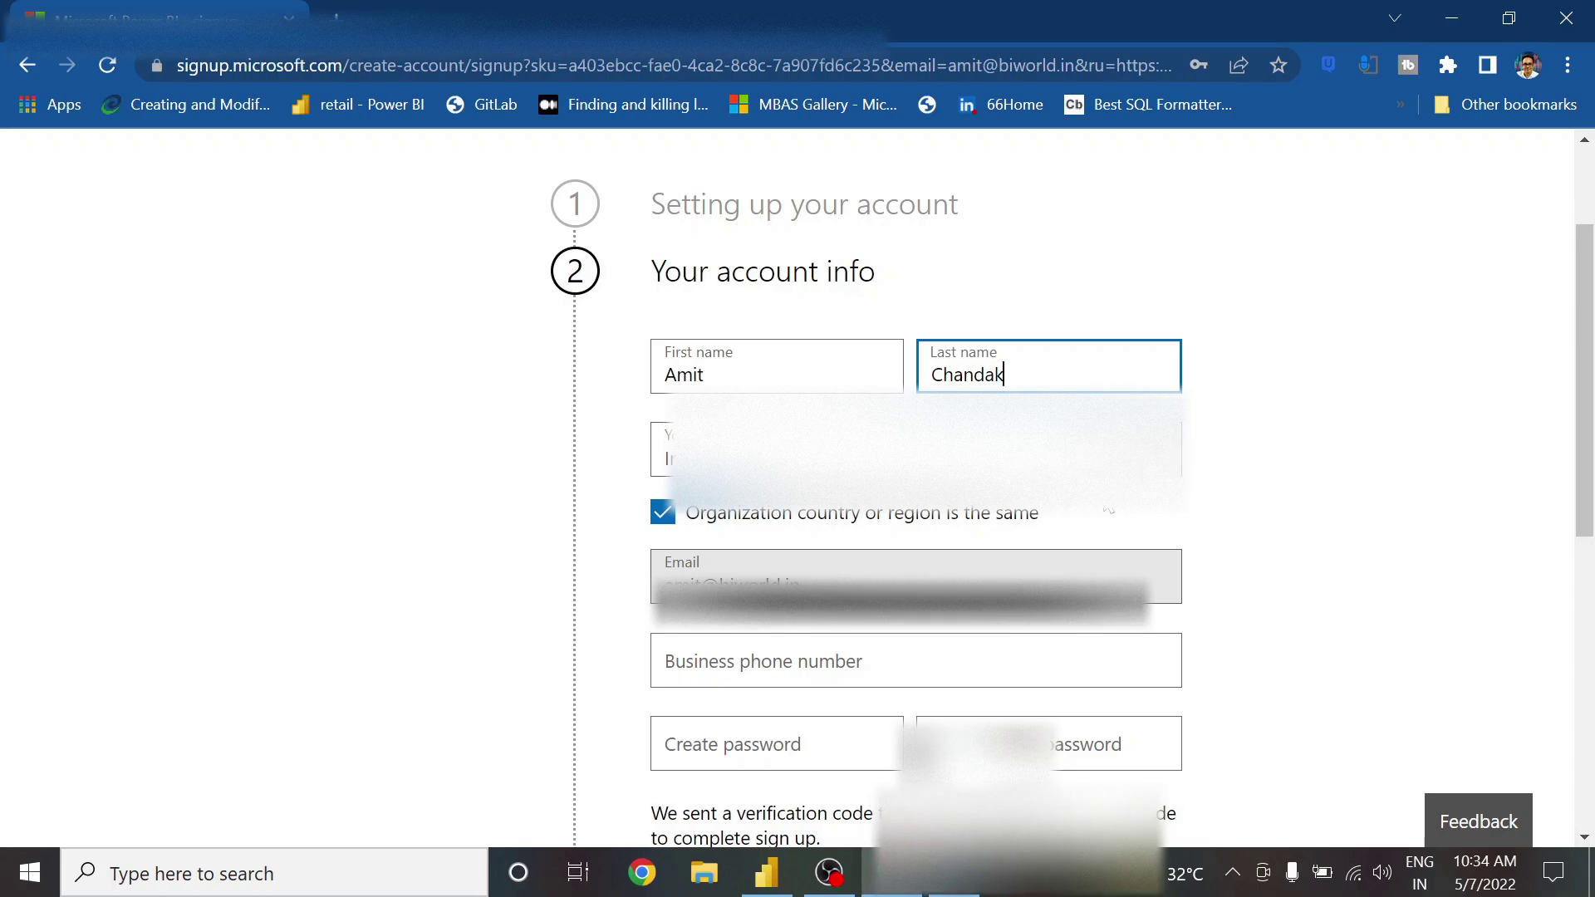
pyautogui.scroll(-2, 913, 499)
pyautogui.press('Tab')
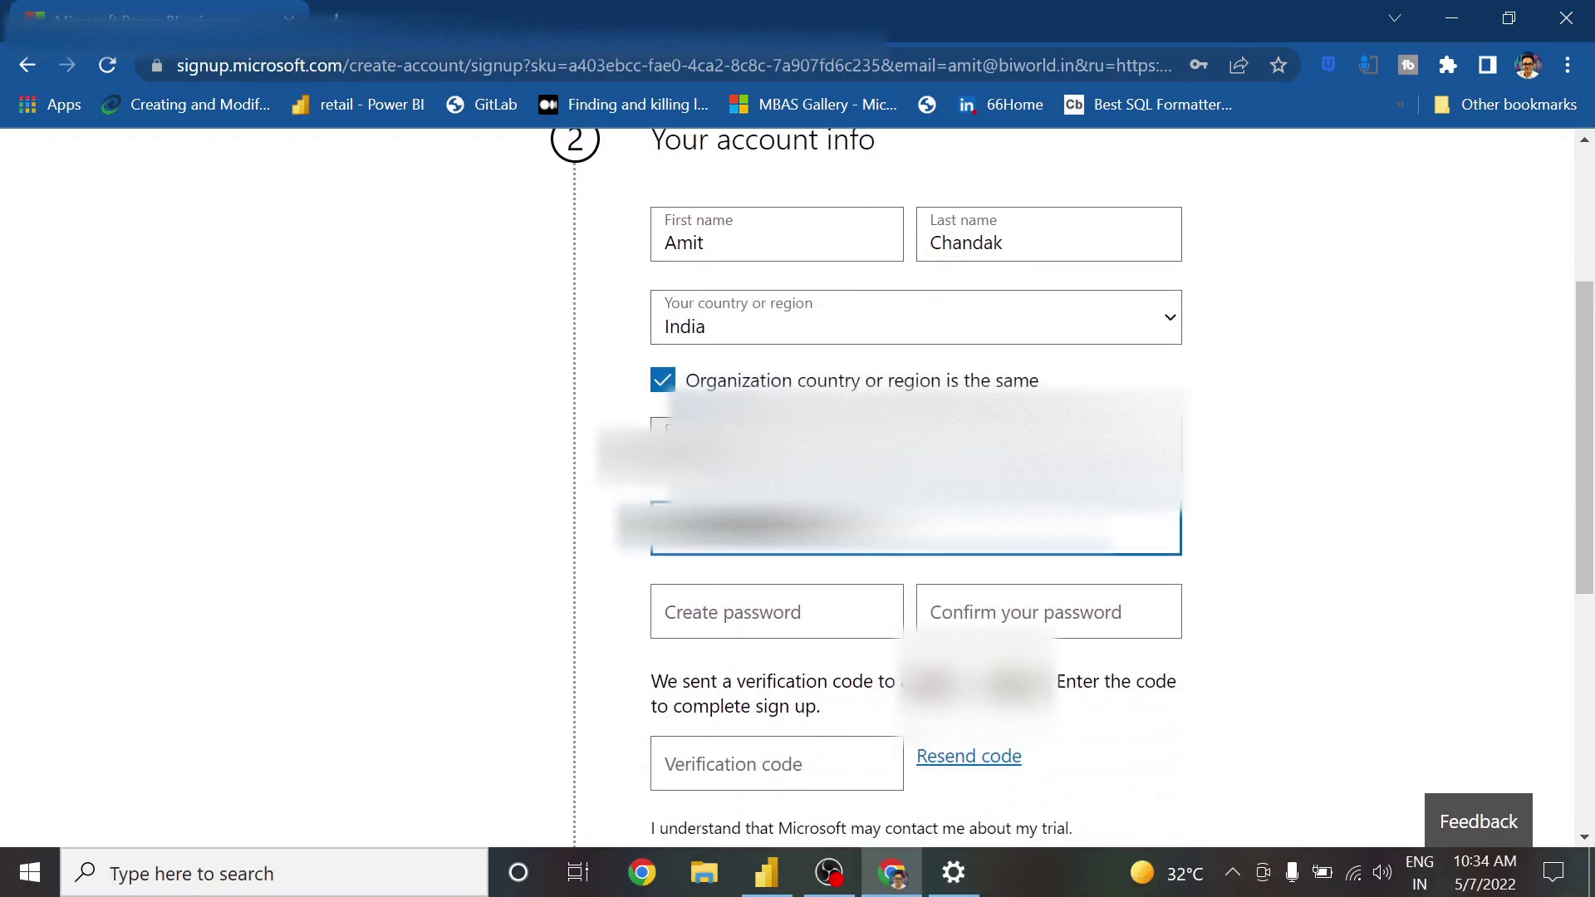
pyautogui.scroll(-2, 913, 499)
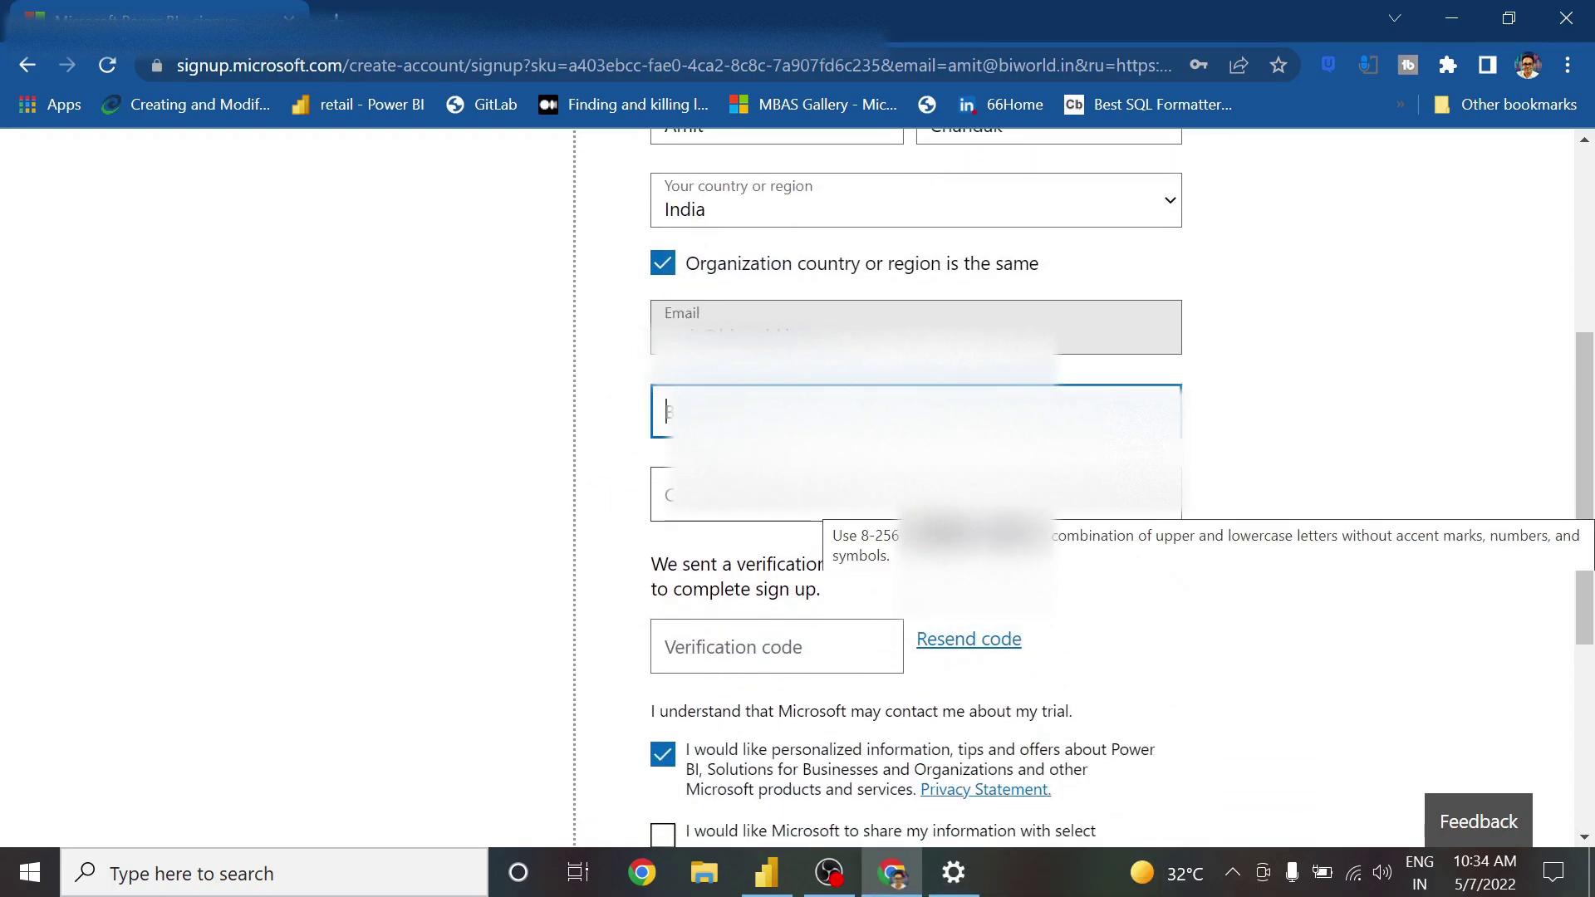
pyautogui.write('0')
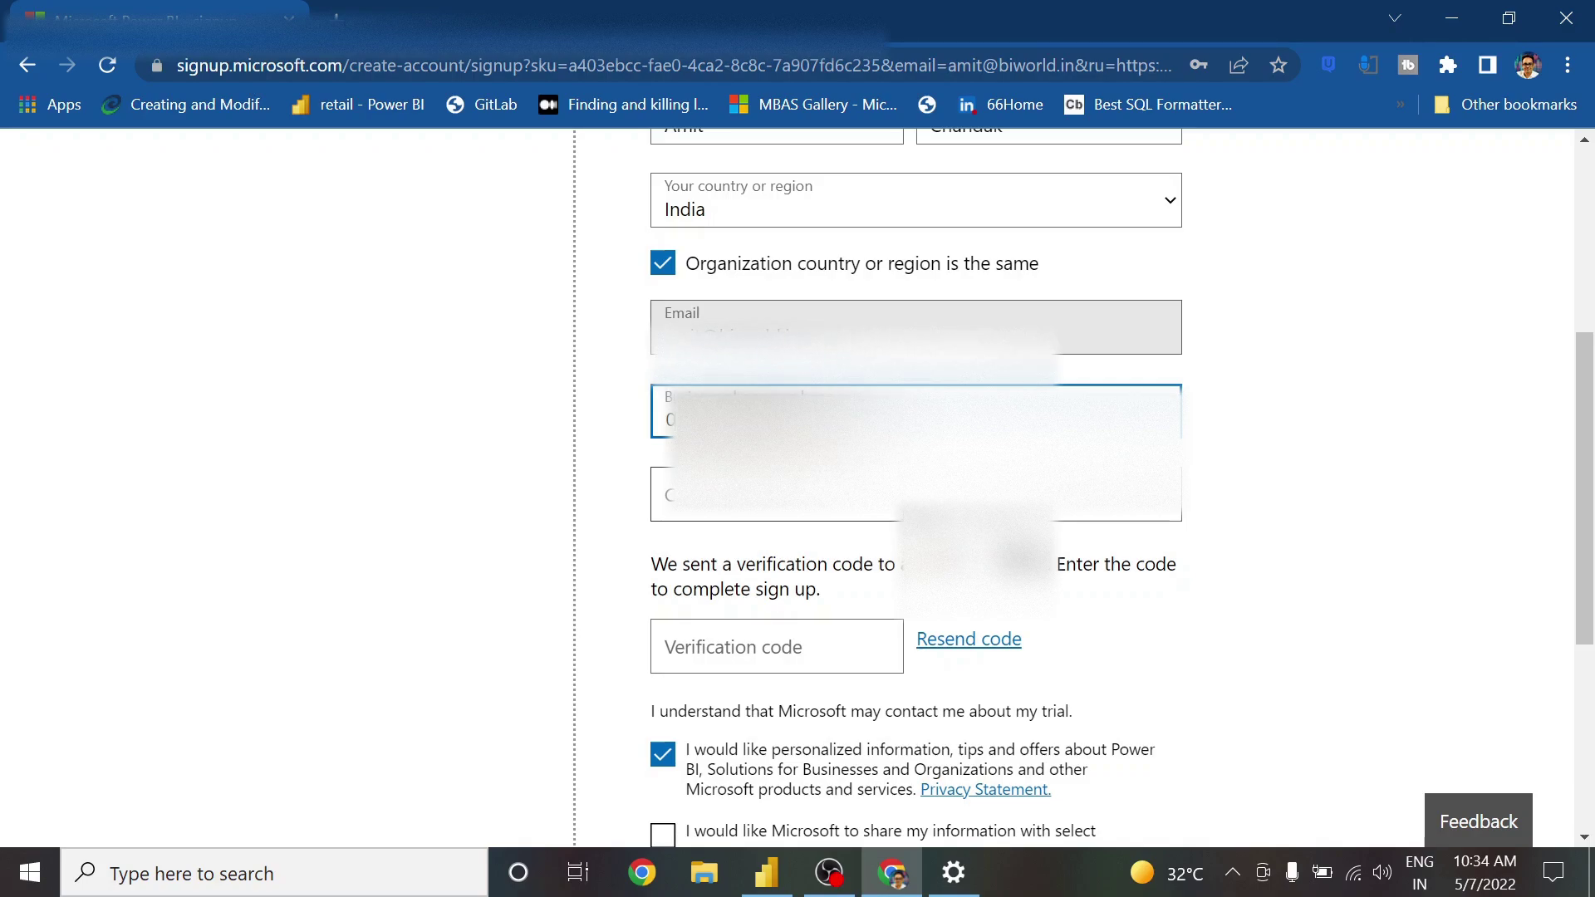
# Enter and confirm the account password, then place the cursor in the Verification code field
pyautogui.click(669, 494)
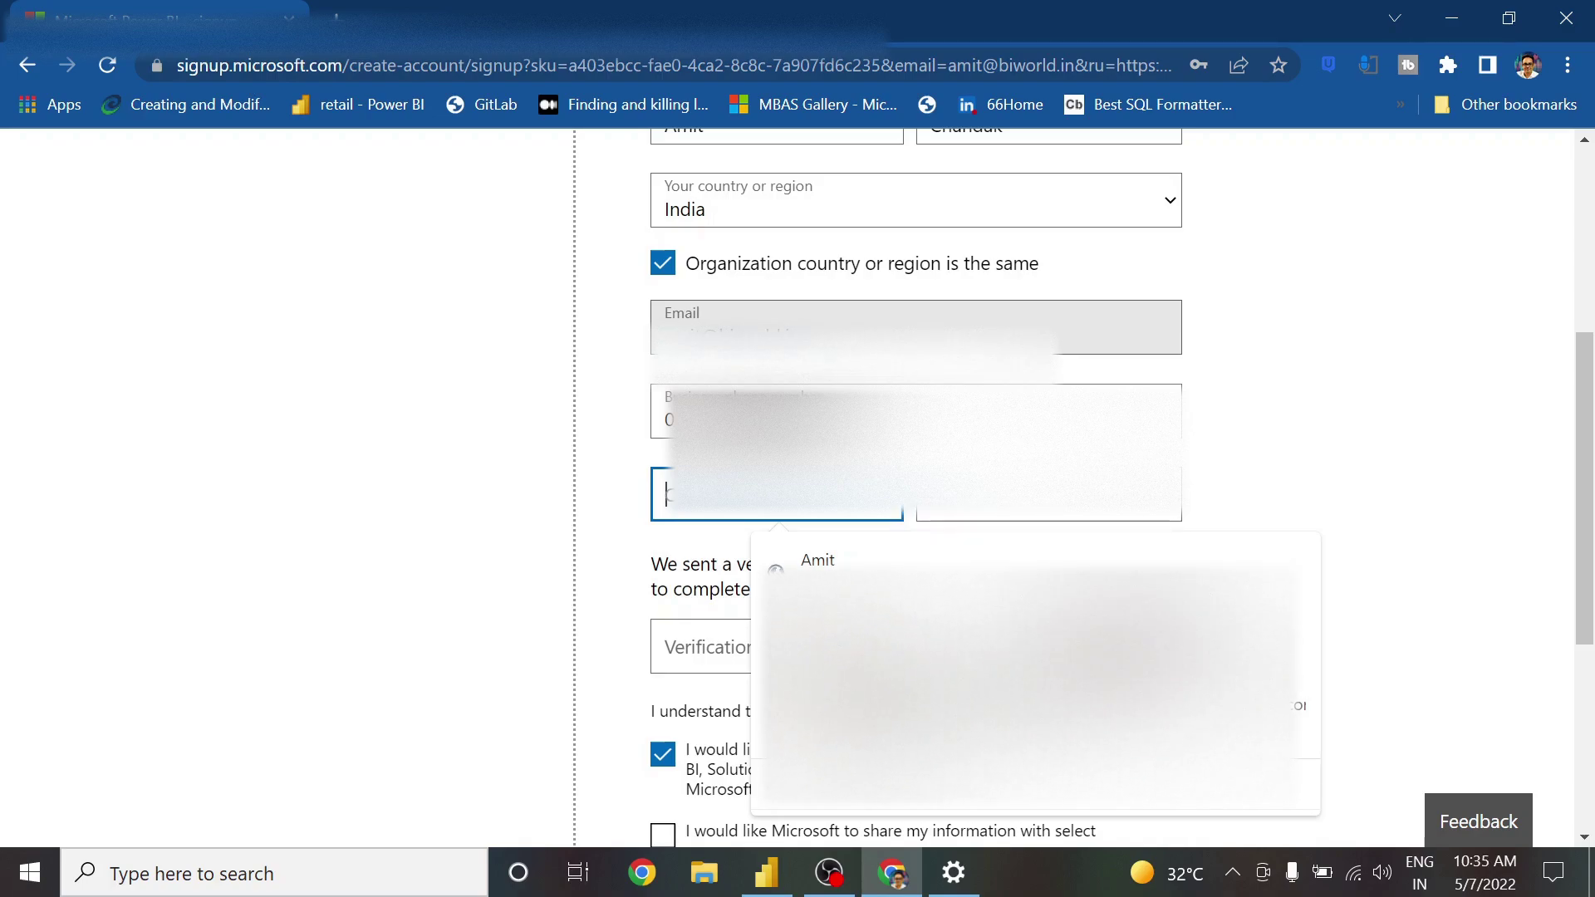
pyautogui.write('•••')
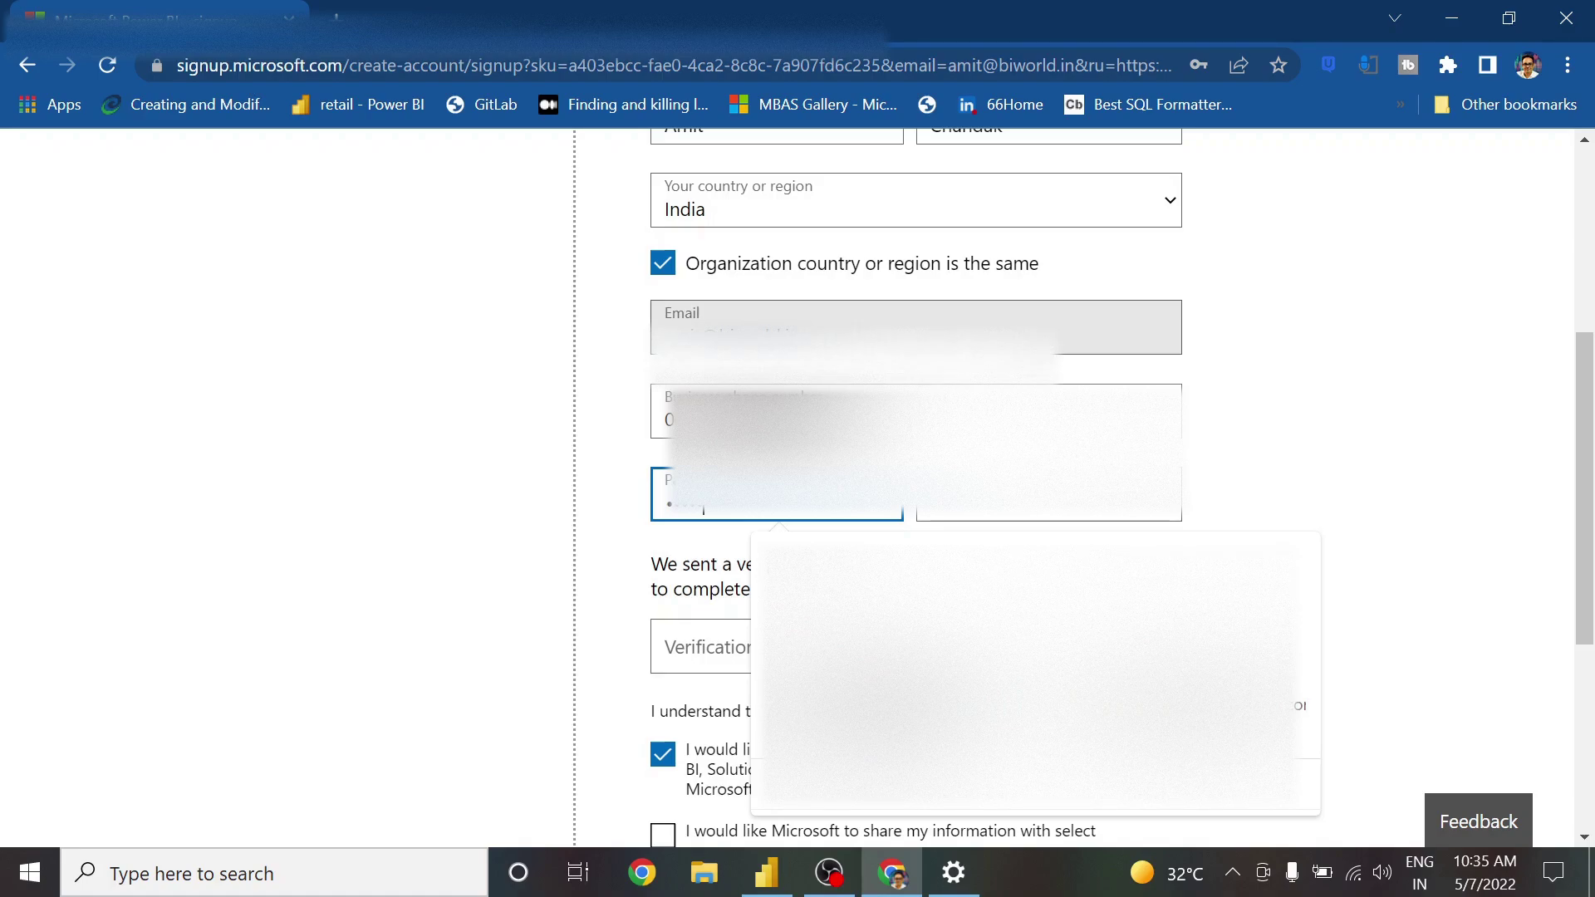
pyautogui.click(1048, 494)
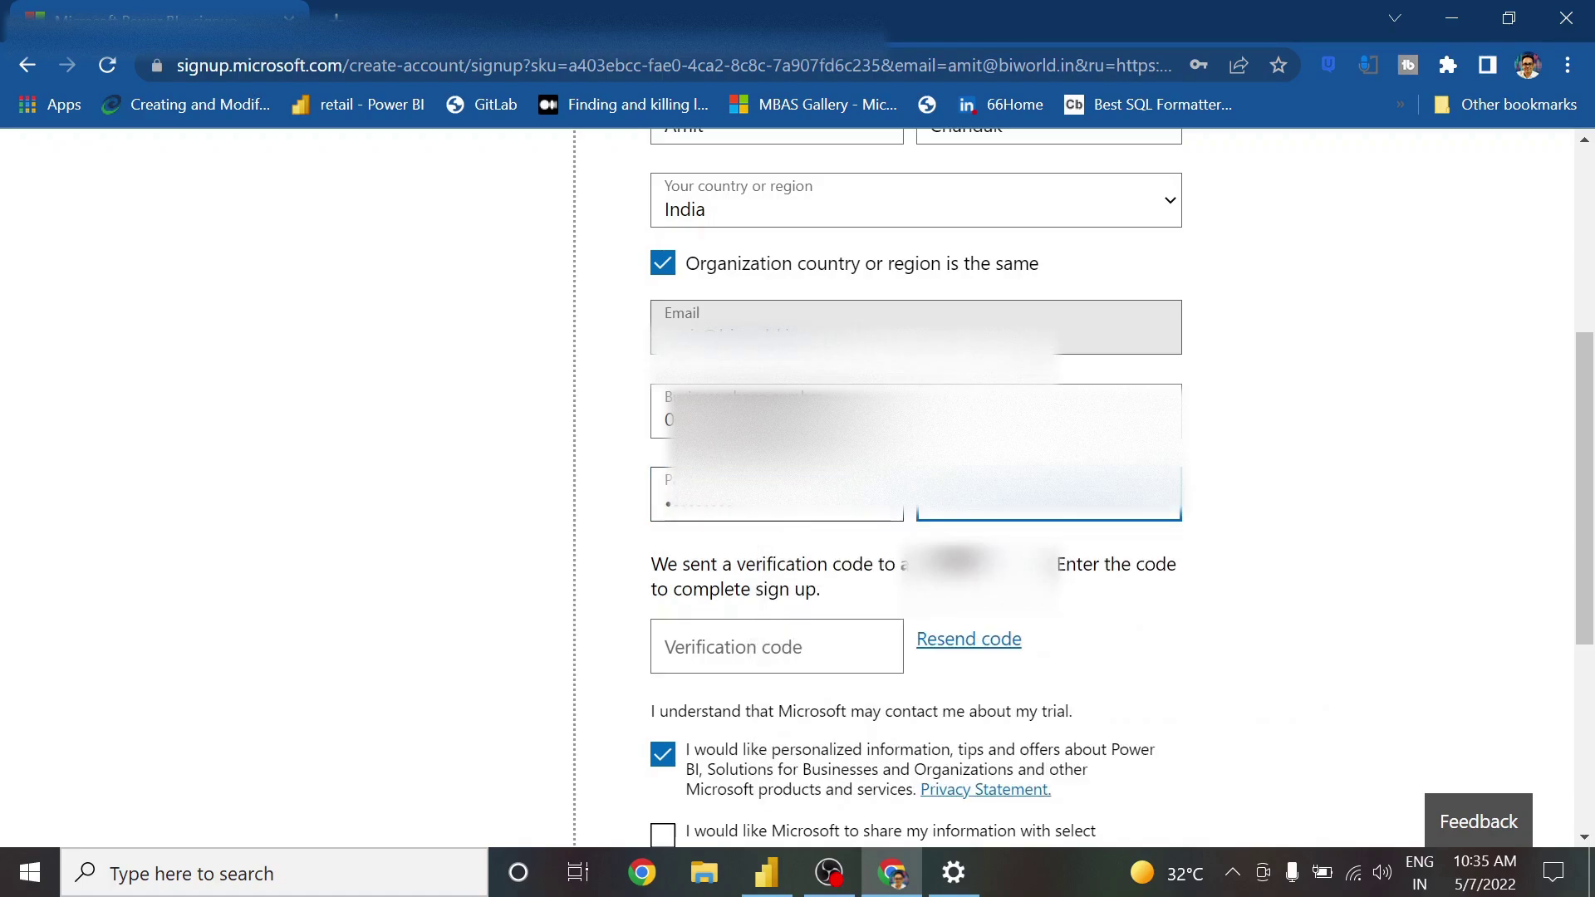
pyautogui.write('•••')
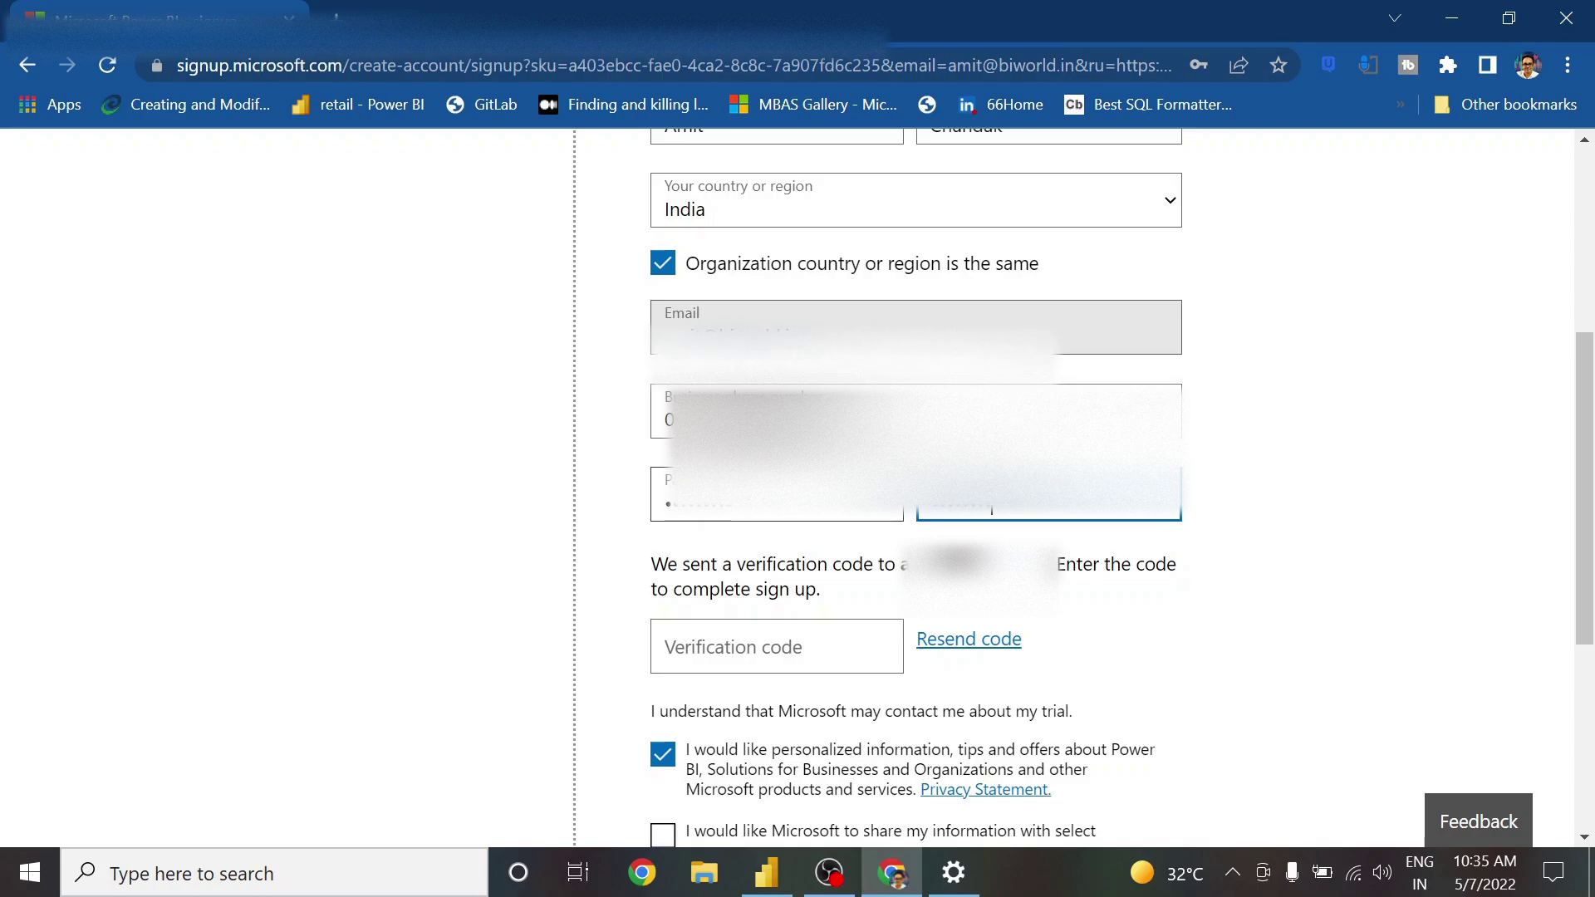
pyautogui.click(1246, 519)
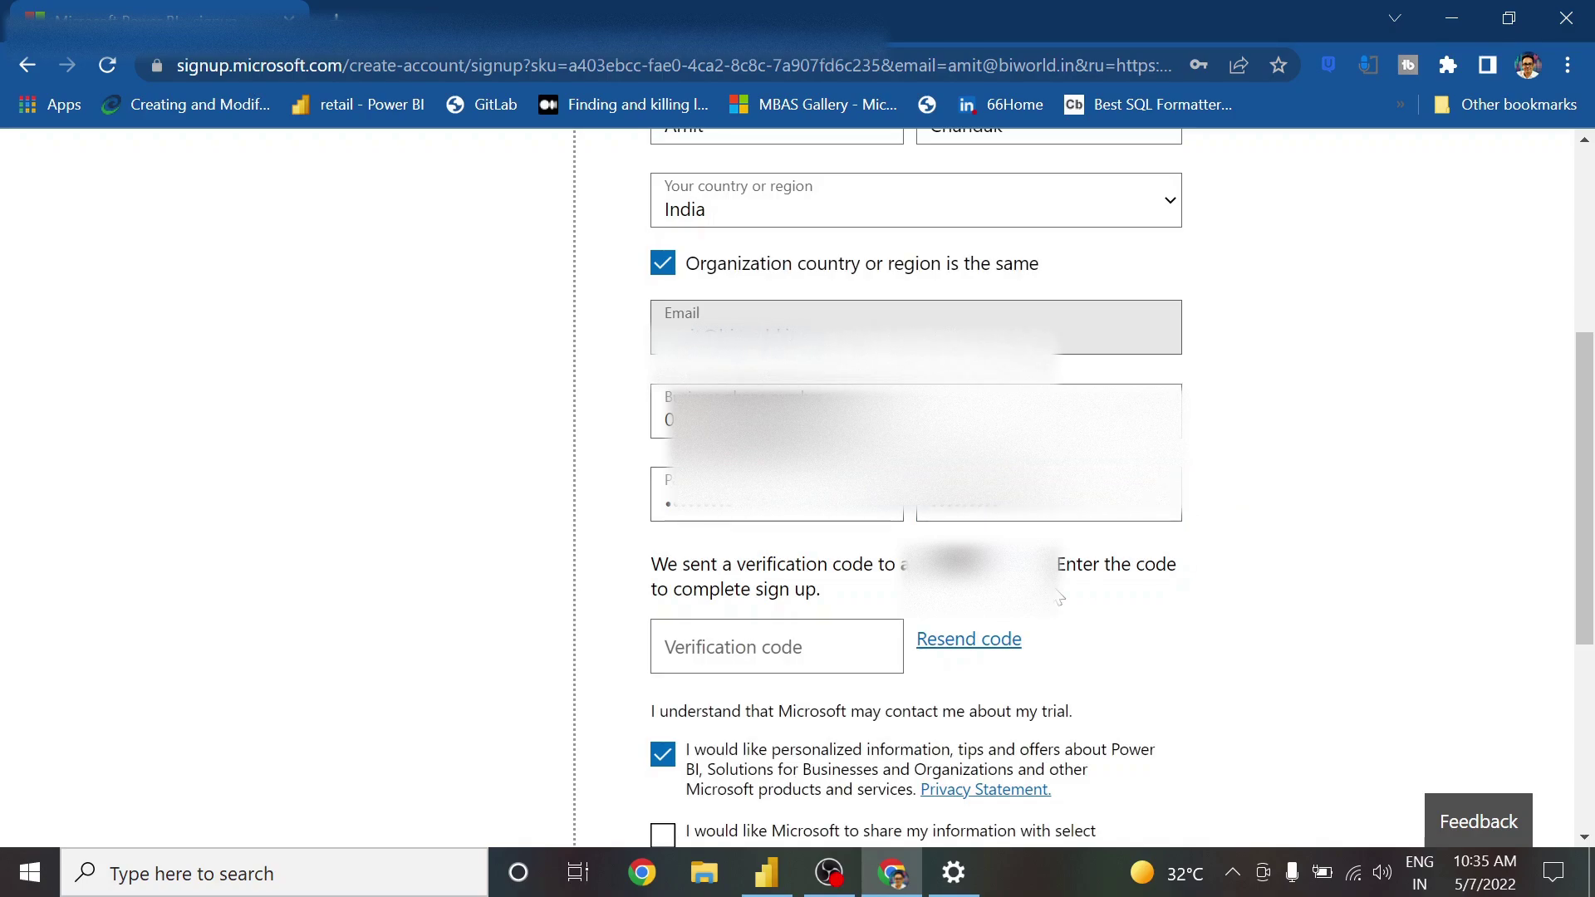
pyautogui.click(689, 647)
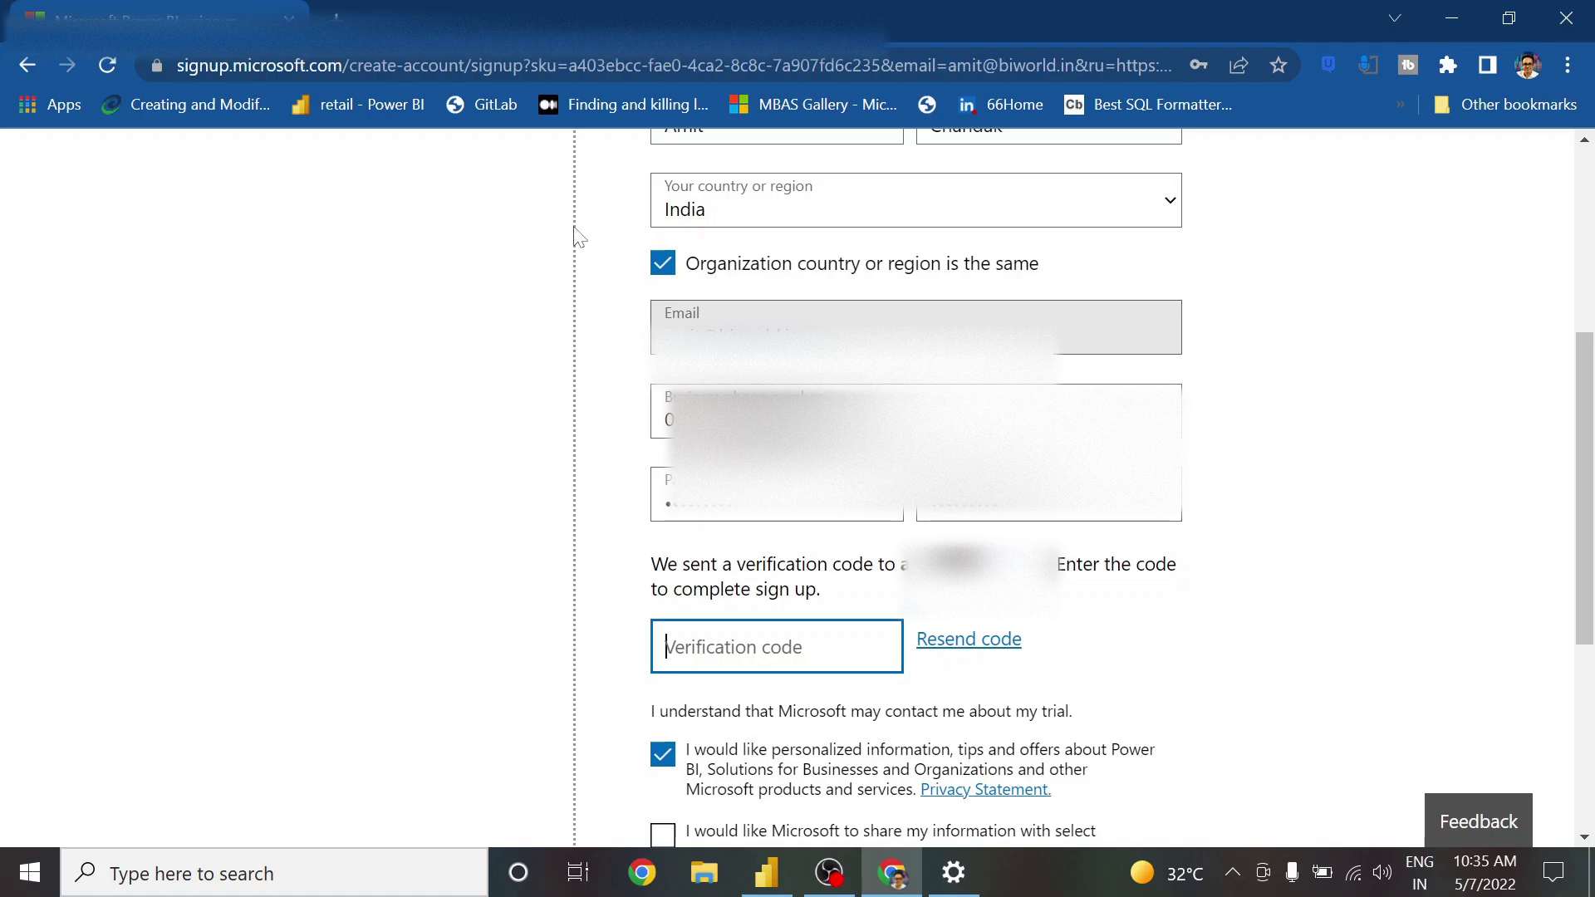
# In a new tab, open Gmail, switch Google accounts, then return to the signup tab
pyautogui.click(343, 36)
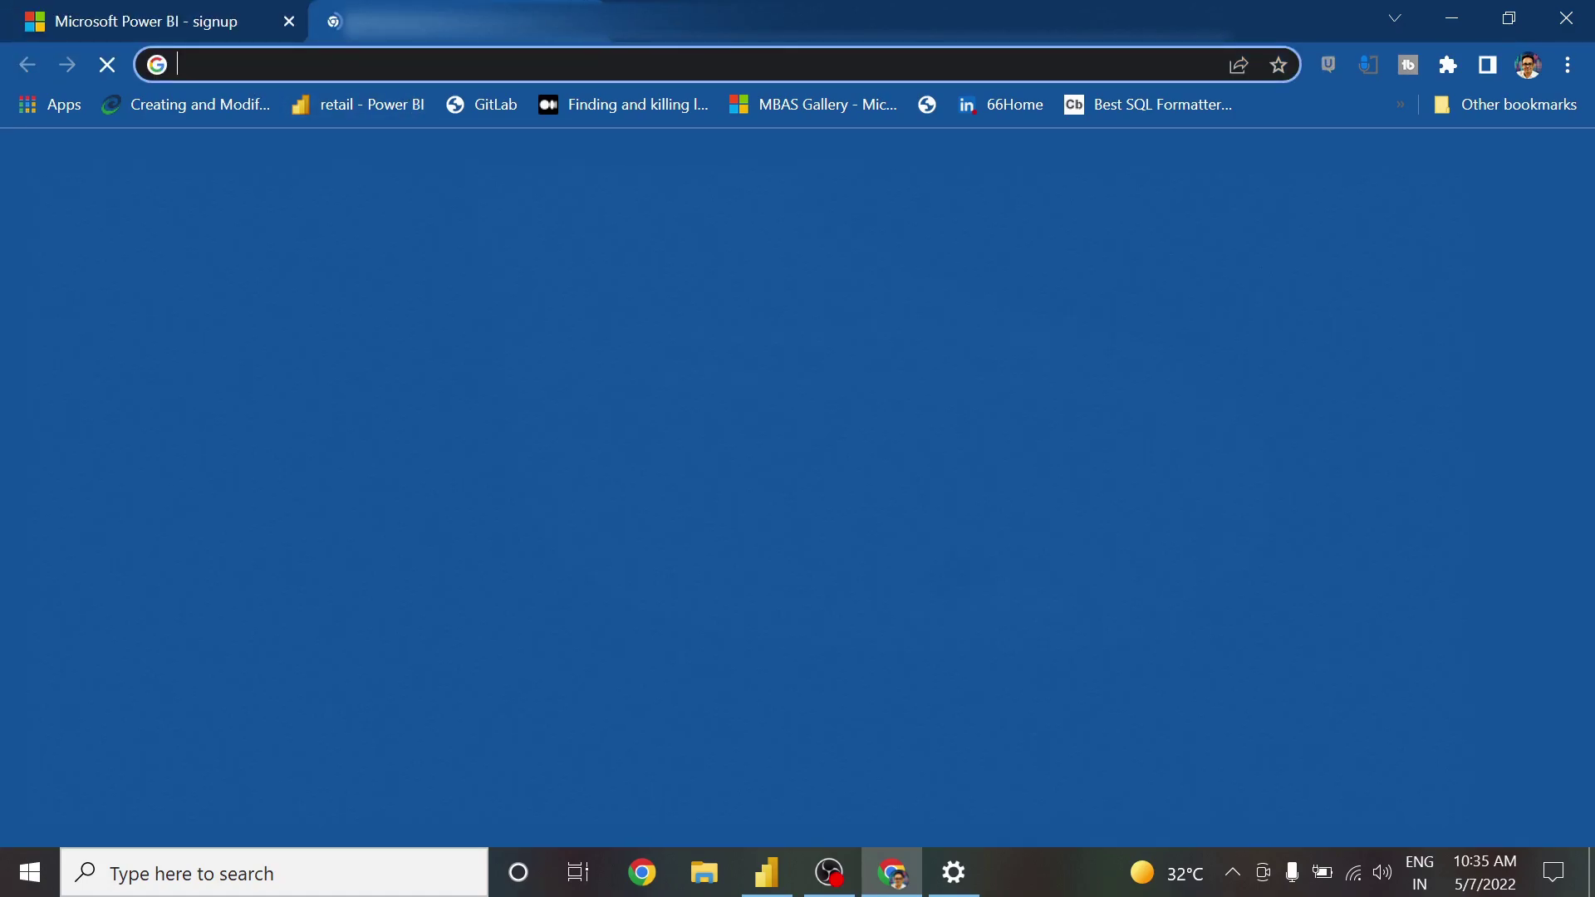
pyautogui.write('gmail.com')
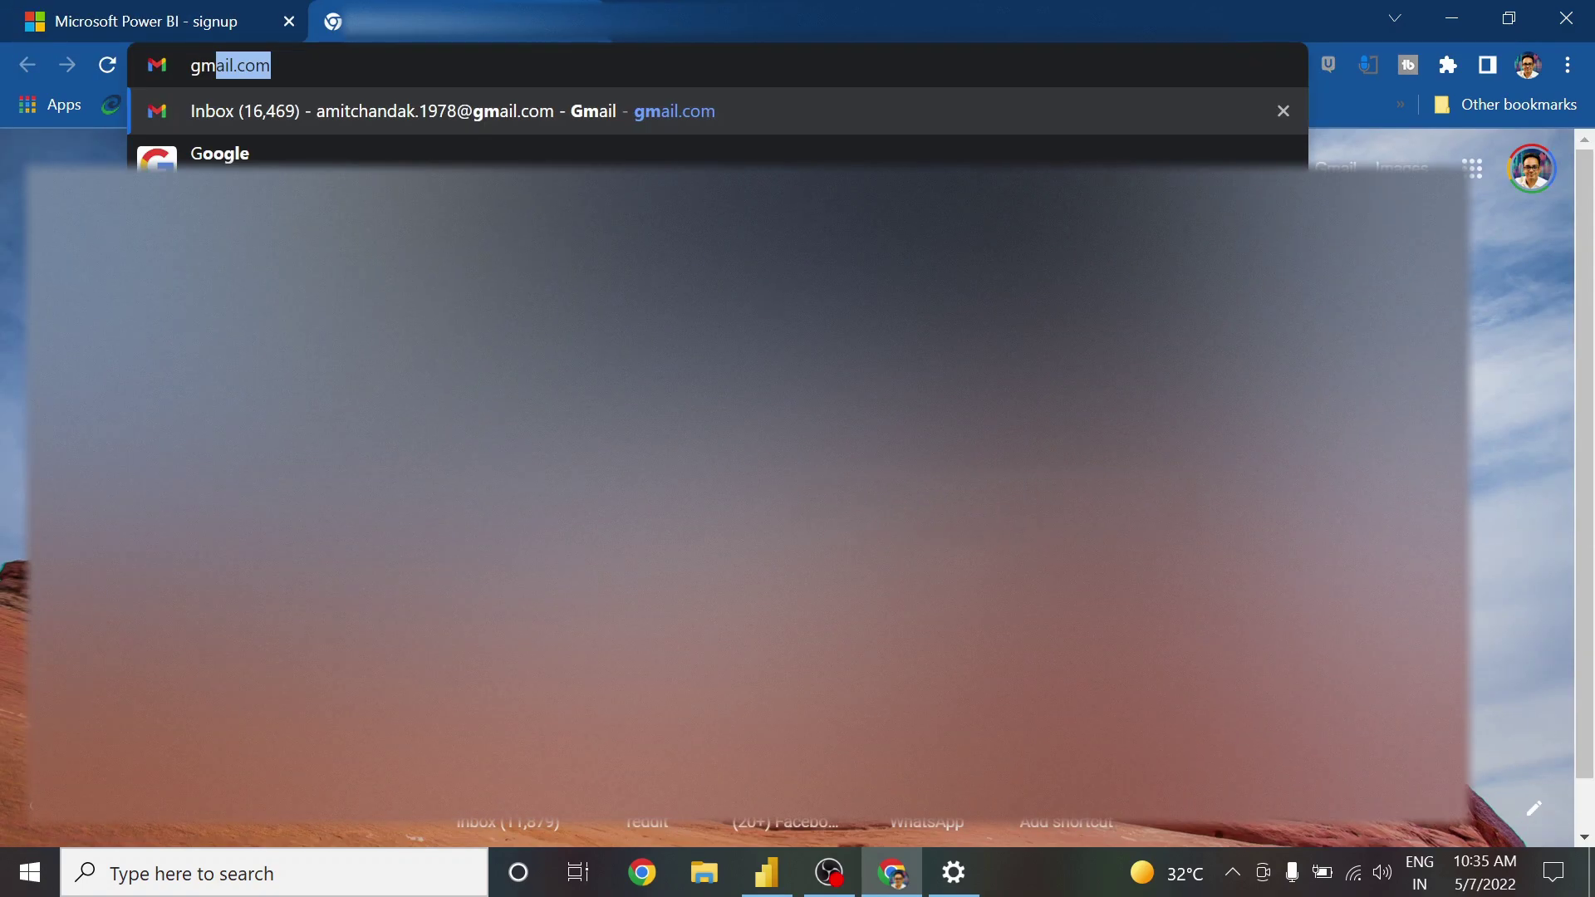
pyautogui.press('Return')
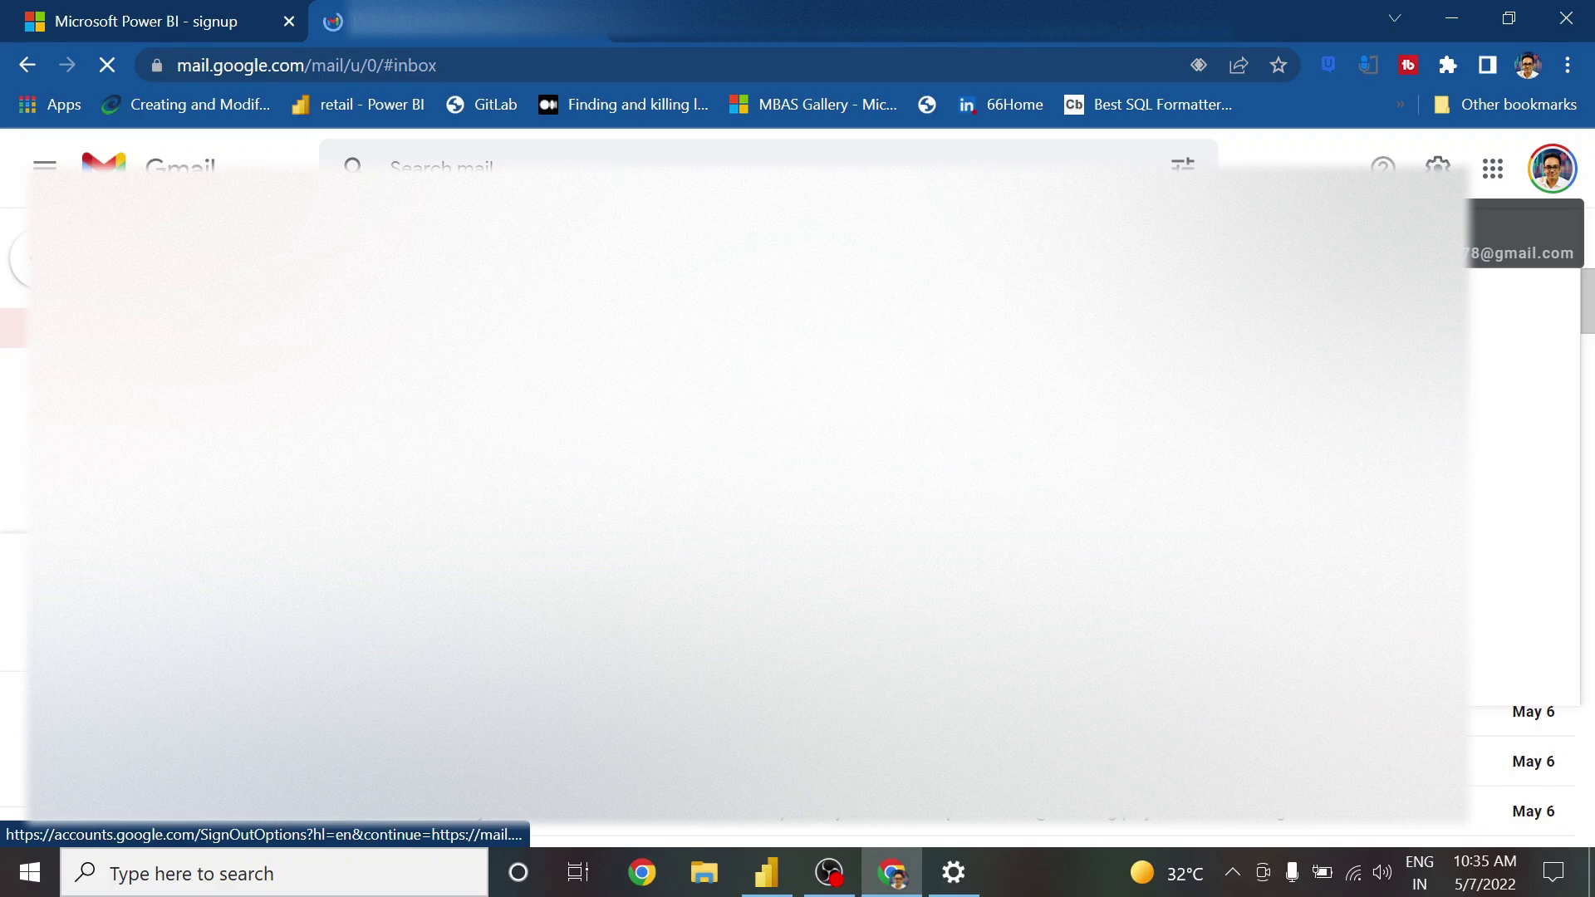
pyautogui.click(1552, 169)
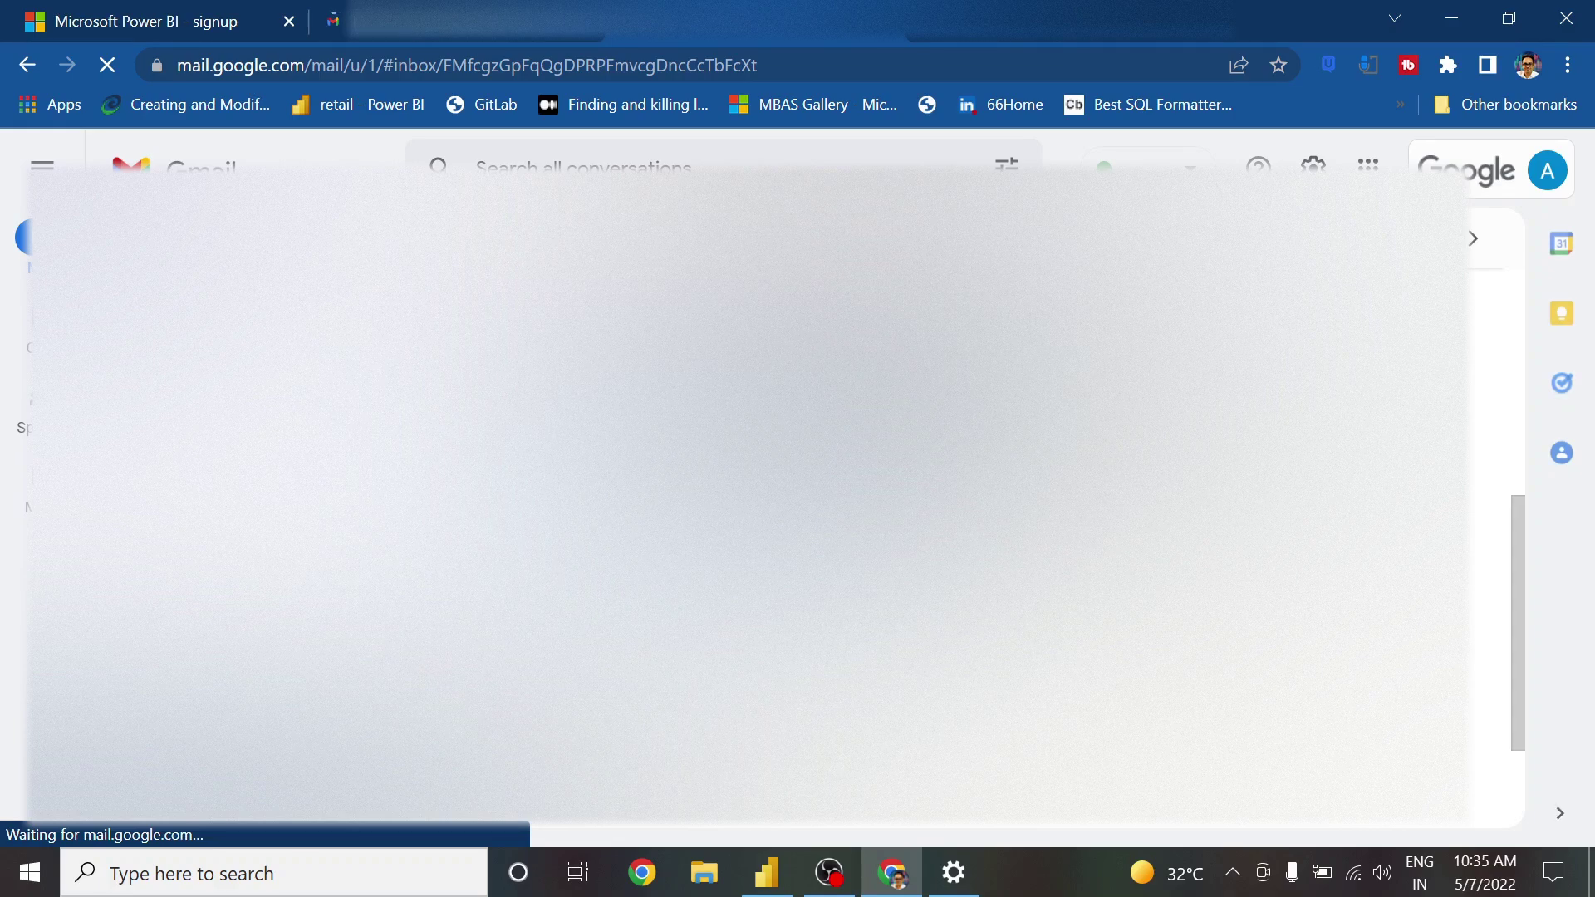
pyautogui.click(182, 31)
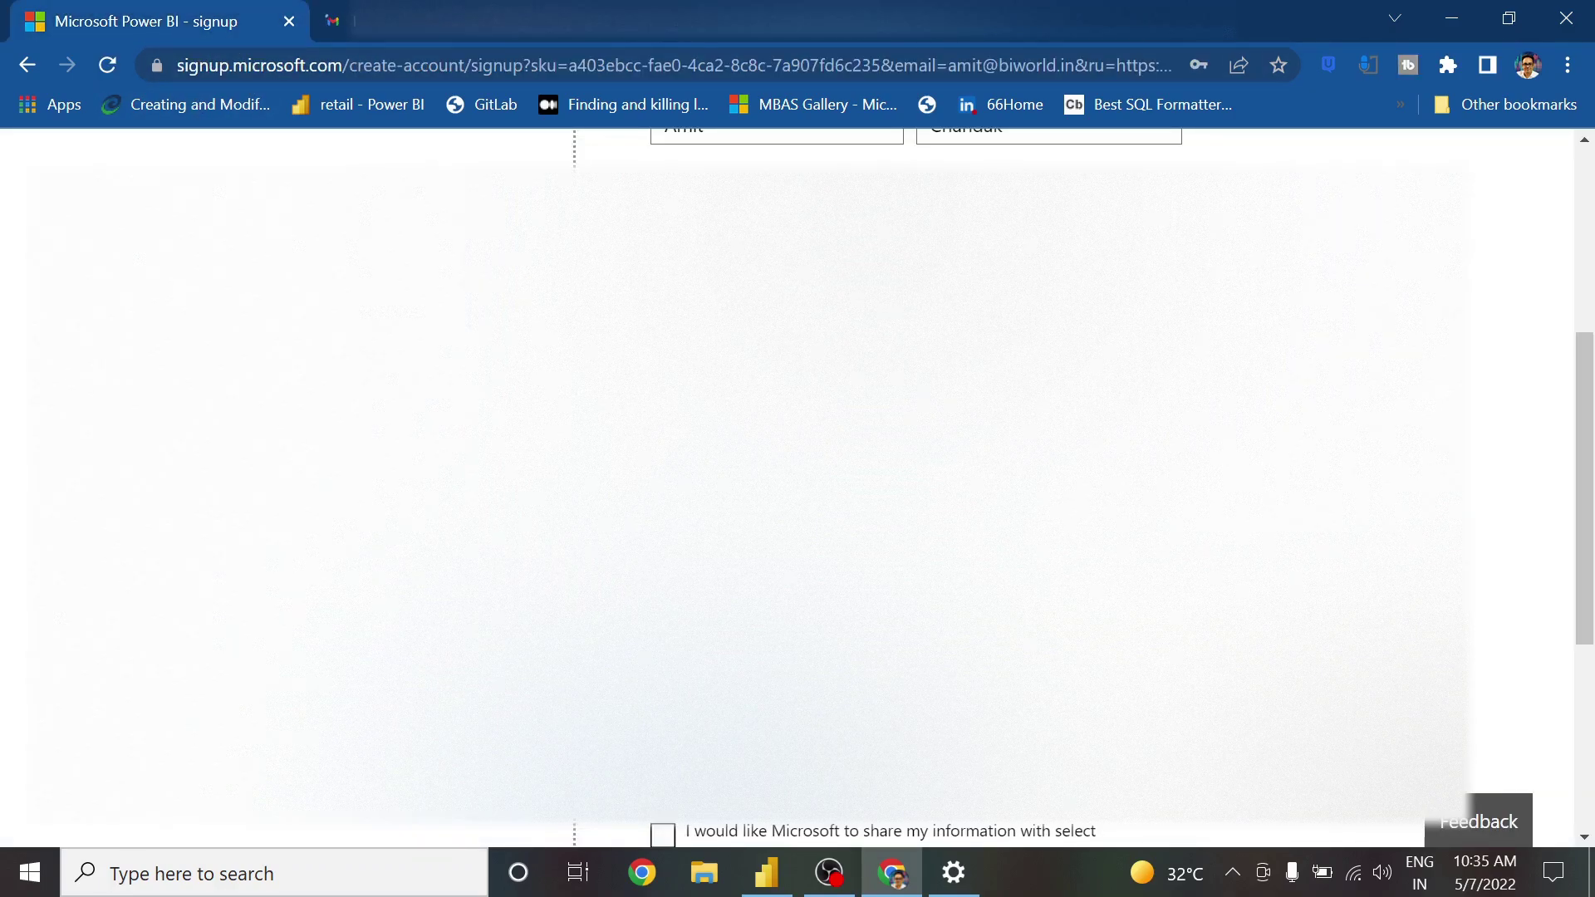
# Submit the emailed verification code to complete the account and reach 'Thanks for signing up'
pyautogui.scroll(-5, 798, 482)
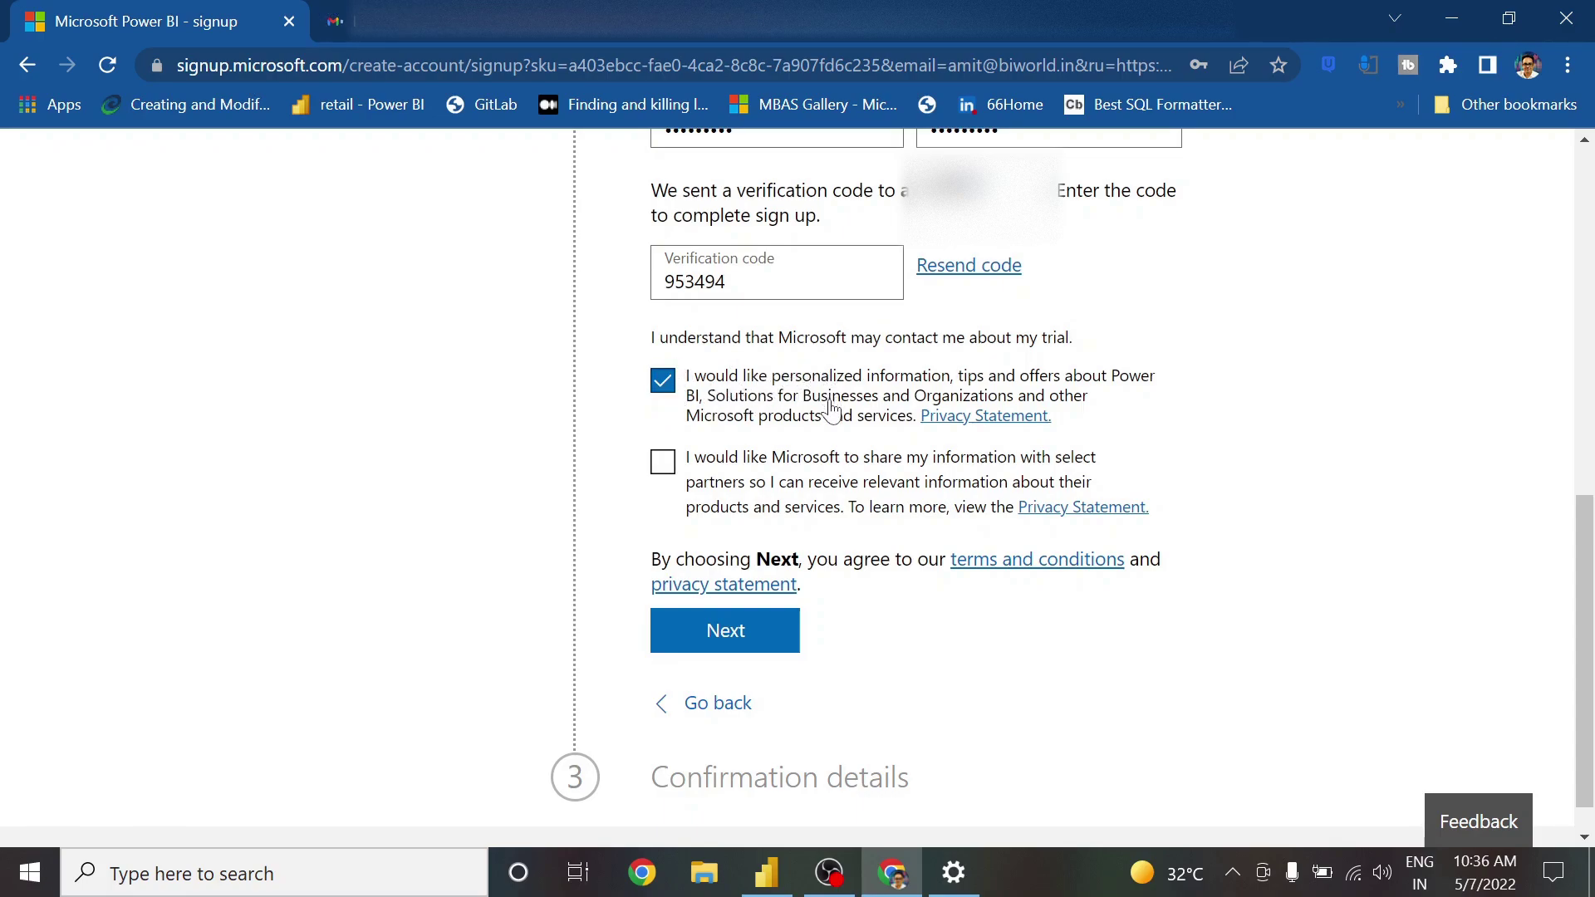
pyautogui.click(731, 635)
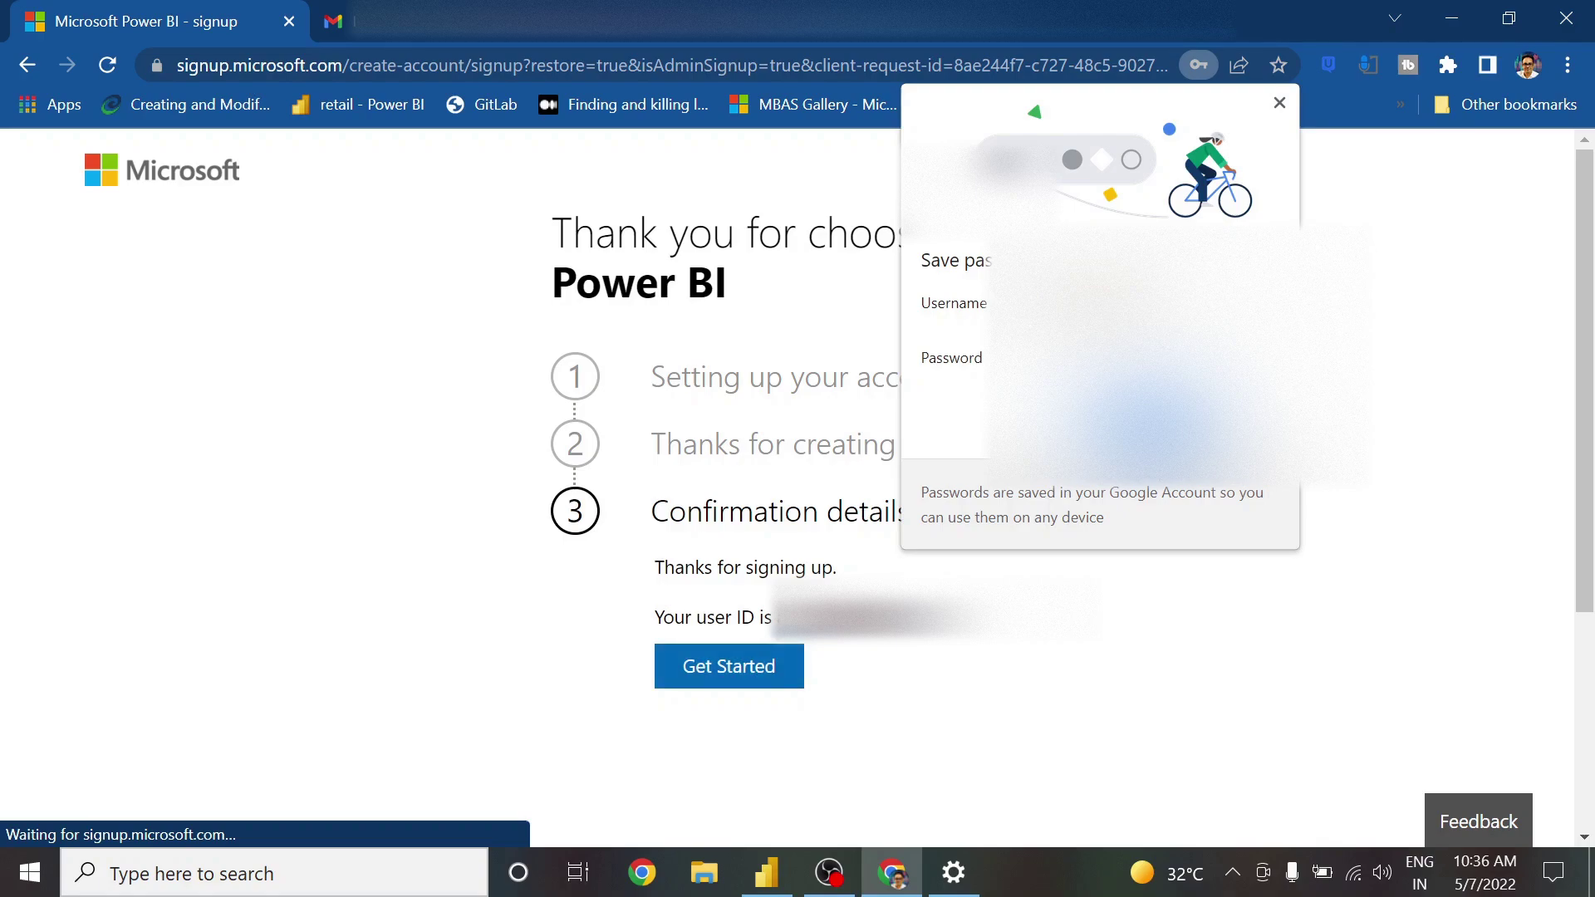
# Dismiss the save-password offer, click Get started, and remove 'signinredirect' from the URL to reach Power BI sign-in
pyautogui.click(1256, 587)
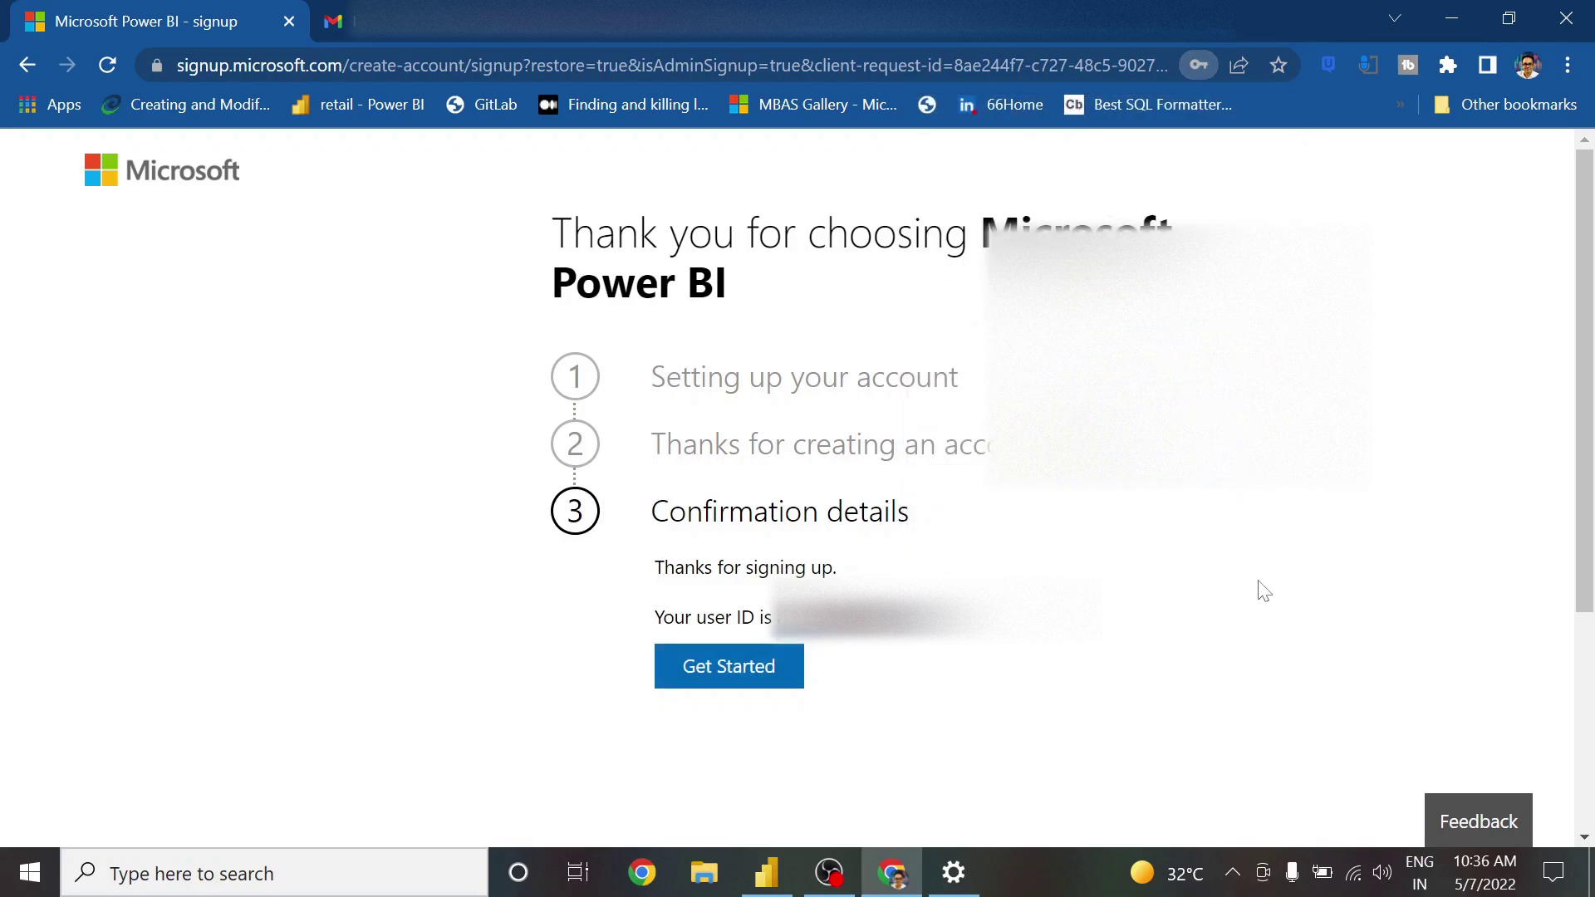
pyautogui.click(754, 686)
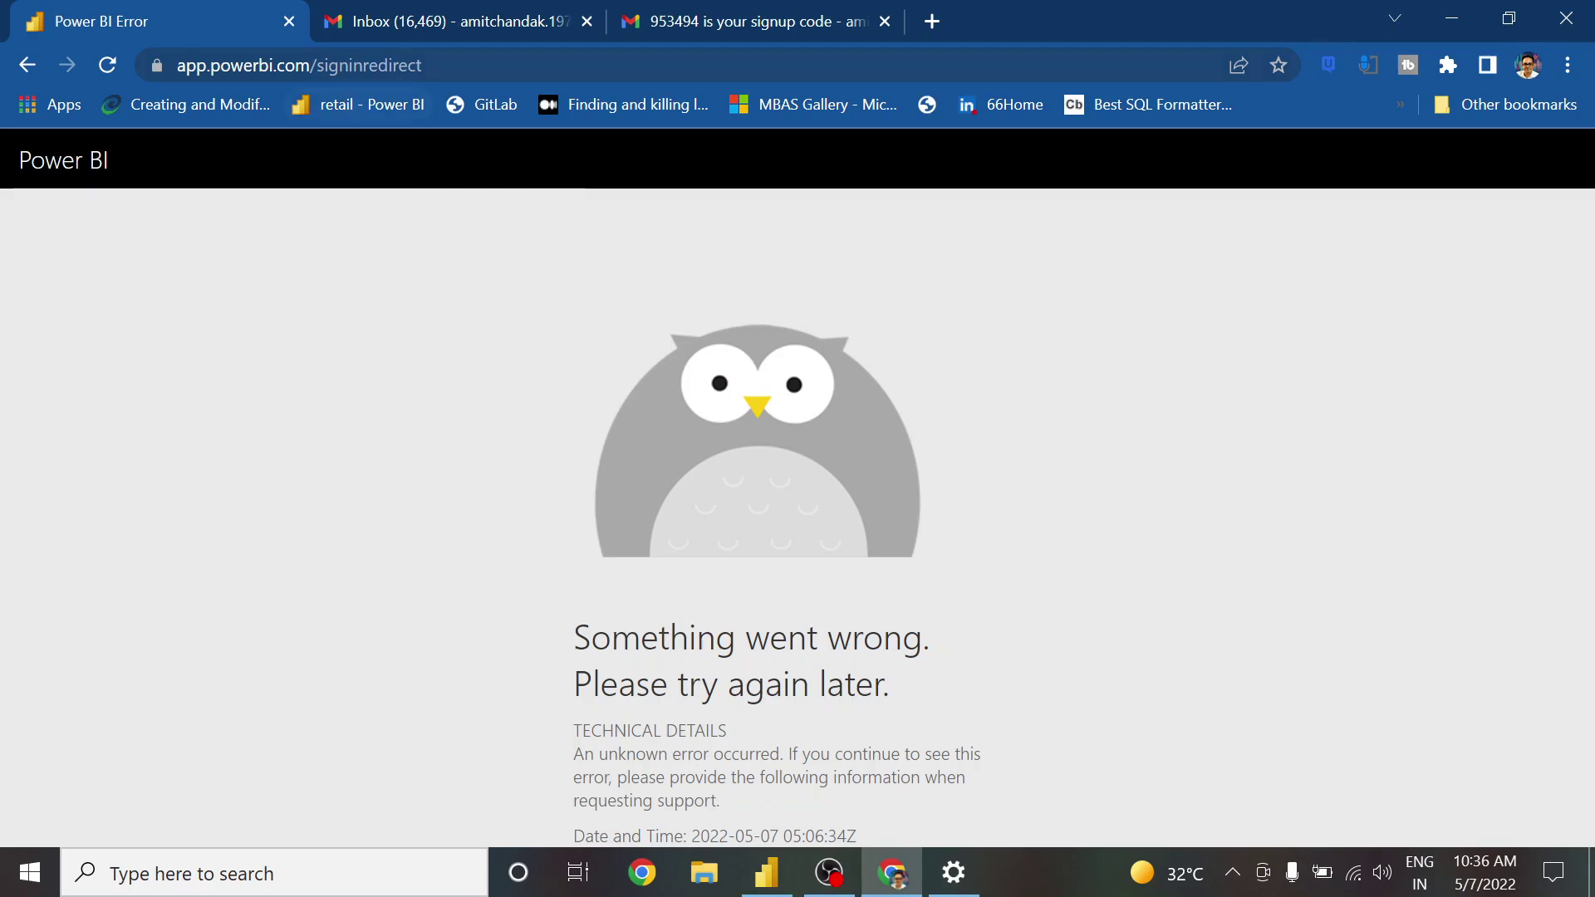
pyautogui.moveTo(301, 65); pyautogui.dragTo(422, 66)
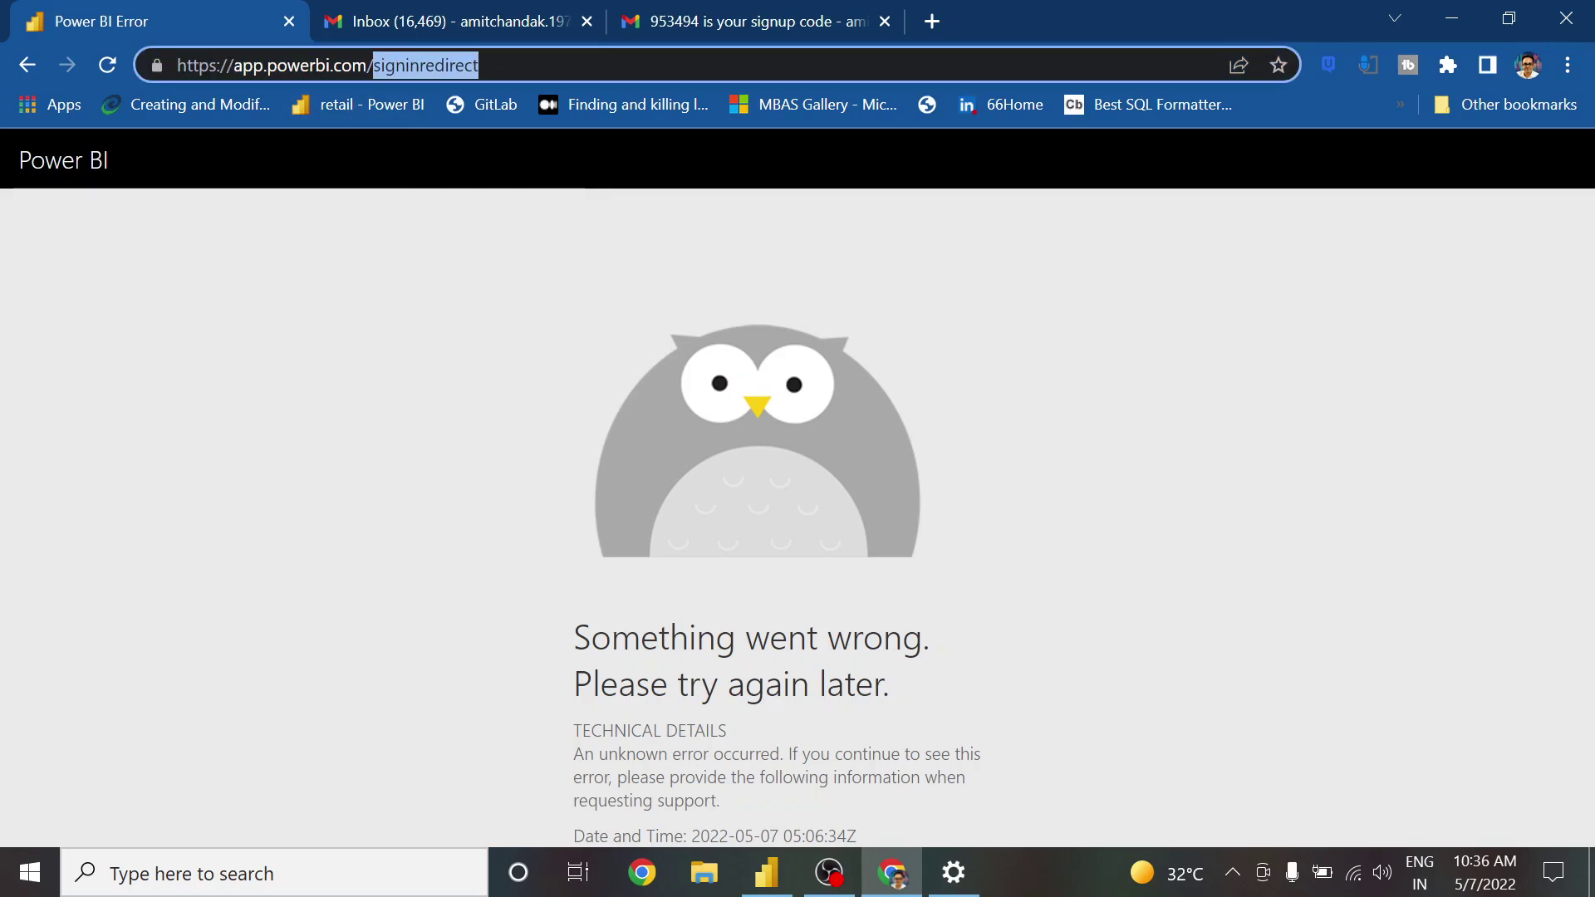
pyautogui.press('BackSpace')
pyautogui.click(551, 108)
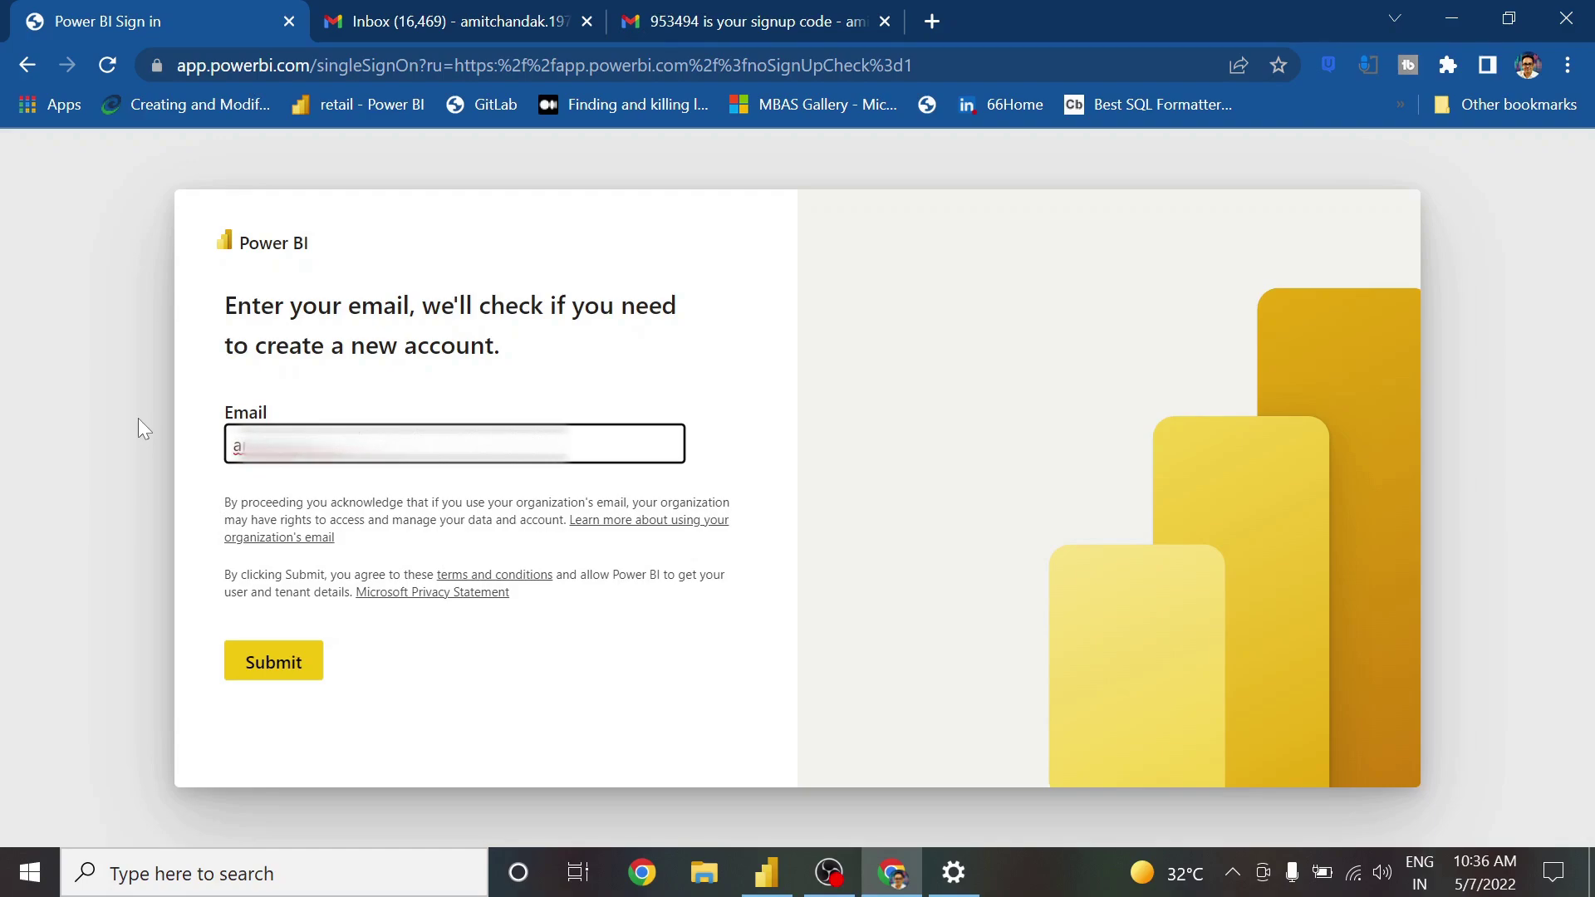
# Submit the email and continue as the signed-in user to the account info step
pyautogui.click(282, 664)
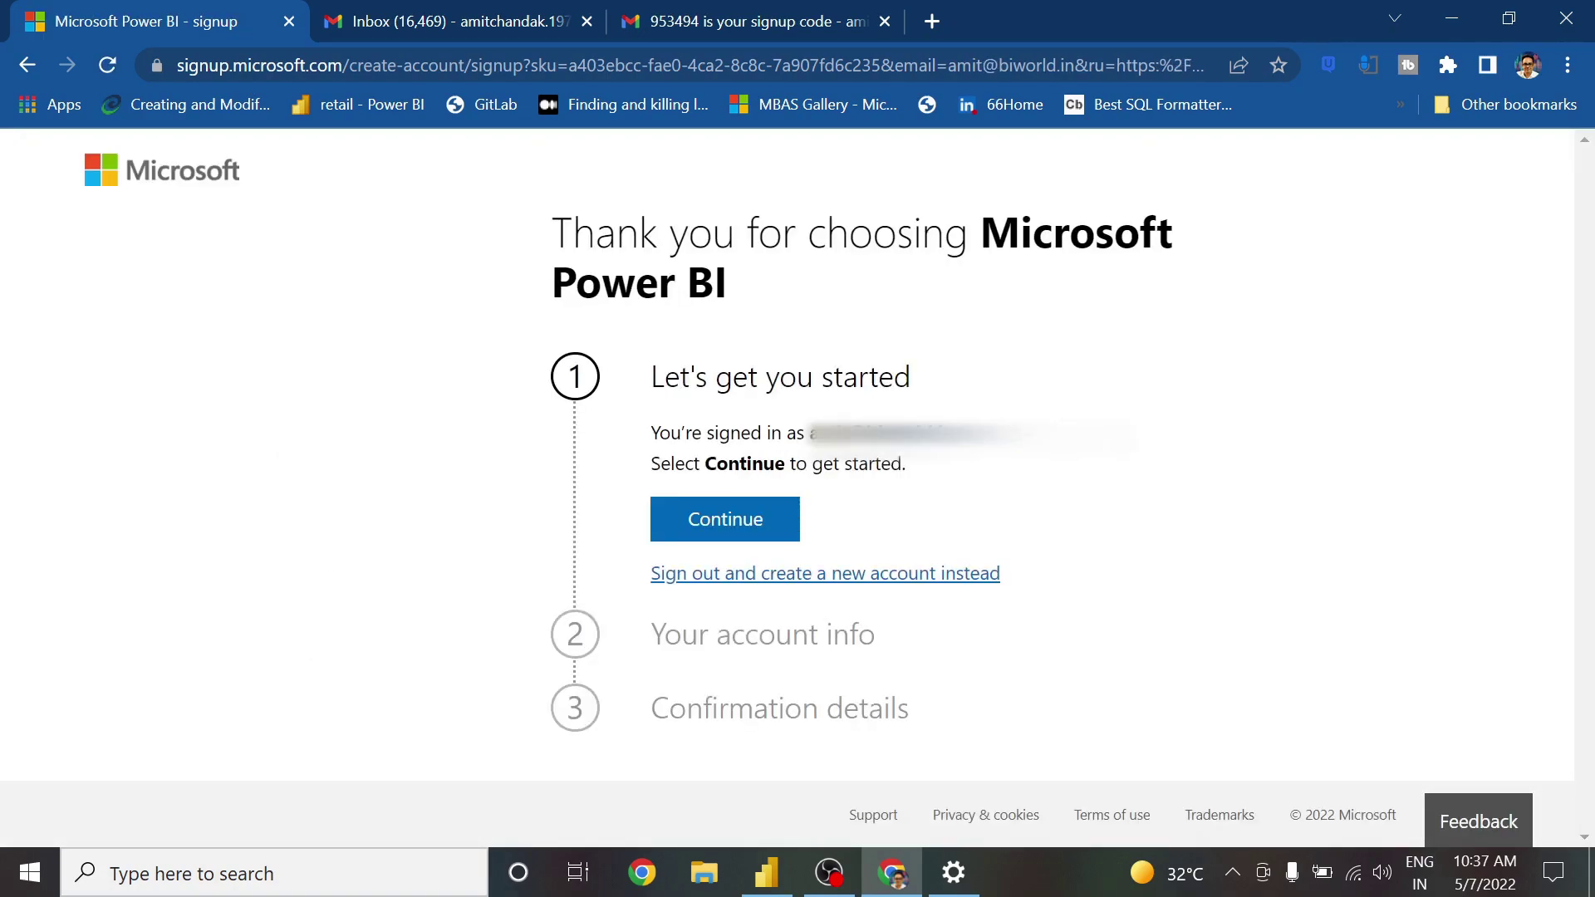
pyautogui.click(725, 521)
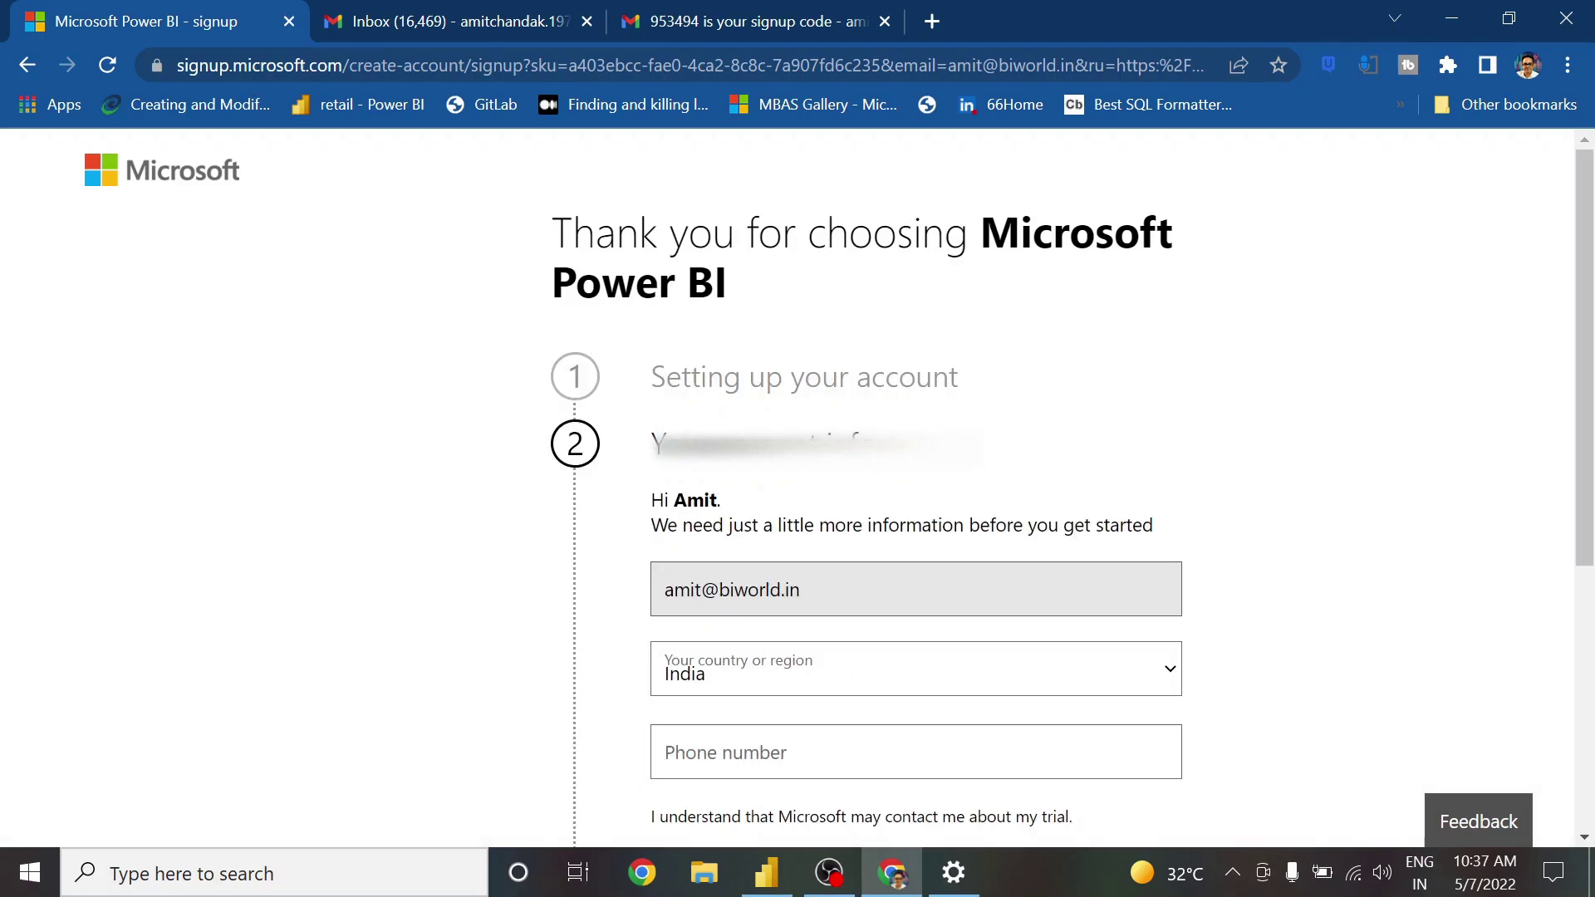
# Leave partner-sharing consent unticked and keep India selected as the country
pyautogui.scroll(-5, 748, 482)
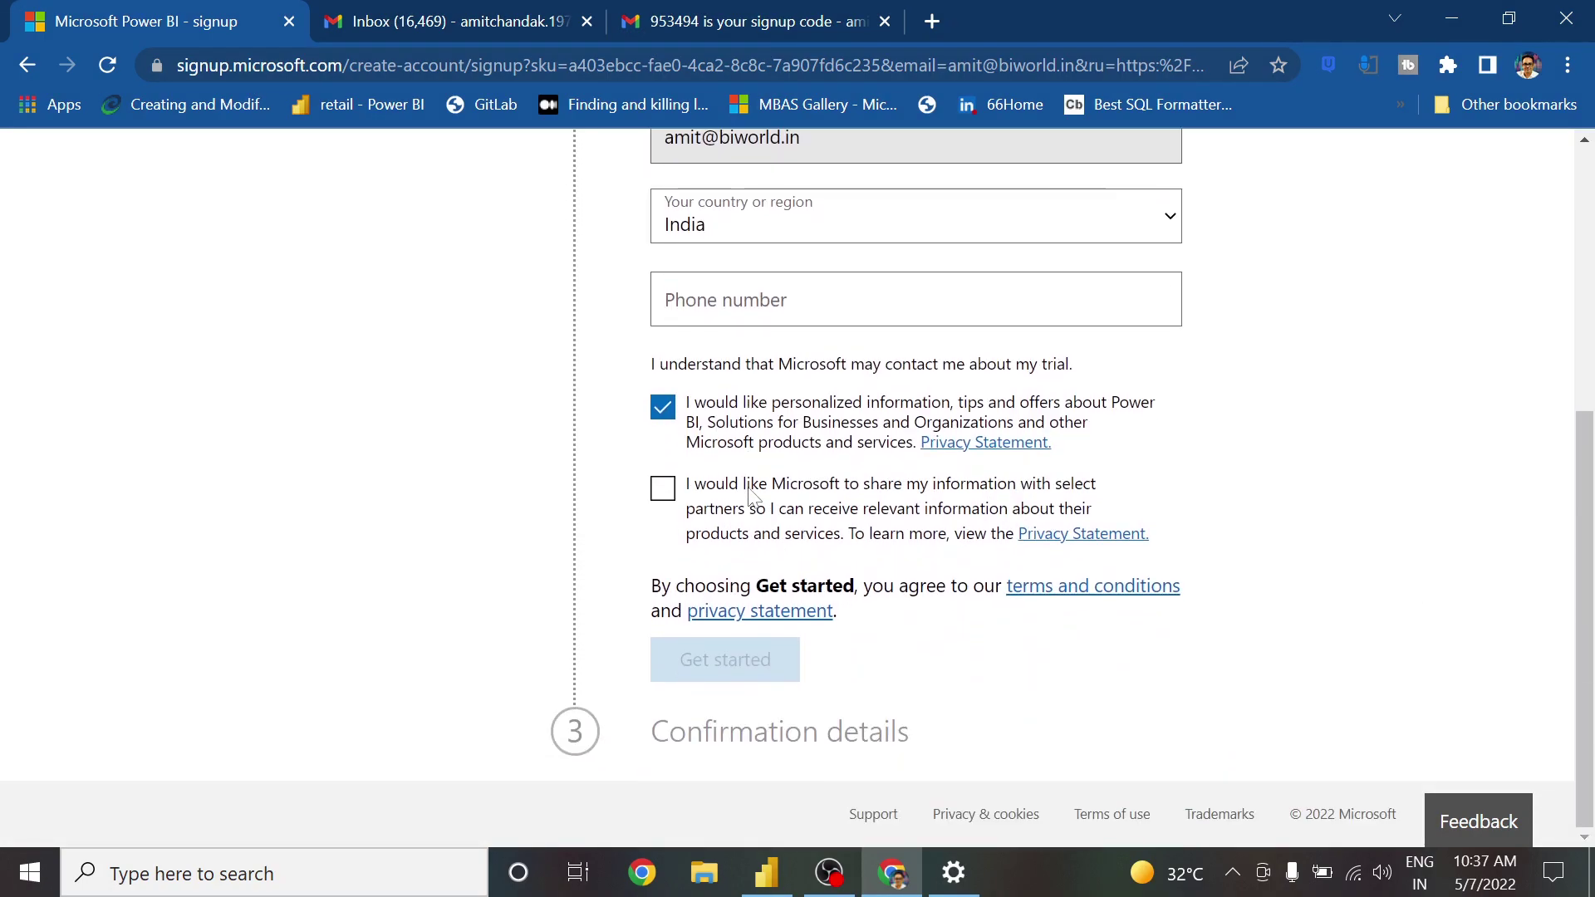
pyautogui.click(665, 497)
pyautogui.click(663, 490)
pyautogui.click(840, 299)
pyautogui.scroll(1, 840, 416)
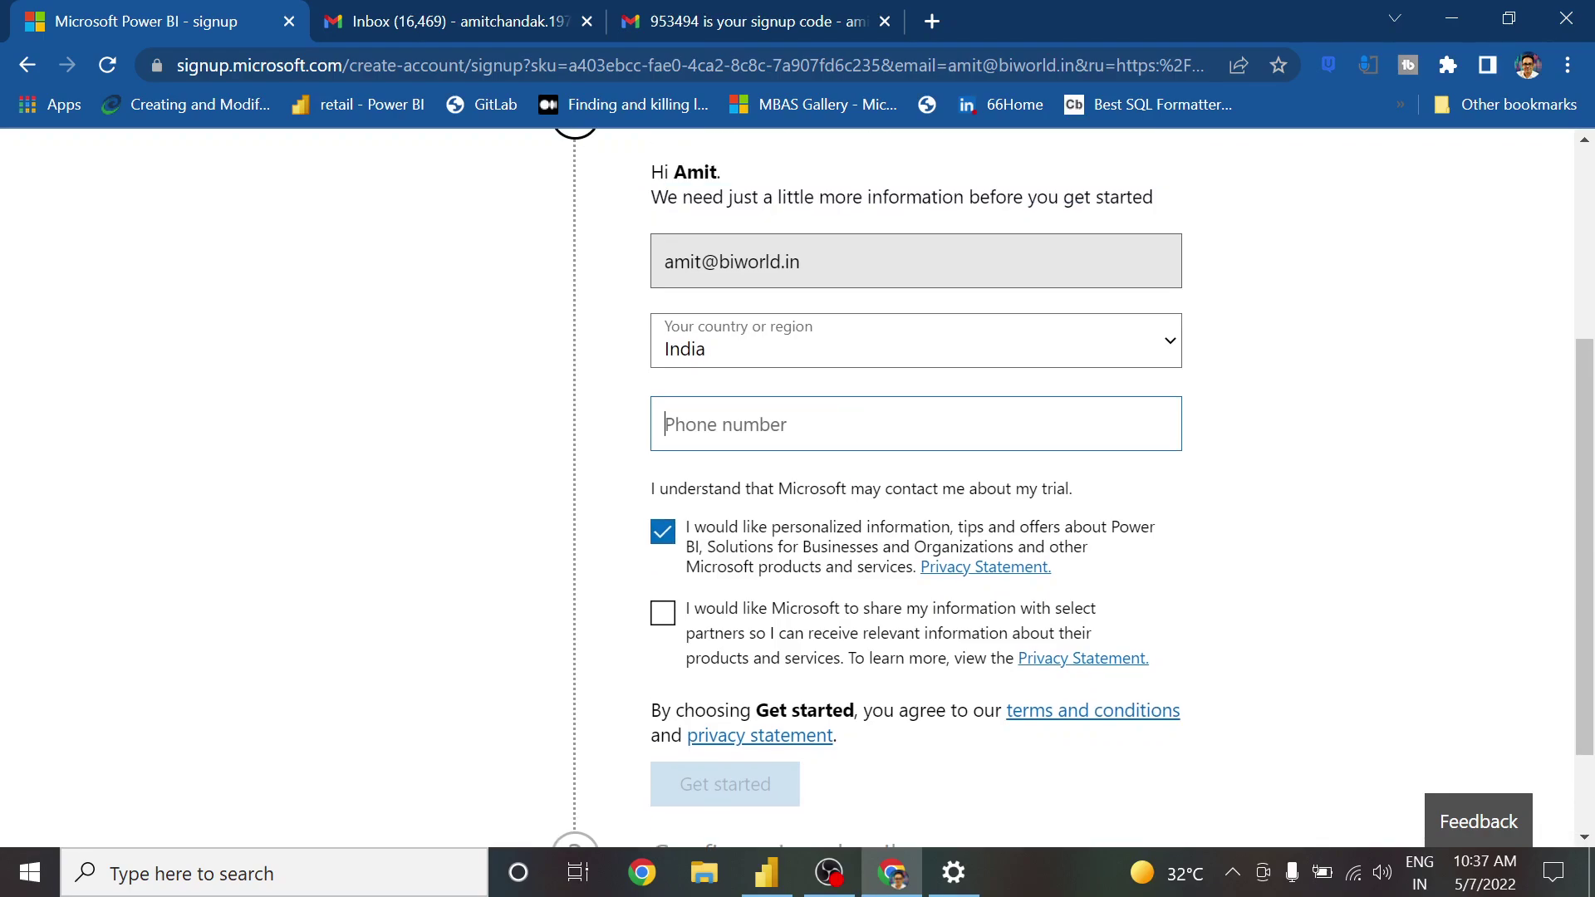
pyautogui.scroll(3, 914, 486)
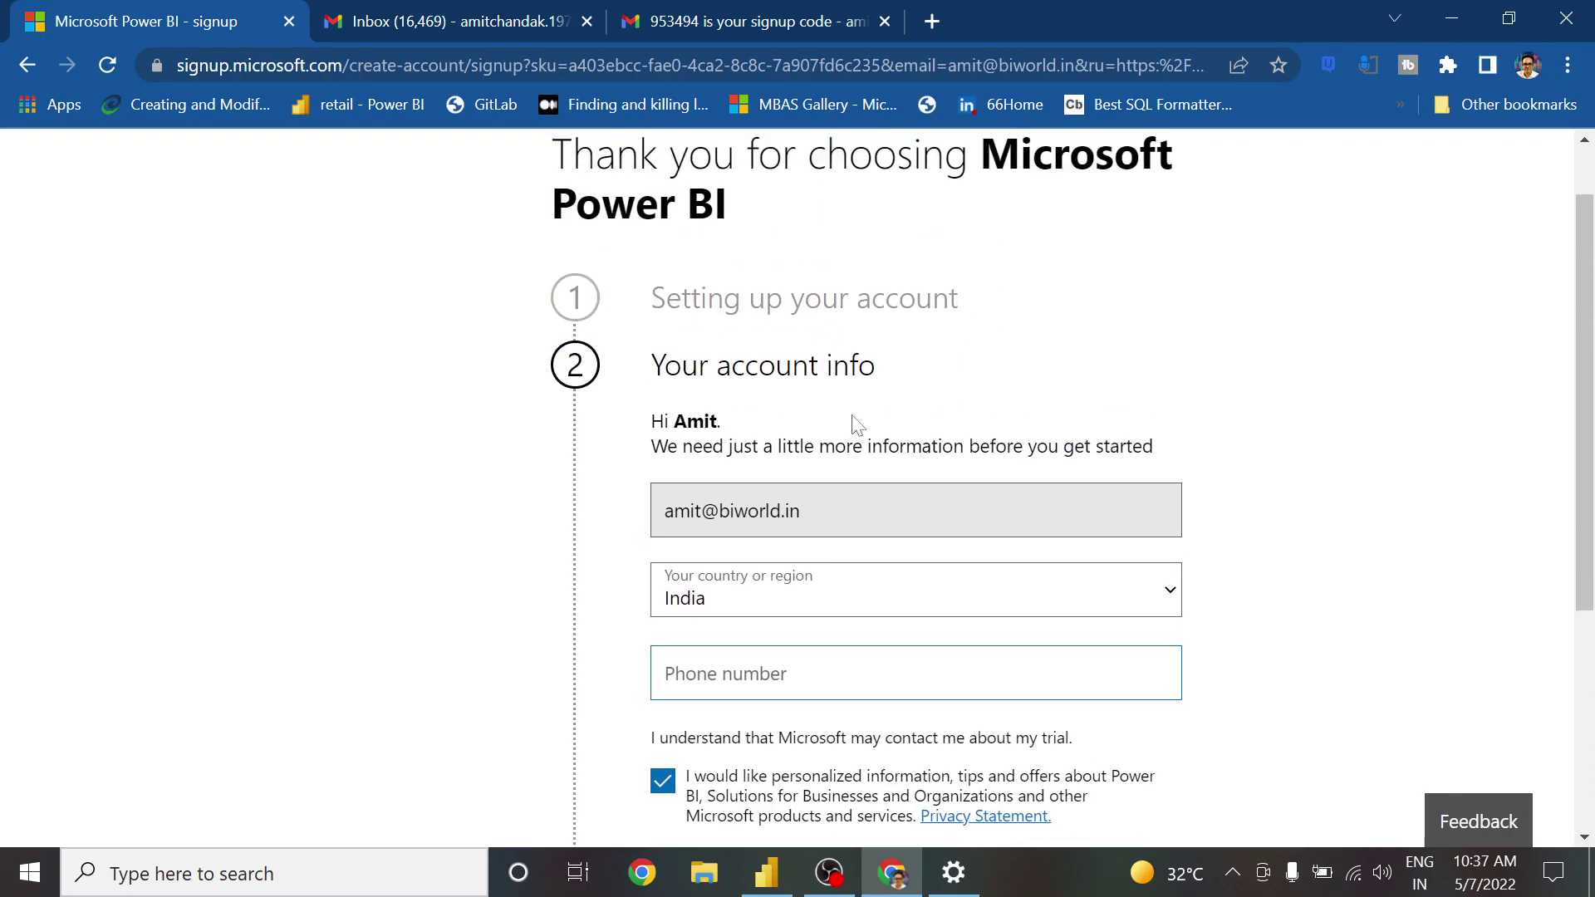
pyautogui.scroll(-5, 858, 425)
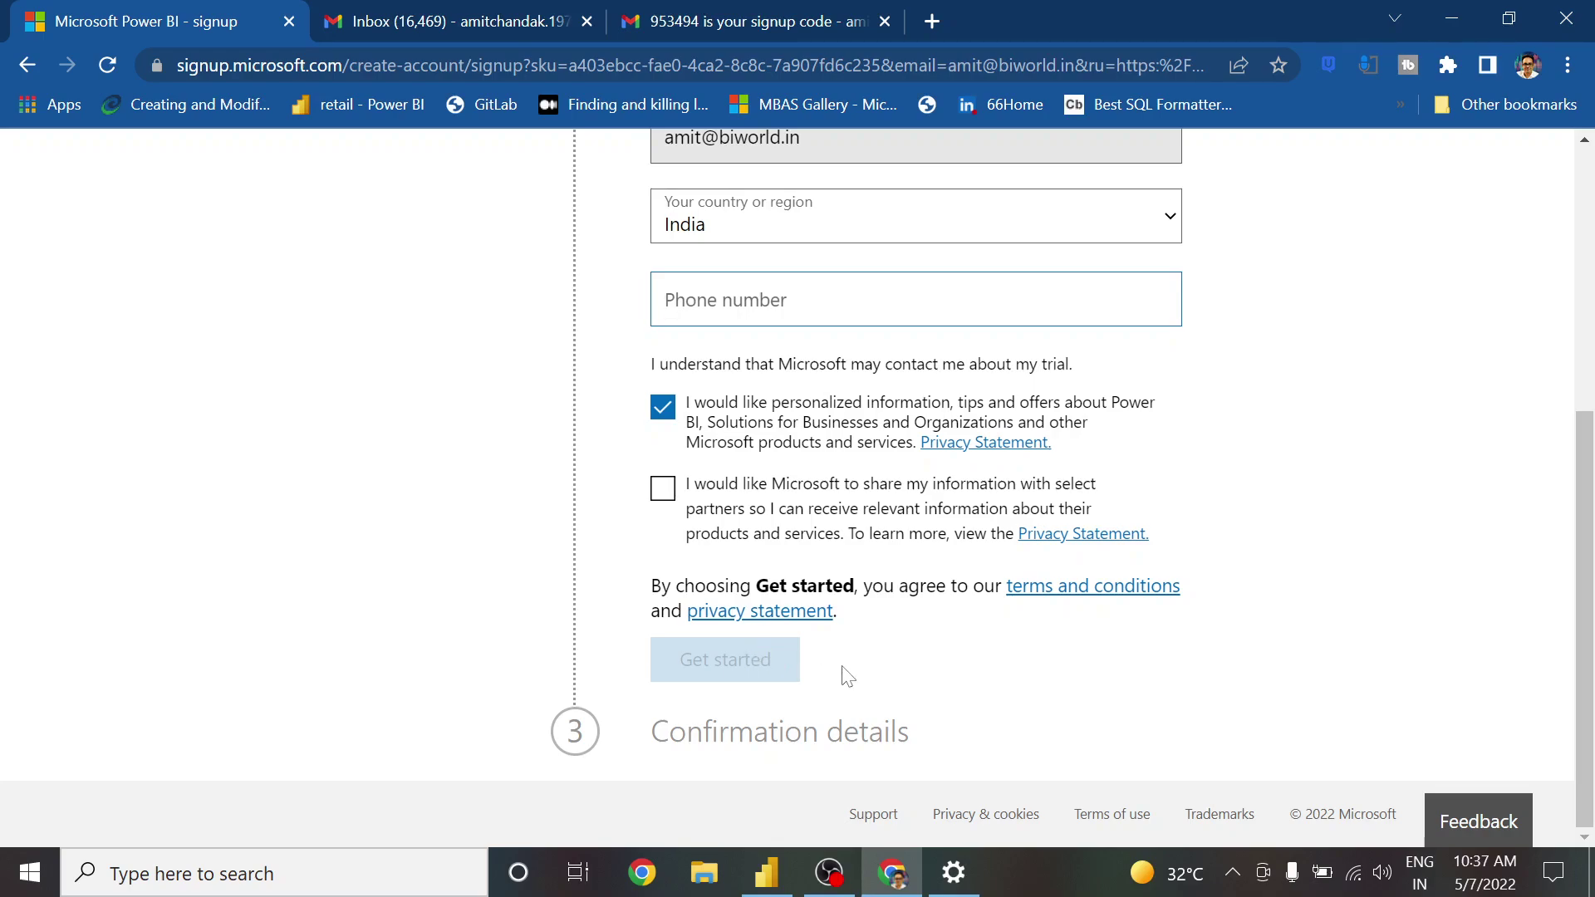
pyautogui.scroll(3, 846, 675)
pyautogui.scroll(-3, 826, 612)
pyautogui.scroll(3, 1010, 381)
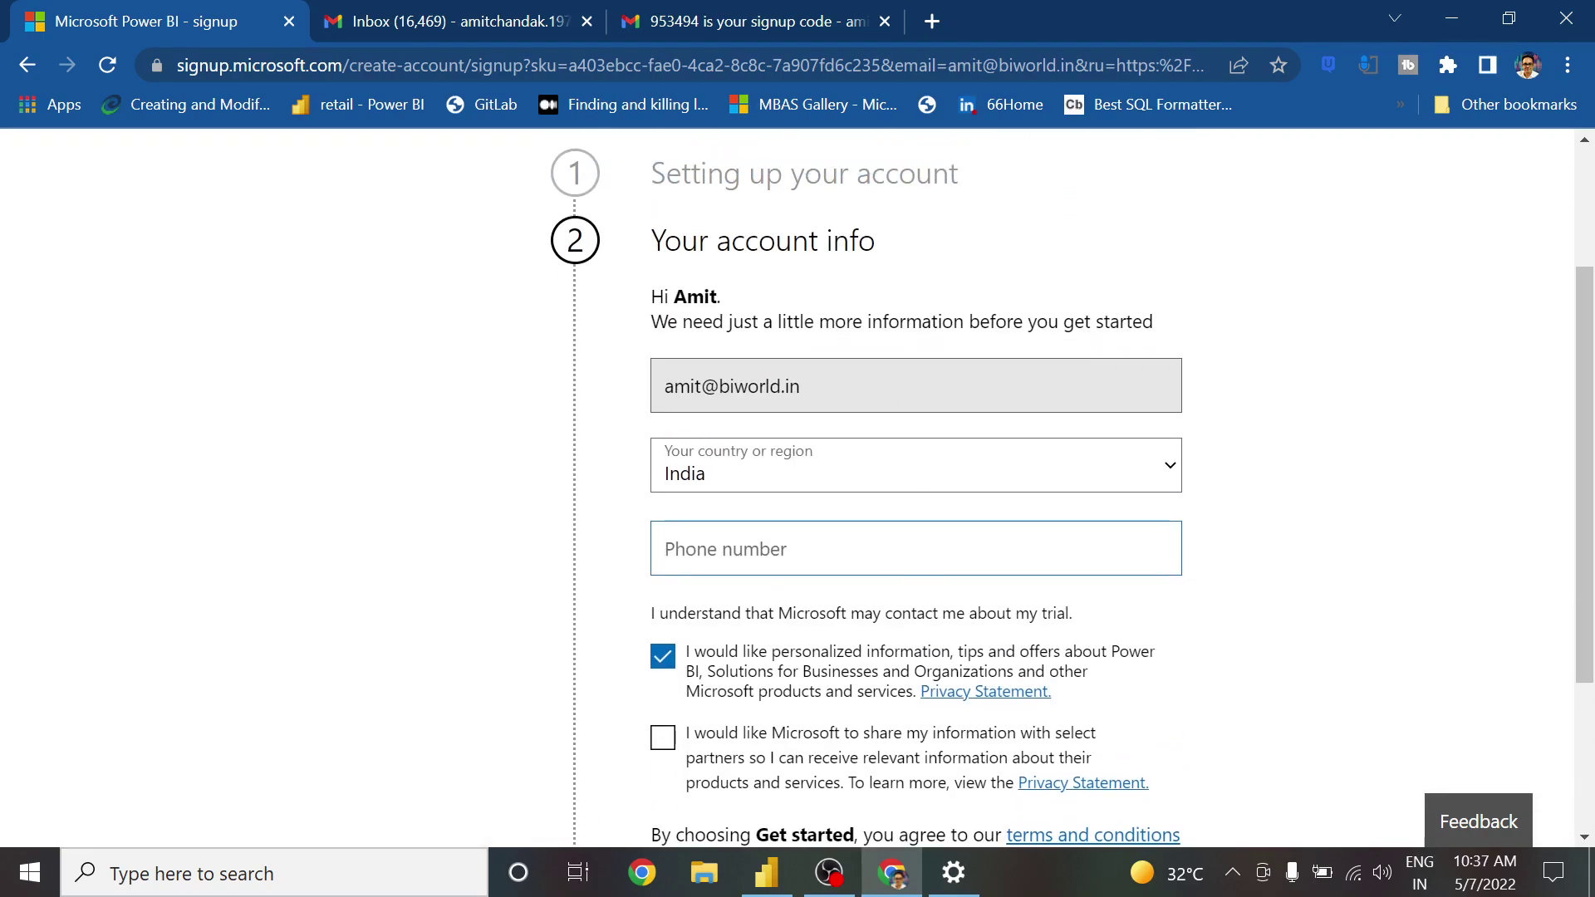
pyautogui.click(773, 444)
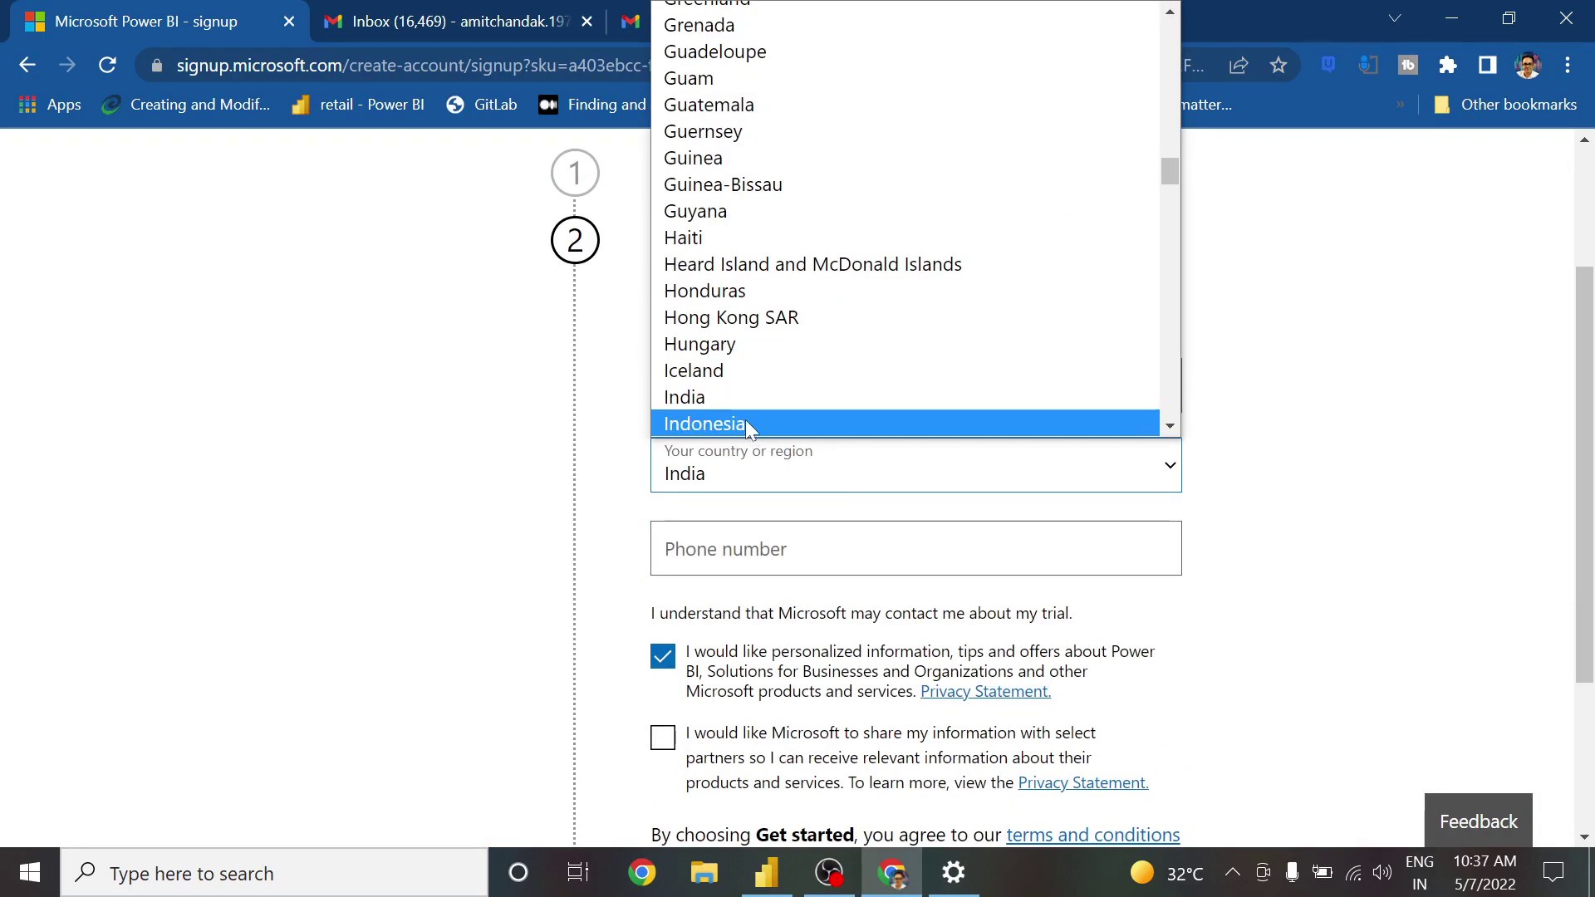
pyautogui.click(684, 397)
# Paste the phone number and submit the account info with Get started
pyautogui.scroll(-1, 914, 498)
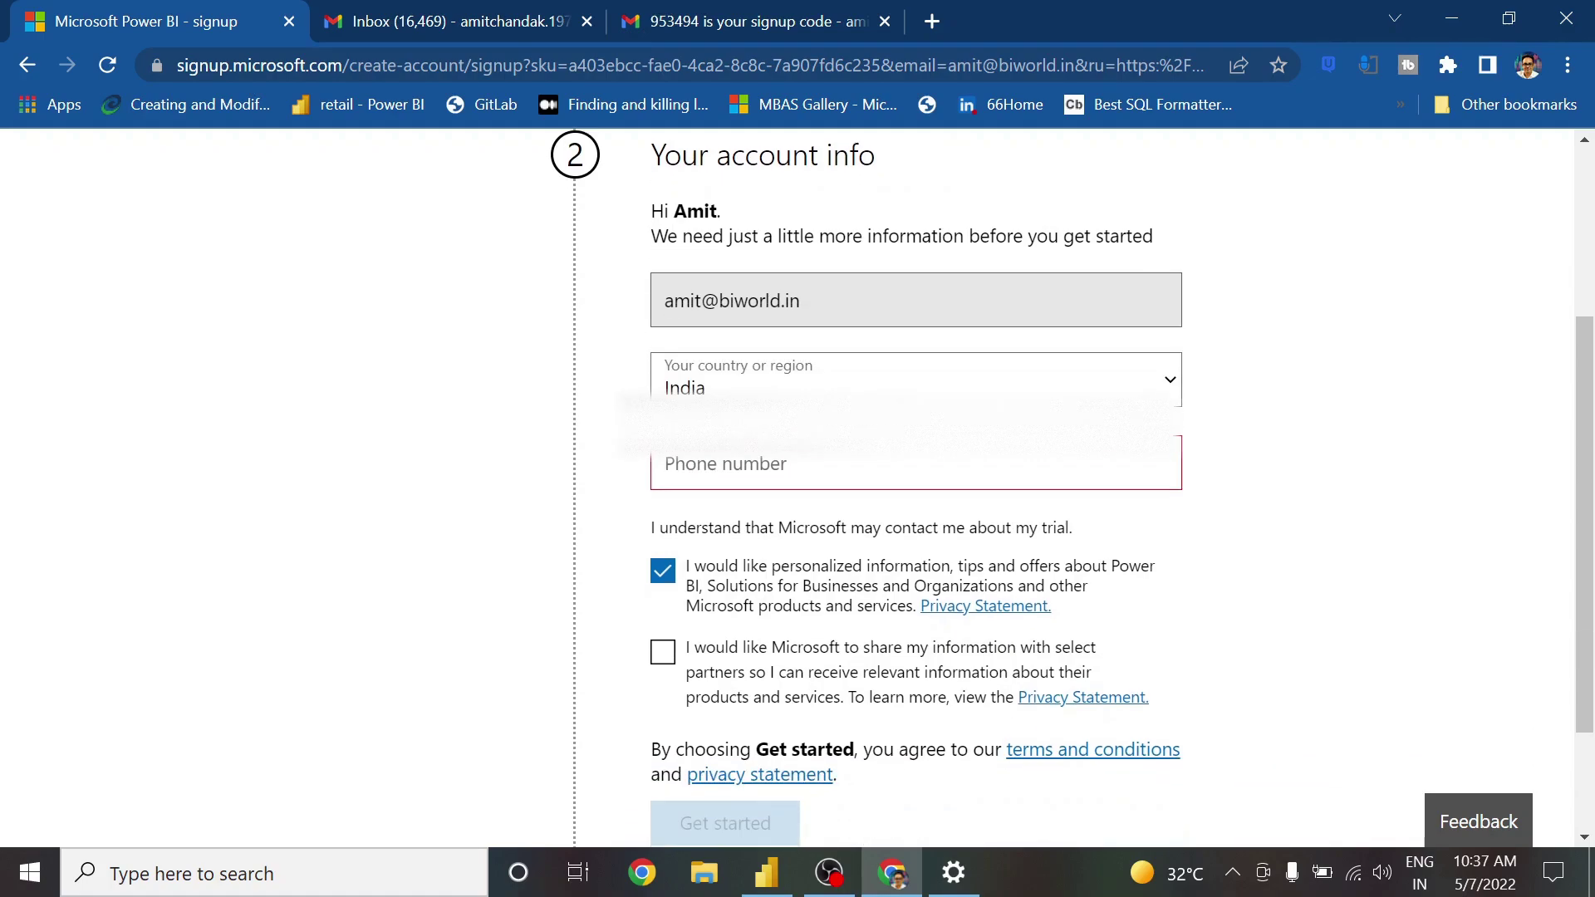
pyautogui.scroll(-1, 741, 552)
pyautogui.hotkey('ctrl', 'v')
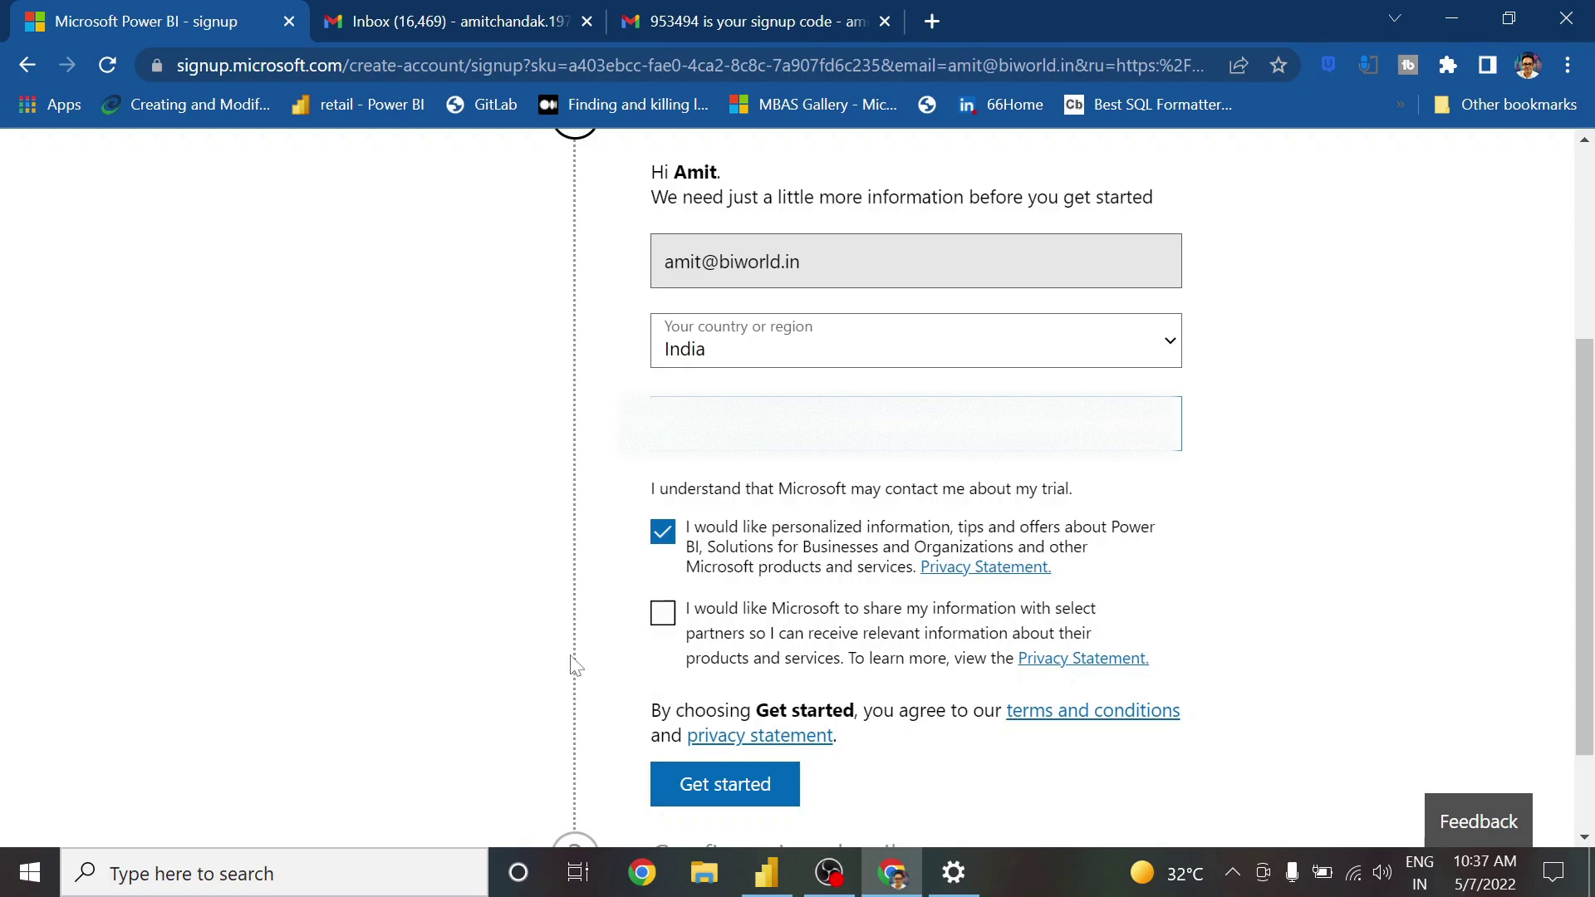
pyautogui.click(788, 788)
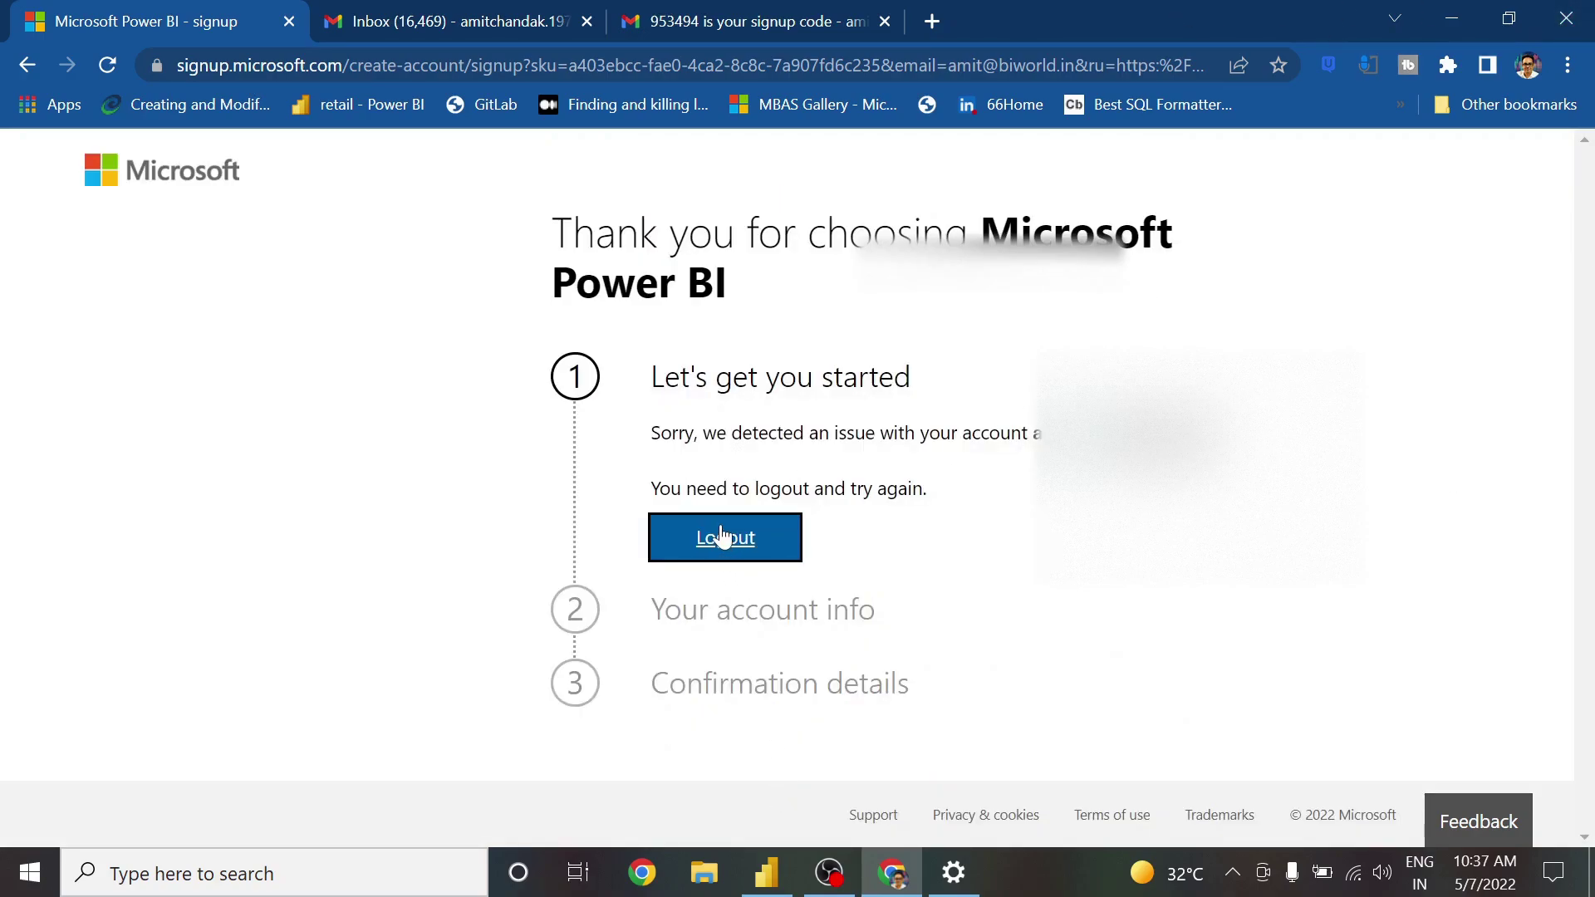
# Log out of the Power BI signup after the account error appears
pyautogui.click(723, 544)
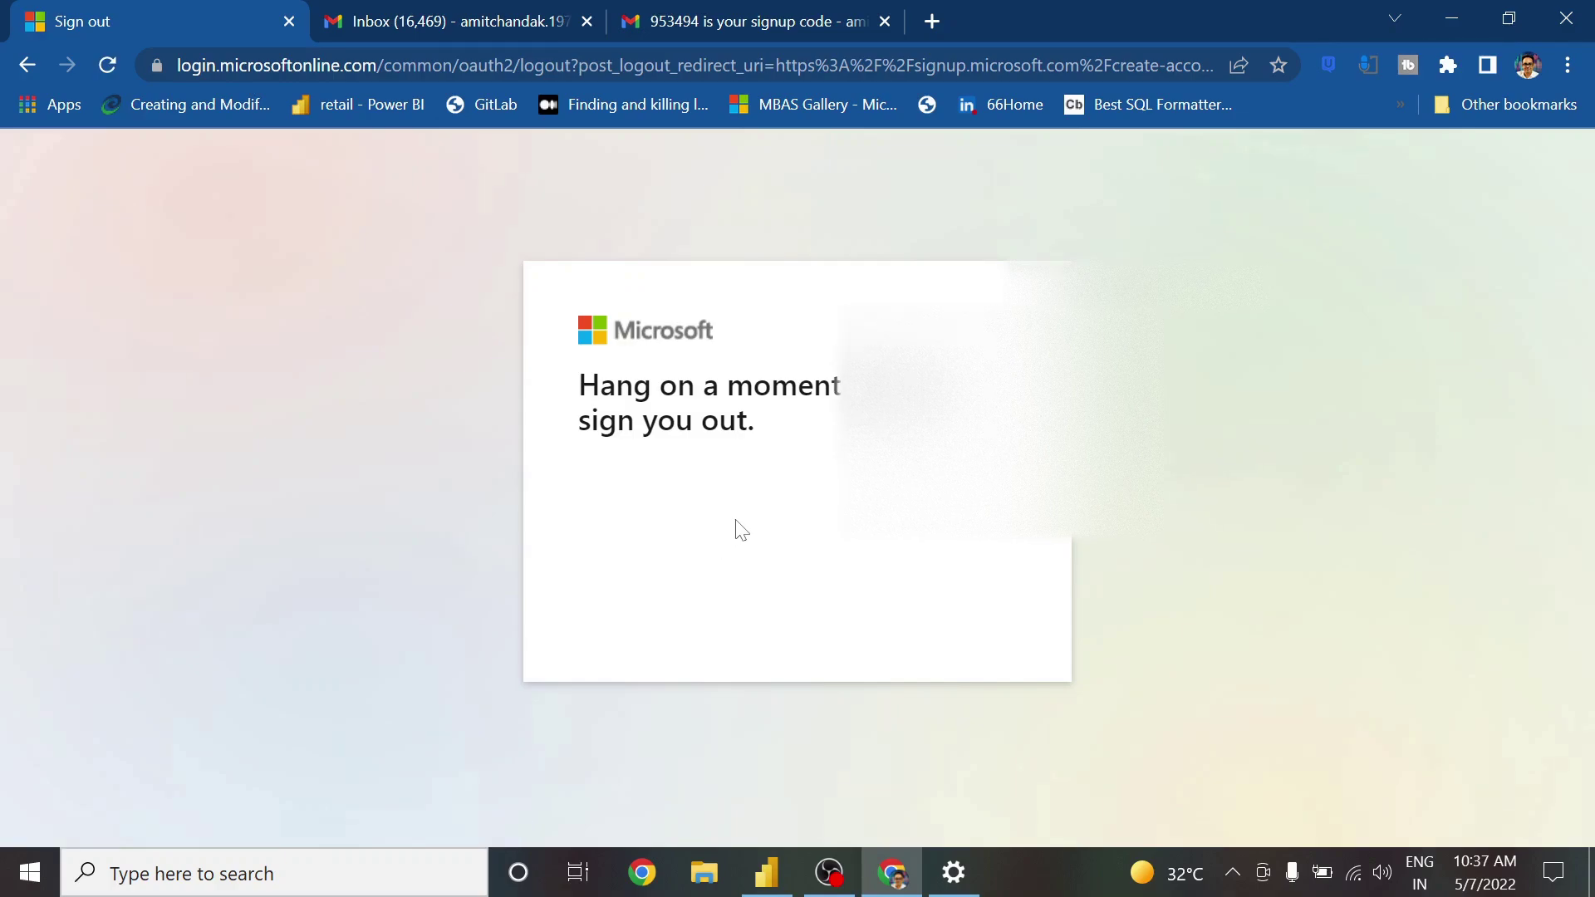
pyautogui.click(314, 66)
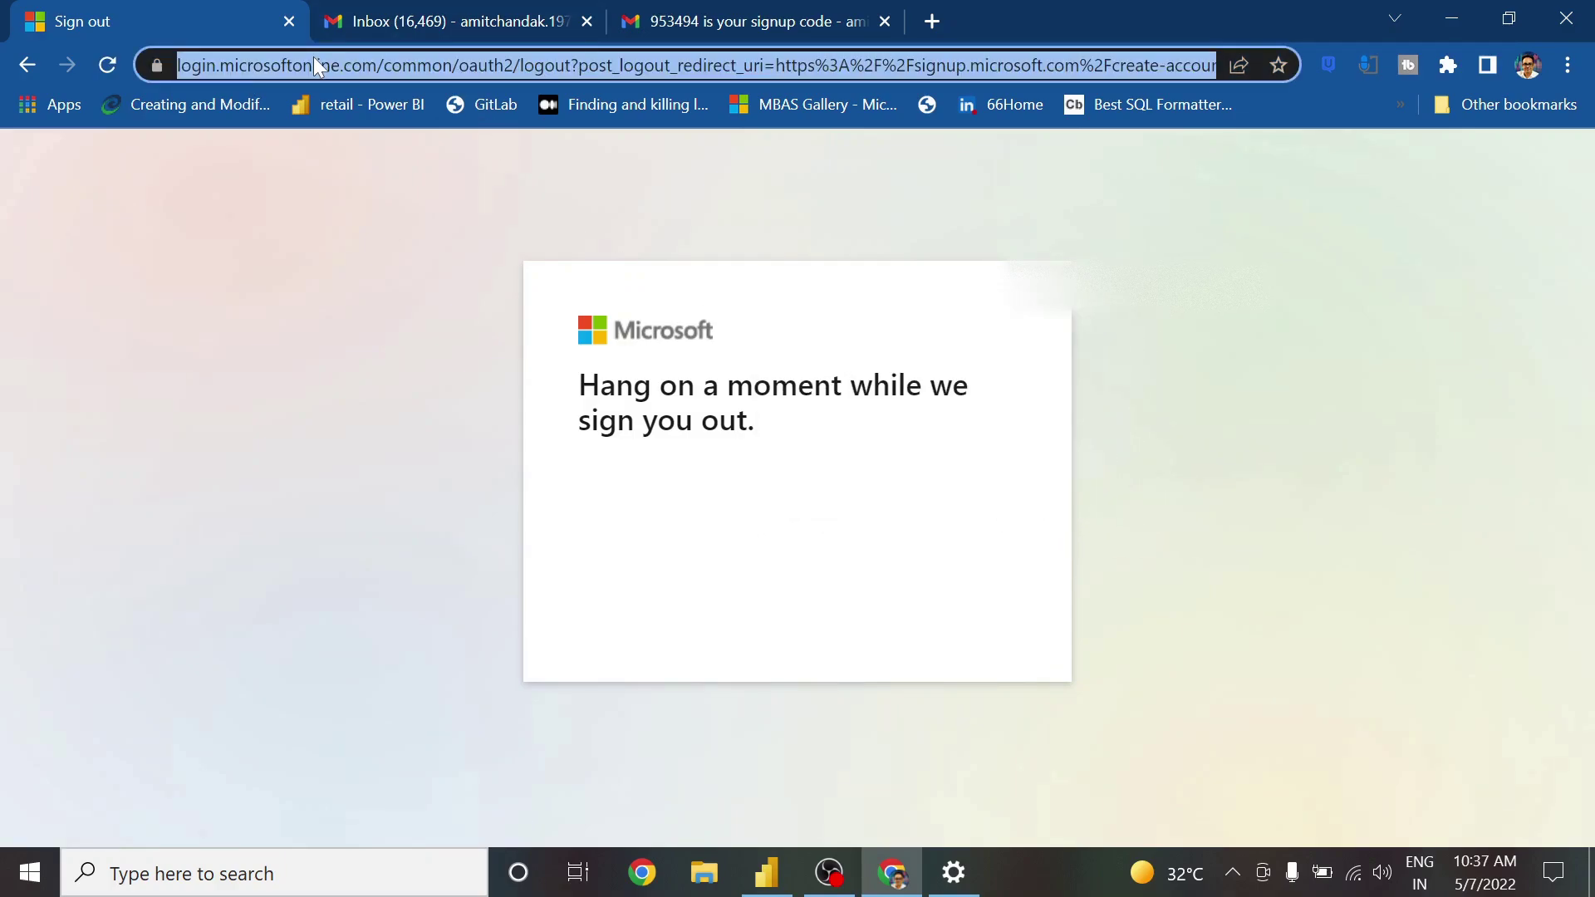
# Navigate Chrome to office.microsoft.com
pyautogui.write('off')
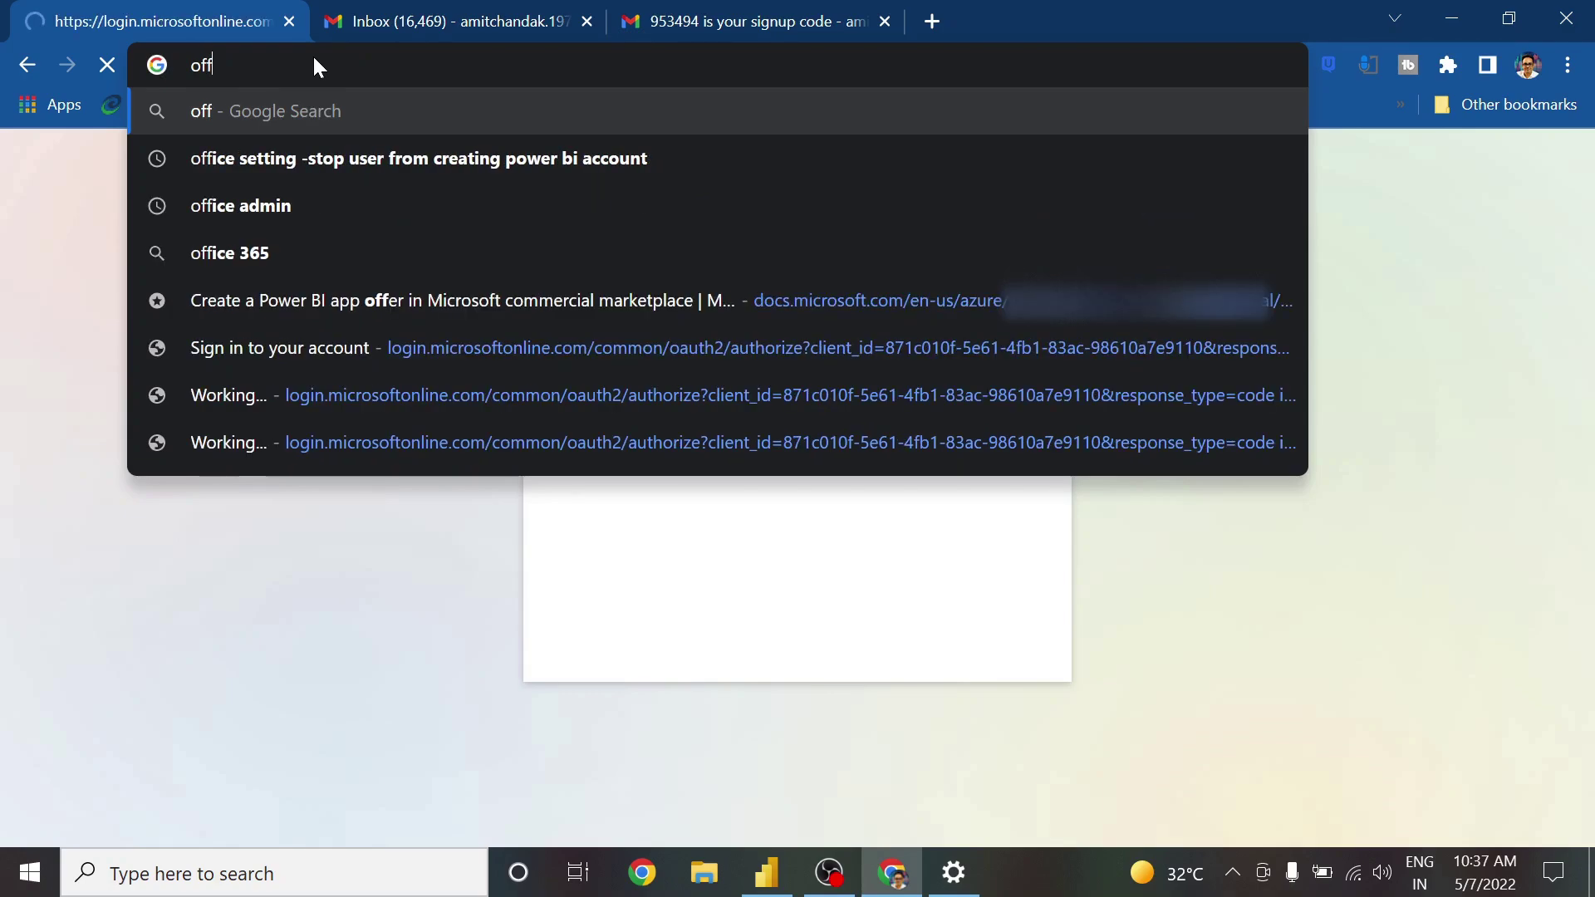
pyautogui.write('ie')
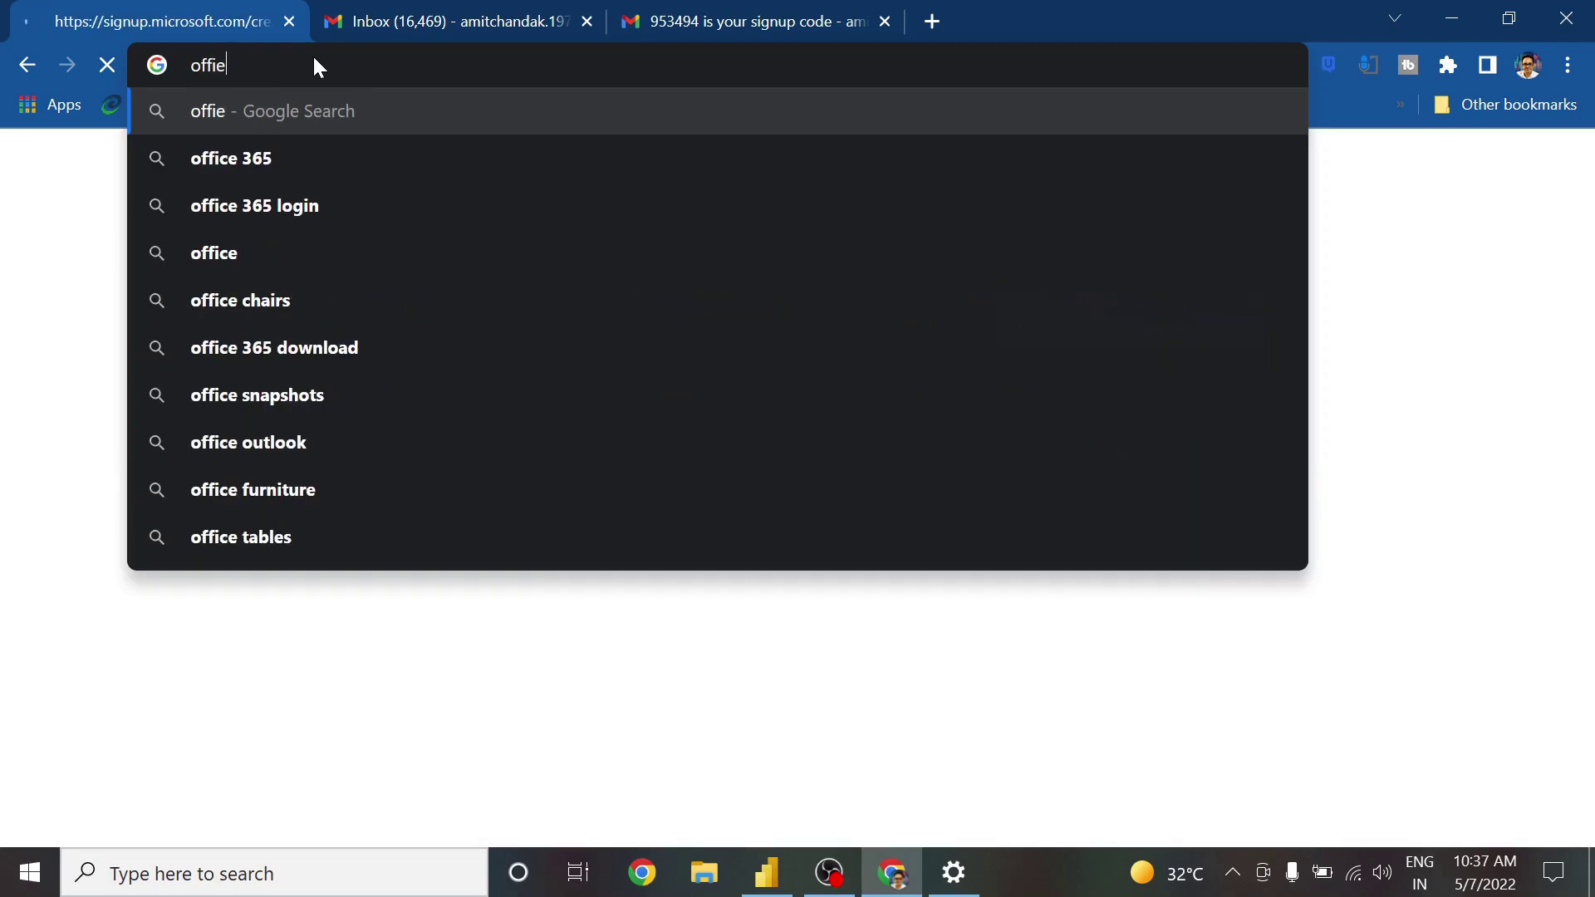
pyautogui.press('BackSpace')
pyautogui.write('ce.')
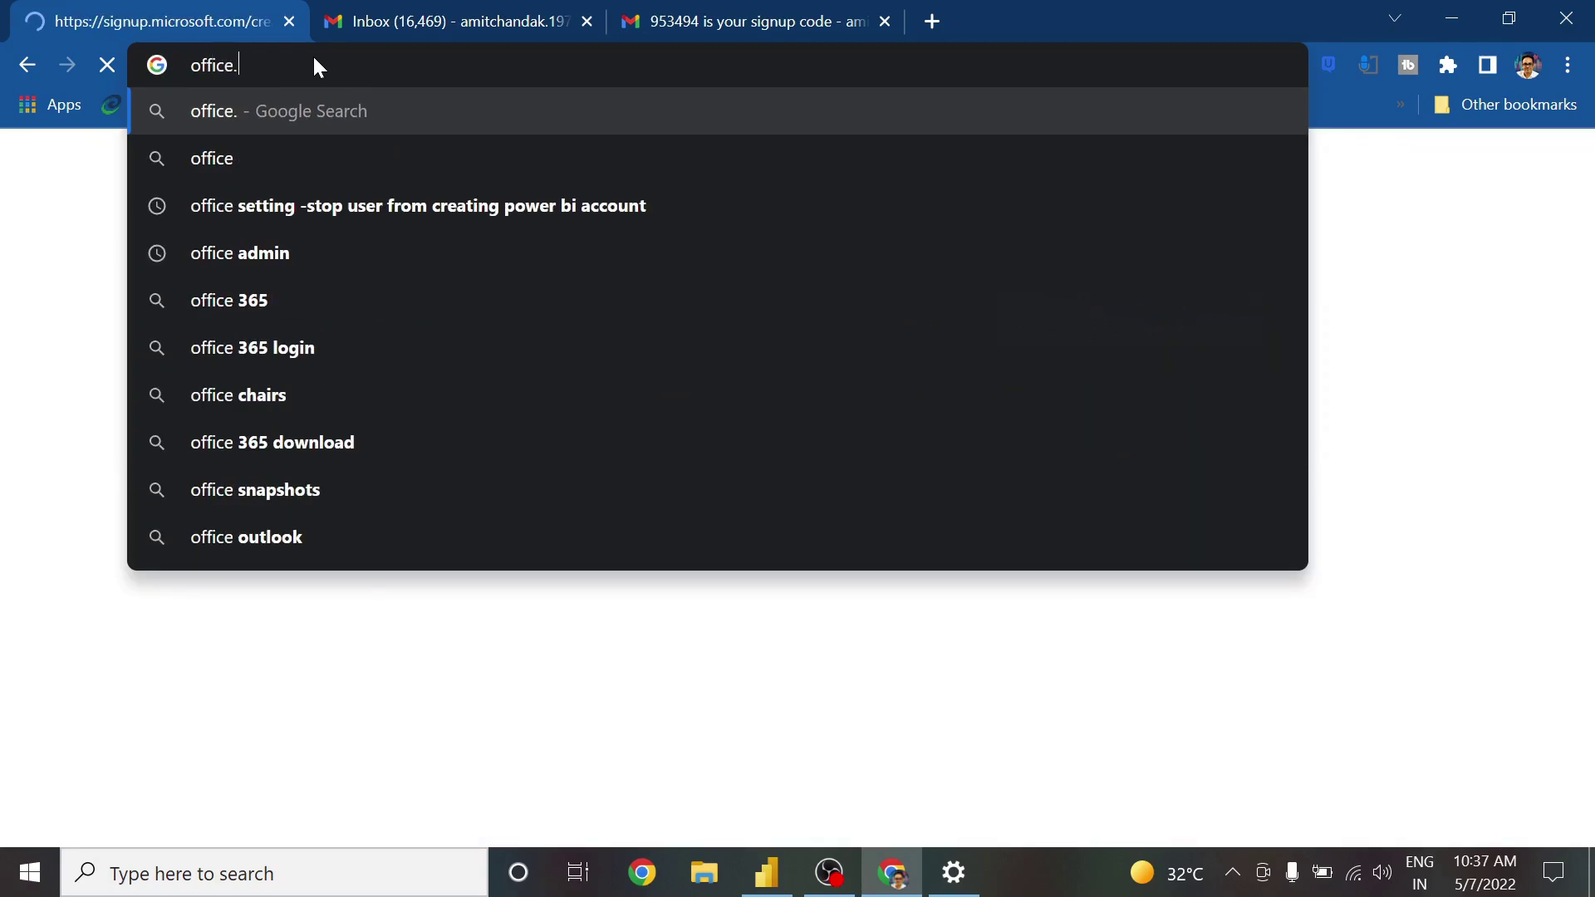
pyautogui.write('micro')
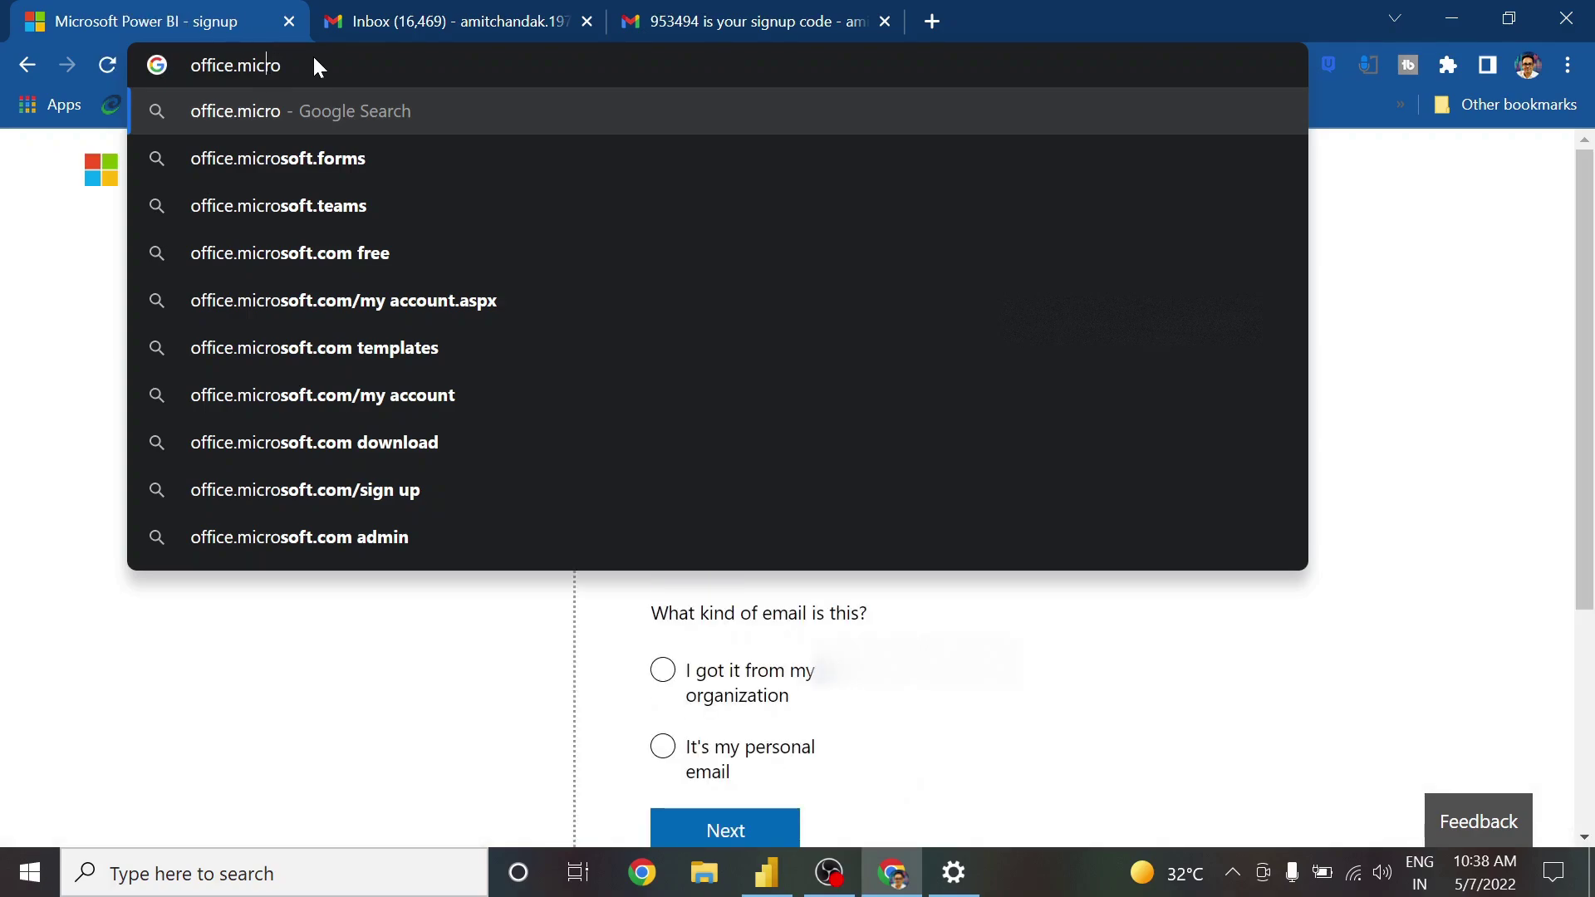
pyautogui.press('Down')
pyautogui.press('Down')
pyautogui.press('Down')
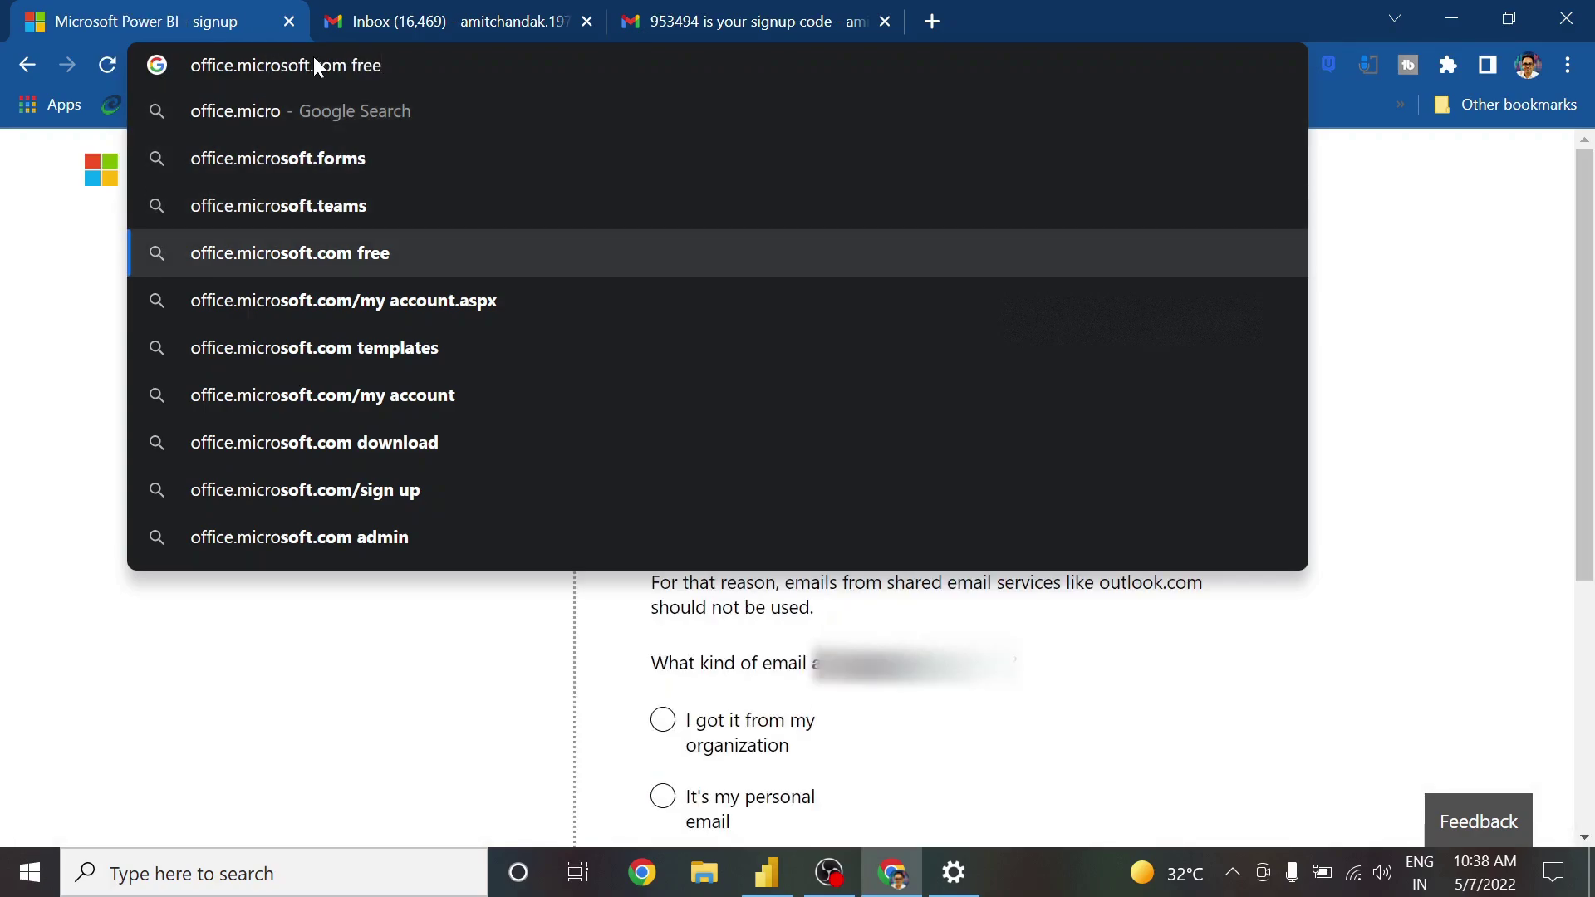
pyautogui.press('BackSpace')
pyautogui.press('BackSpace')
pyautogui.press('BackSpace')
pyautogui.press('BackSpace')
pyautogui.press('BackSpace')
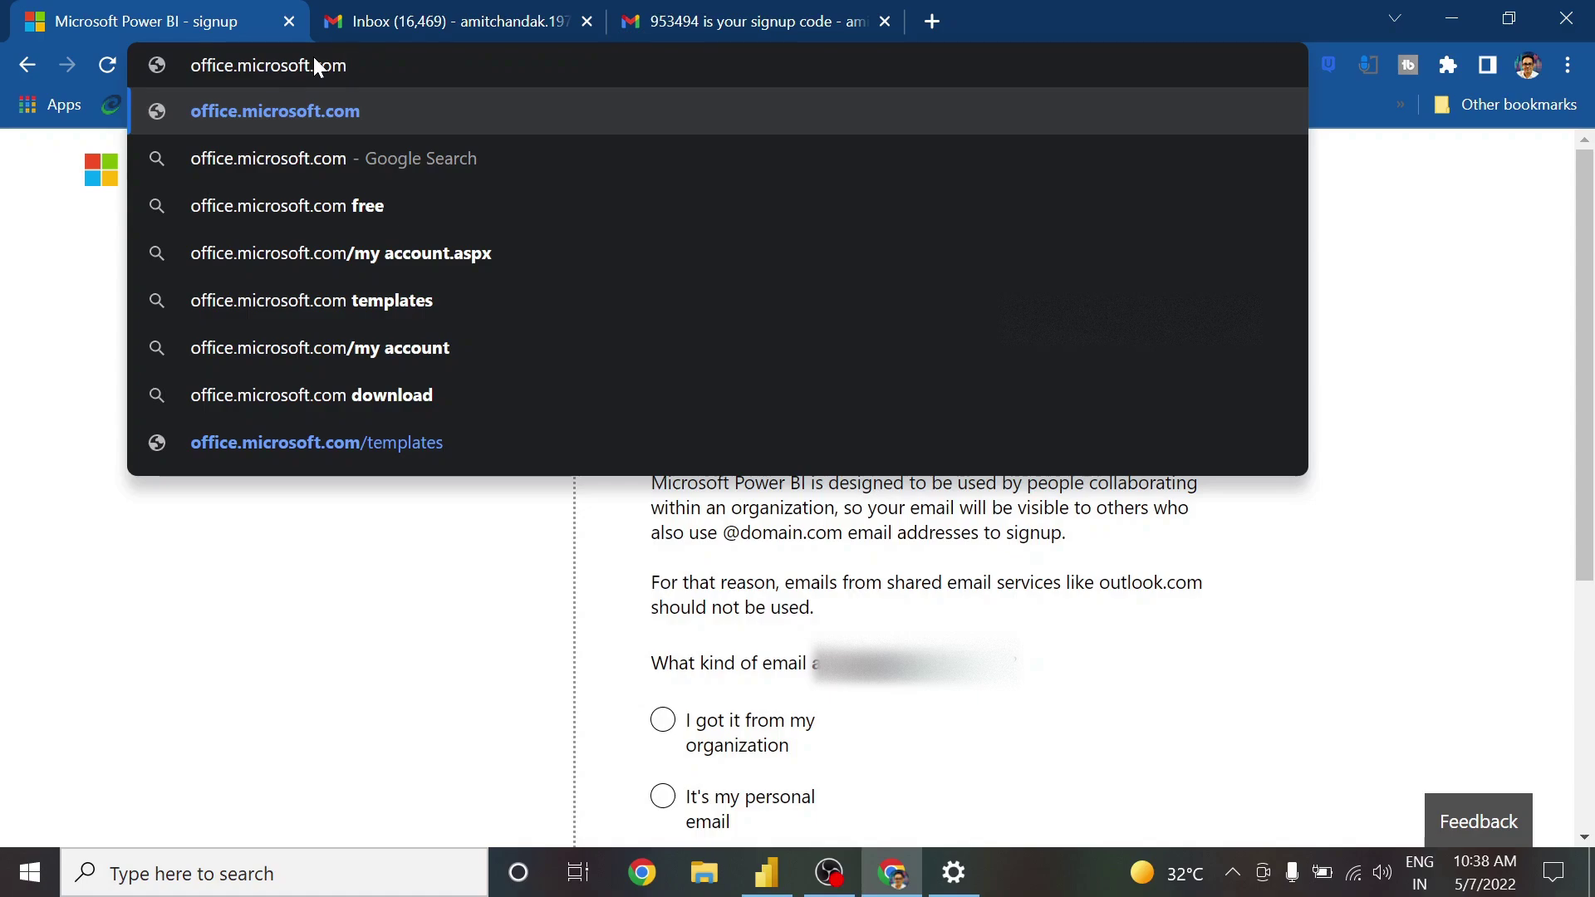
pyautogui.press('Return')
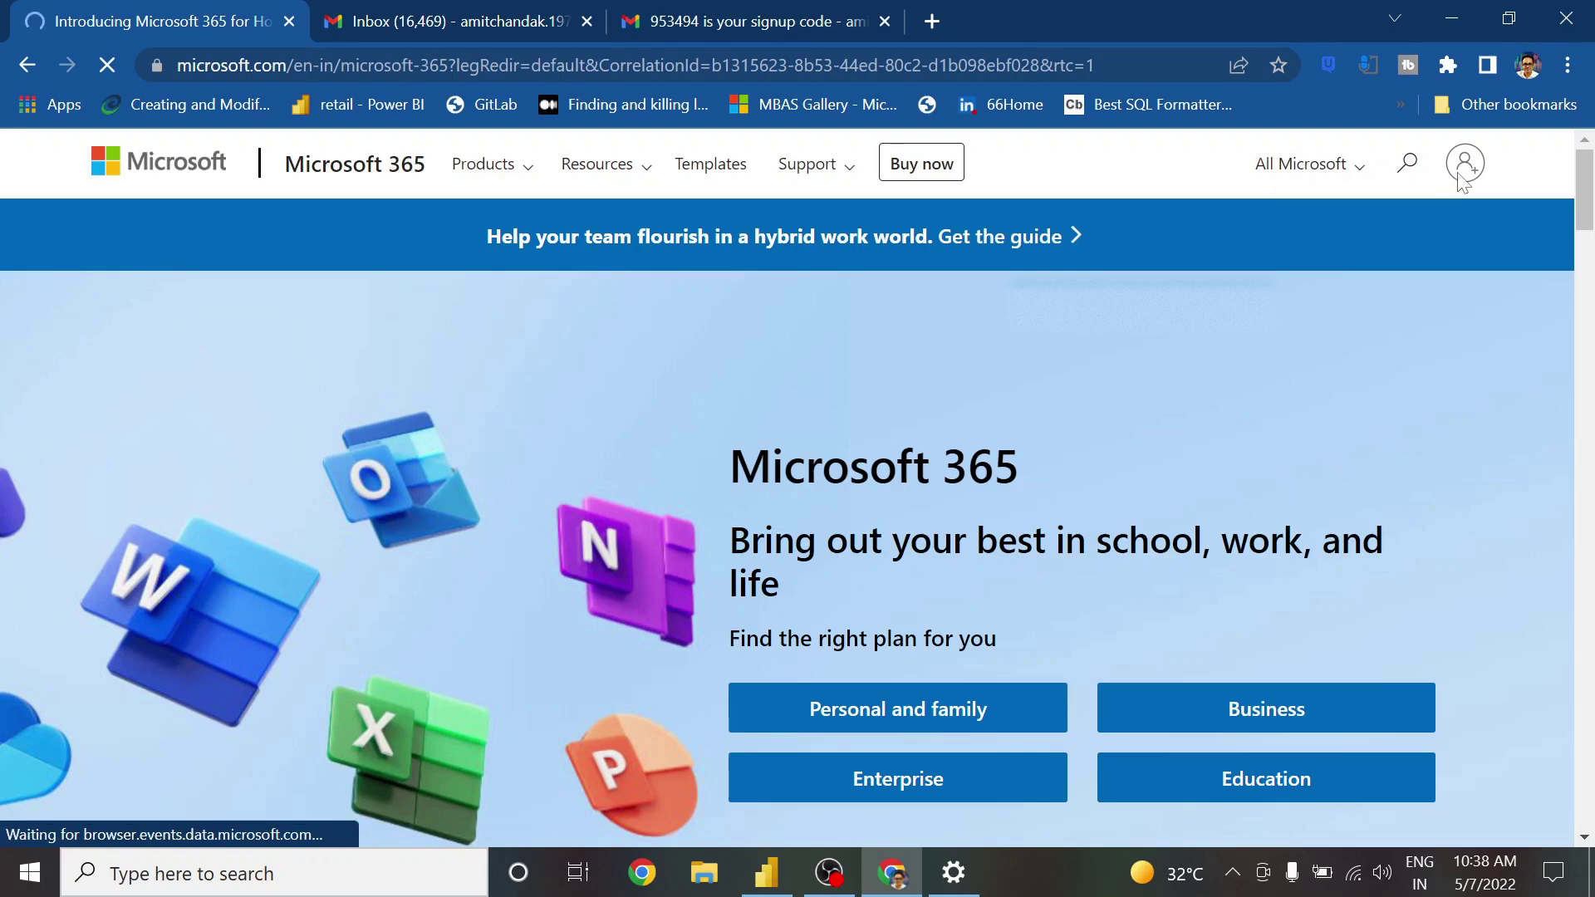
# Sign in to Microsoft 365 with the new account's password, save it in Chrome, and stay signed in
pyautogui.click(1462, 171)
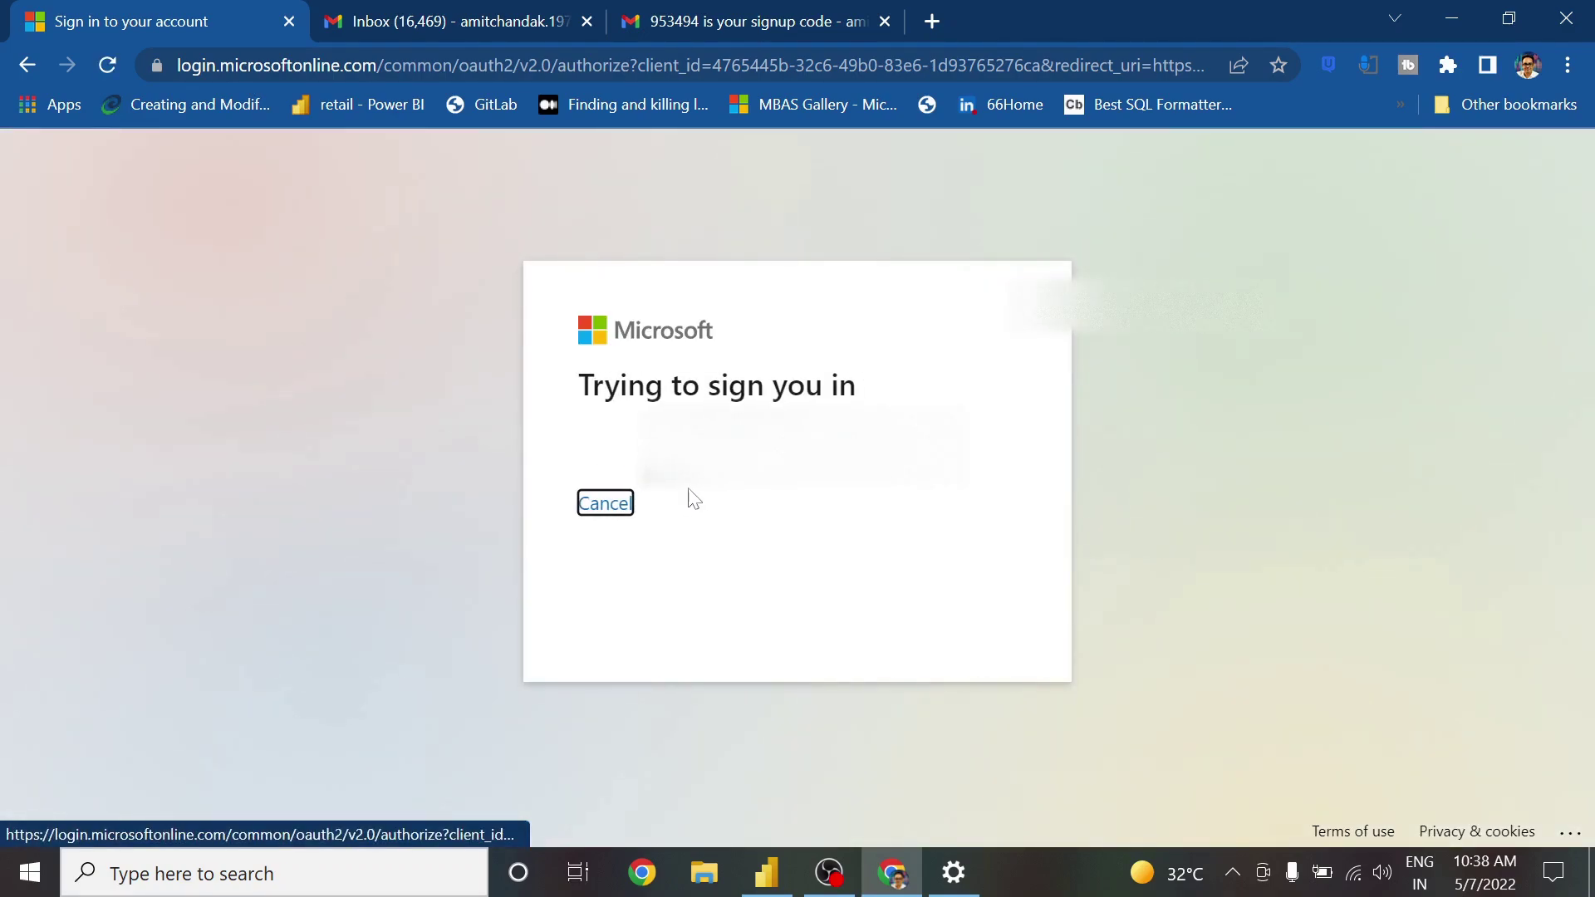
pyautogui.click(728, 480)
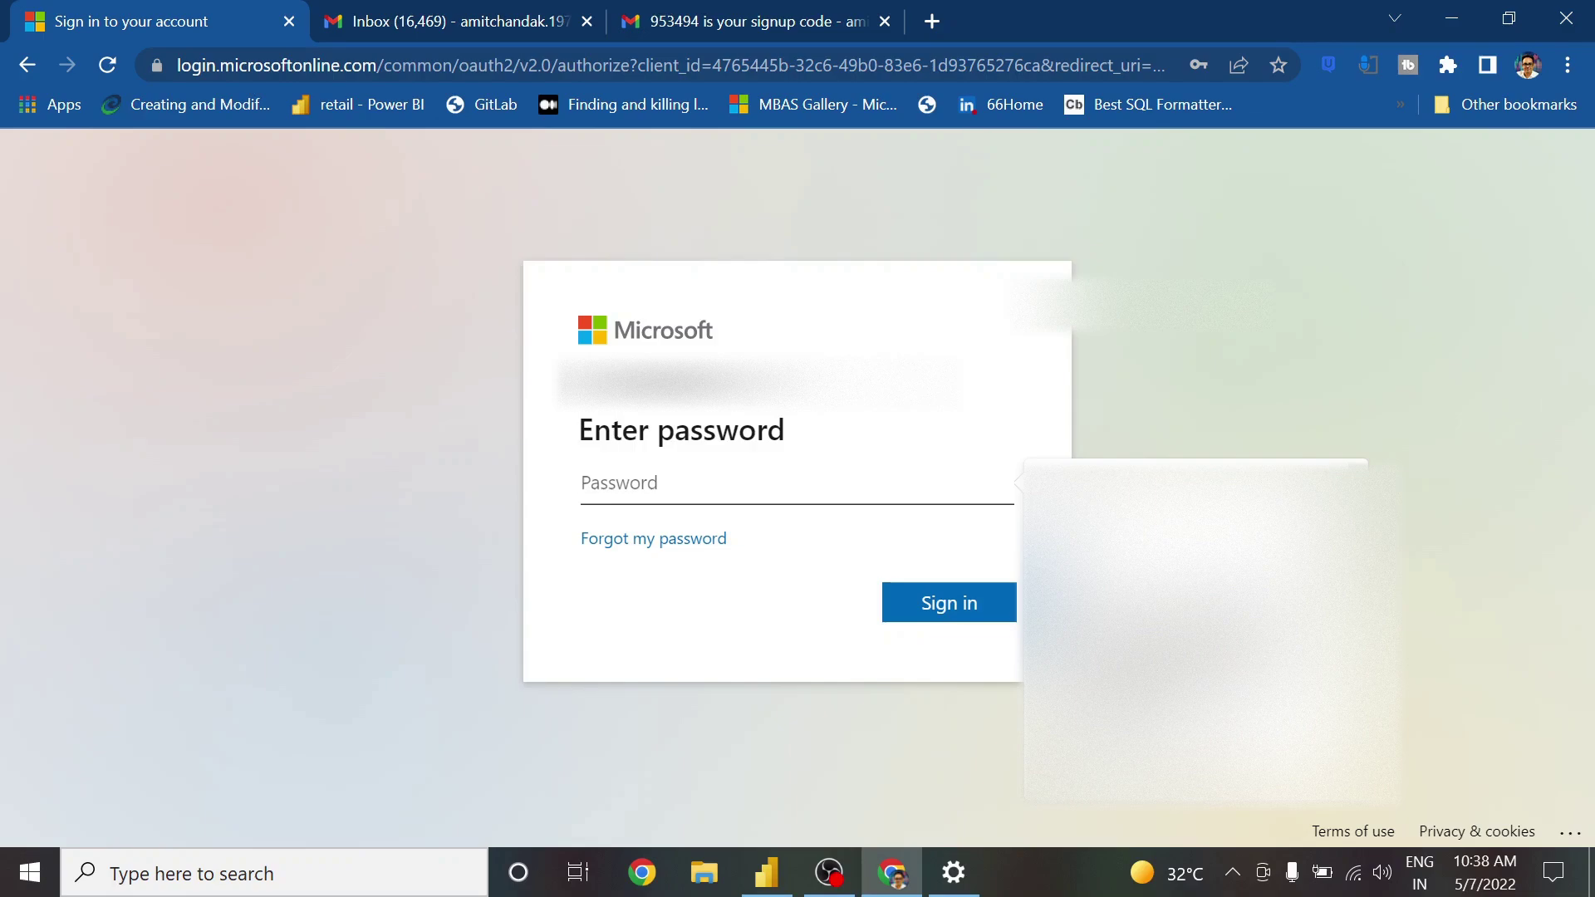
pyautogui.write('***')
pyautogui.click(938, 608)
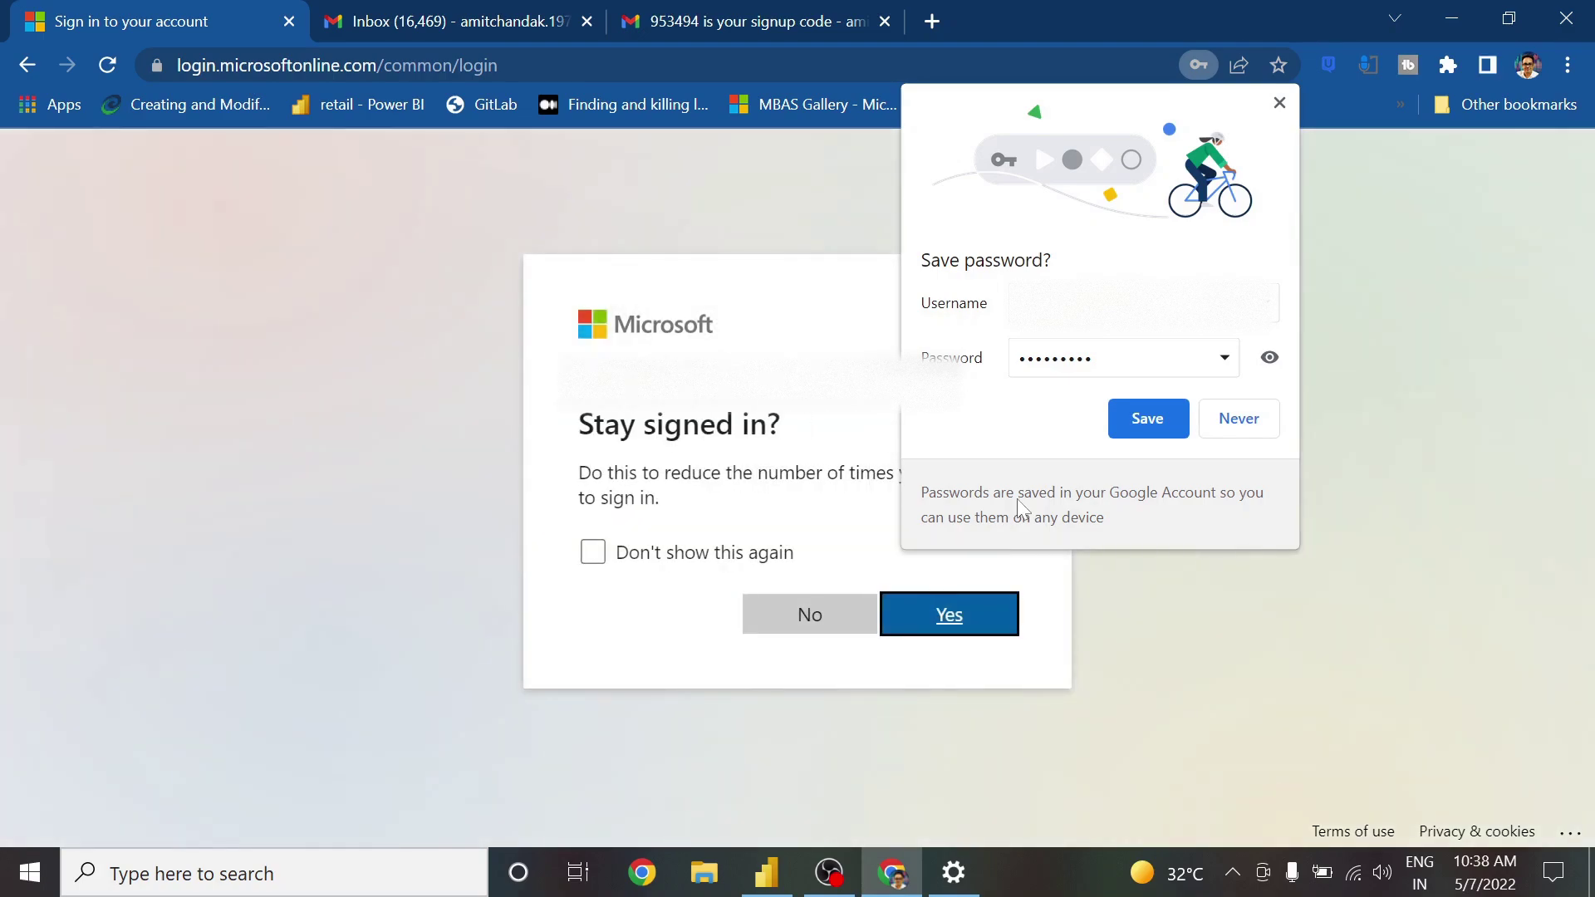
pyautogui.click(1148, 419)
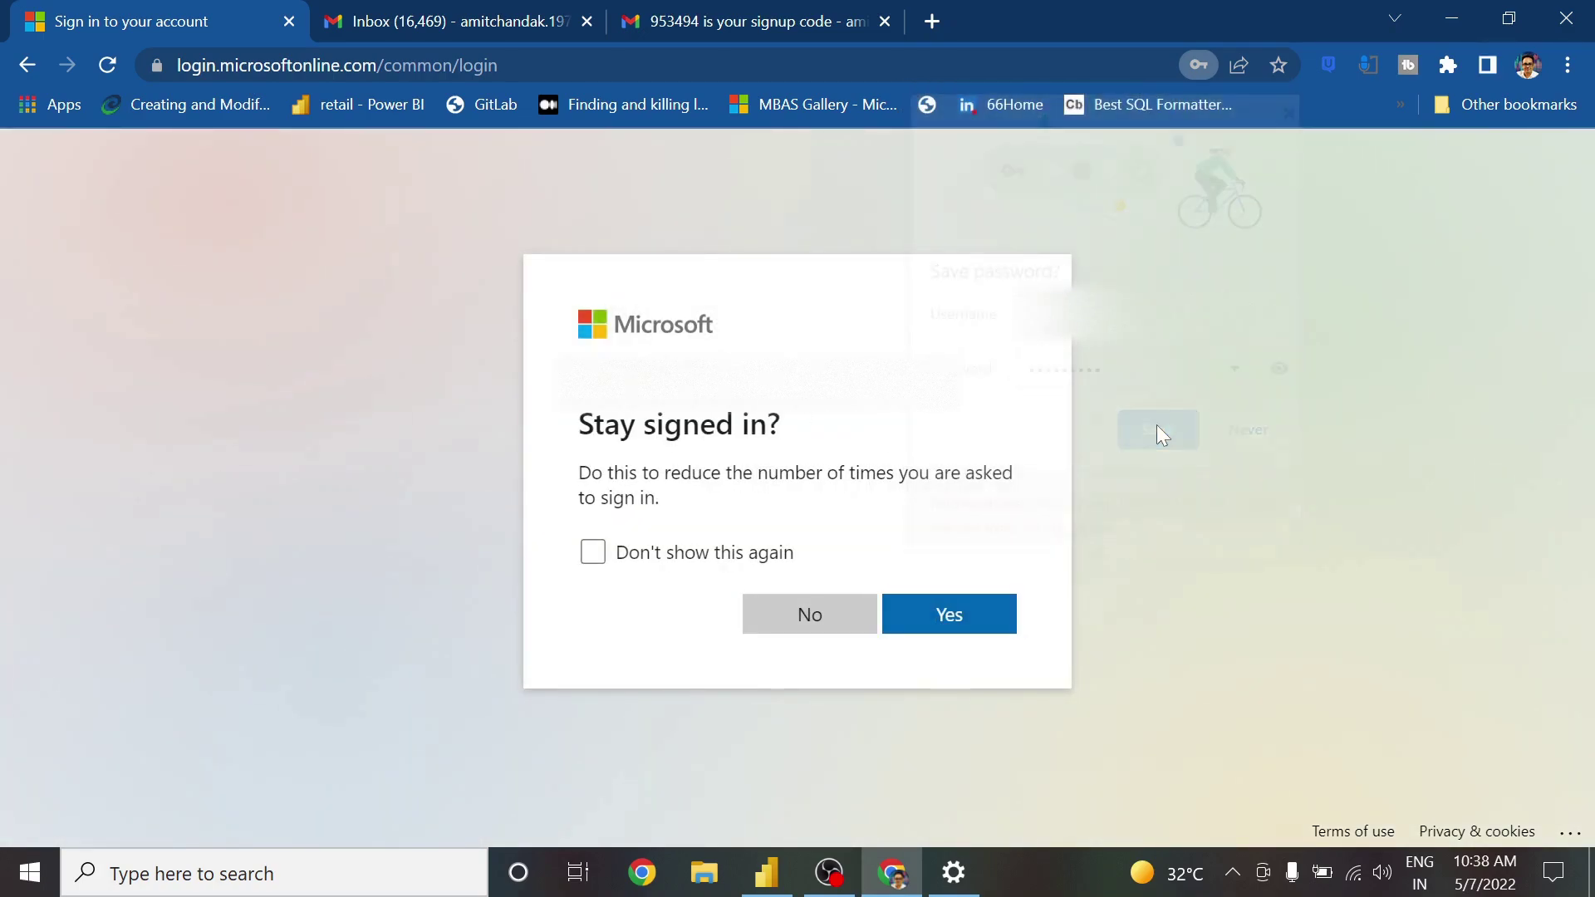
pyautogui.click(963, 608)
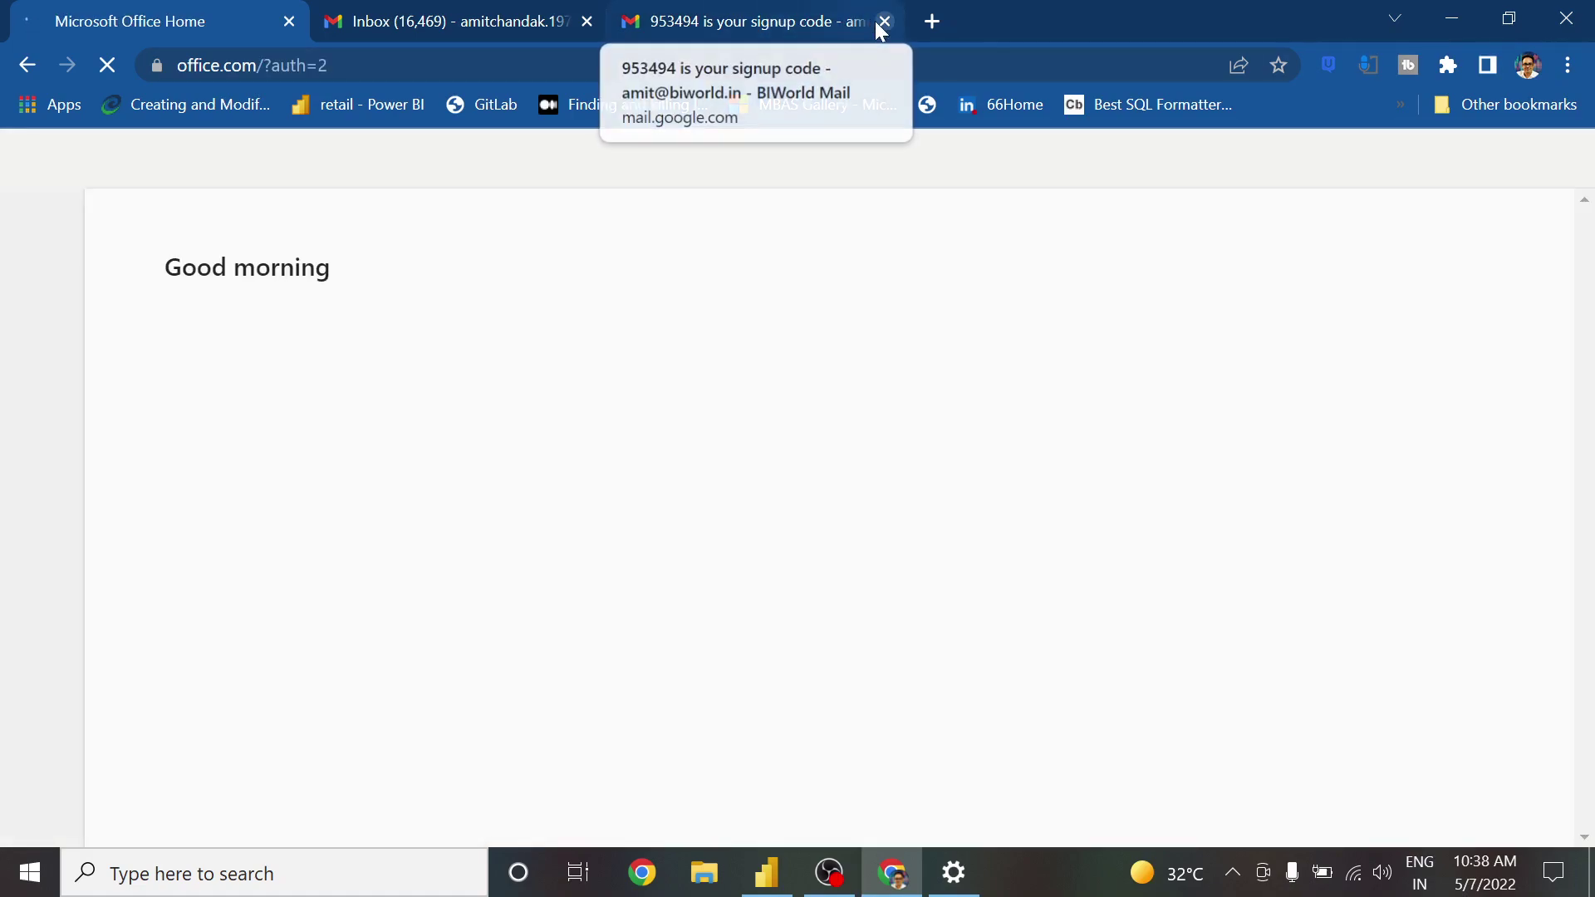
# Close the Gmail signup-code tab and dismiss the Office welcome tour and Find more apps tip
pyautogui.click(884, 21)
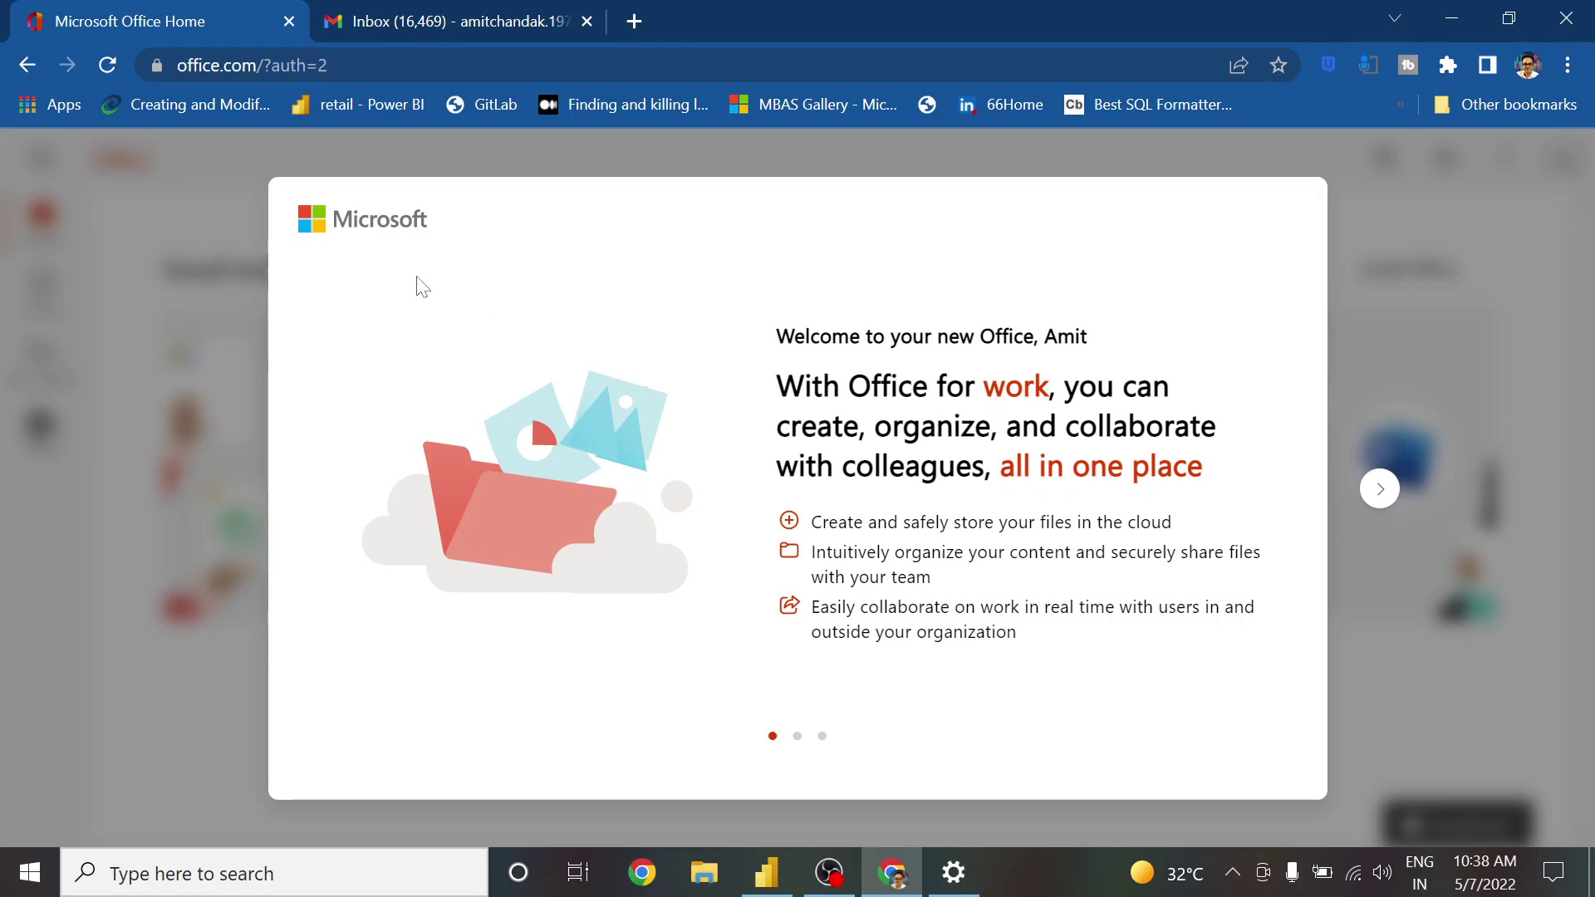
pyautogui.click(1379, 489)
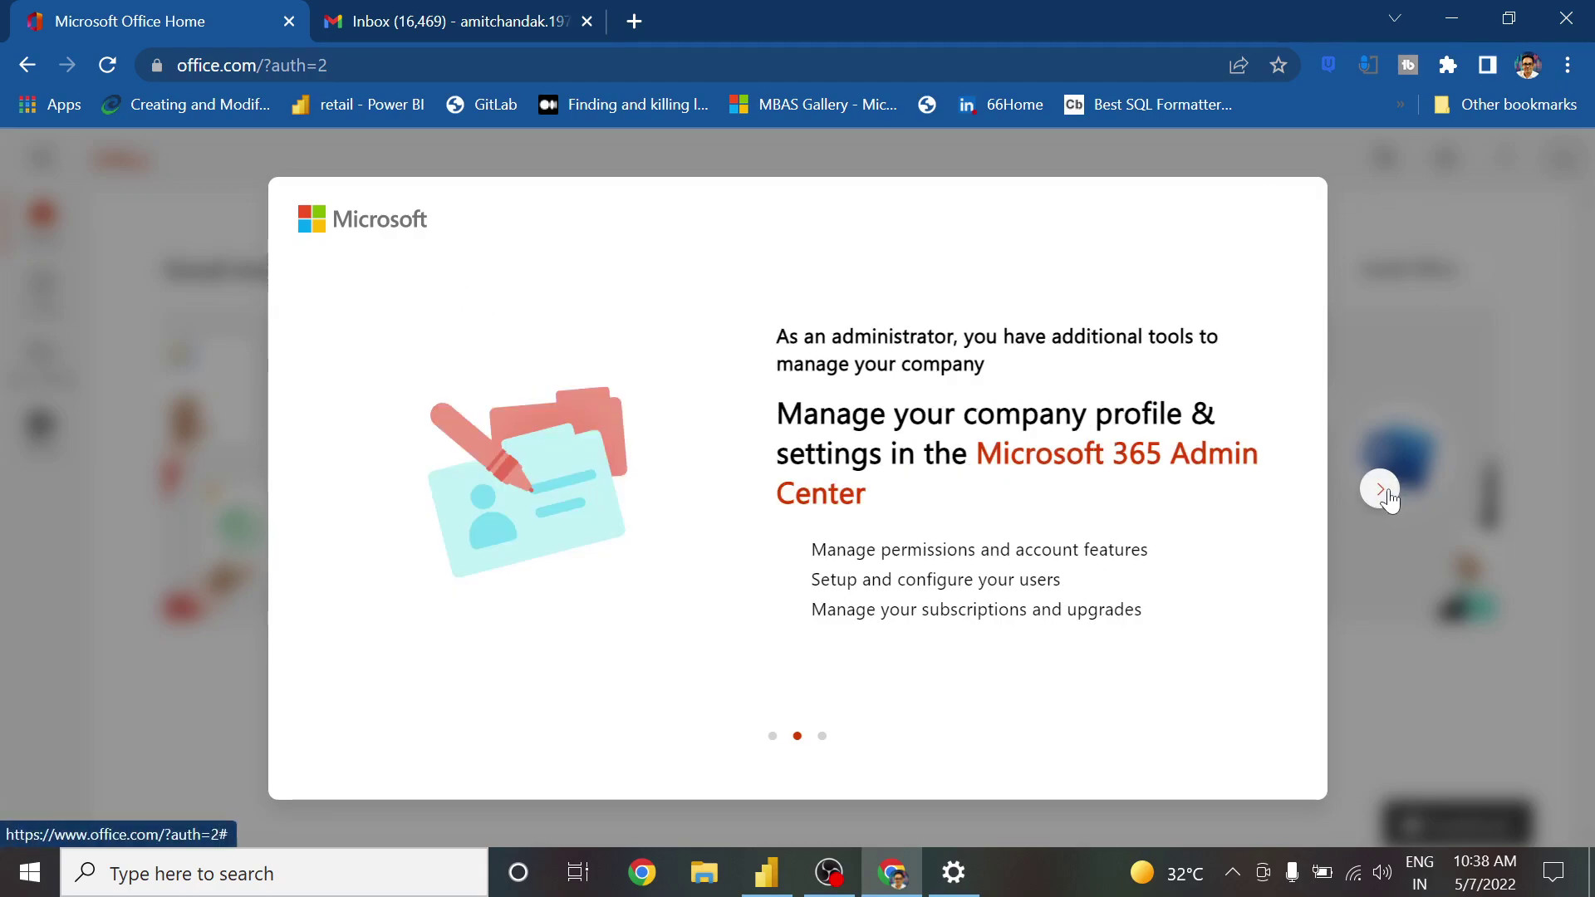
pyautogui.click(1379, 489)
pyautogui.click(1382, 491)
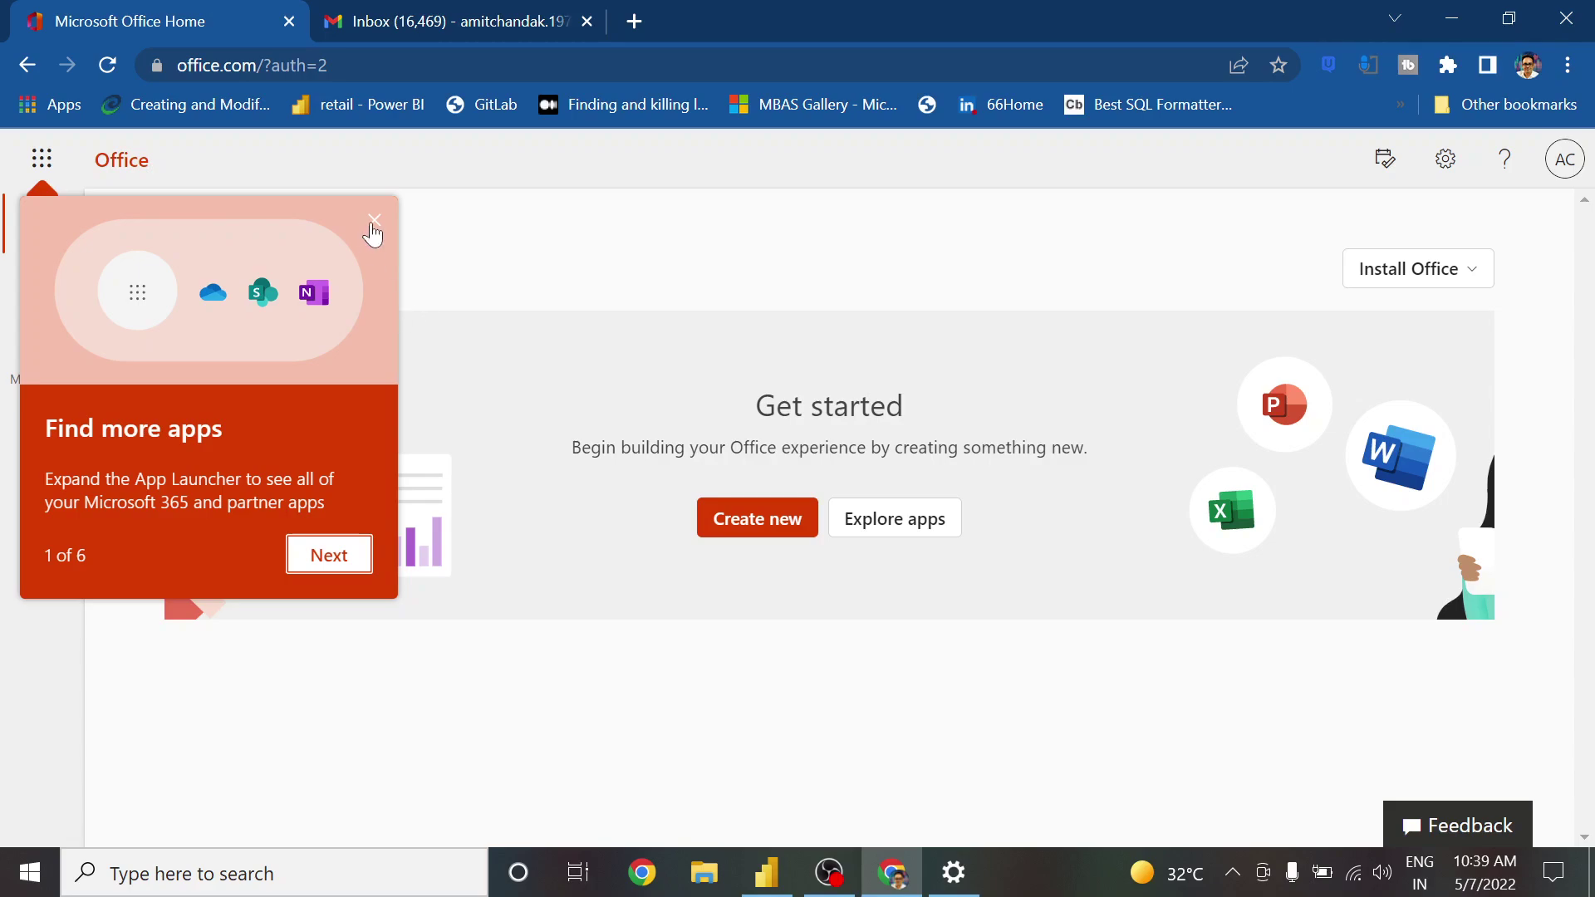
pyautogui.click(373, 223)
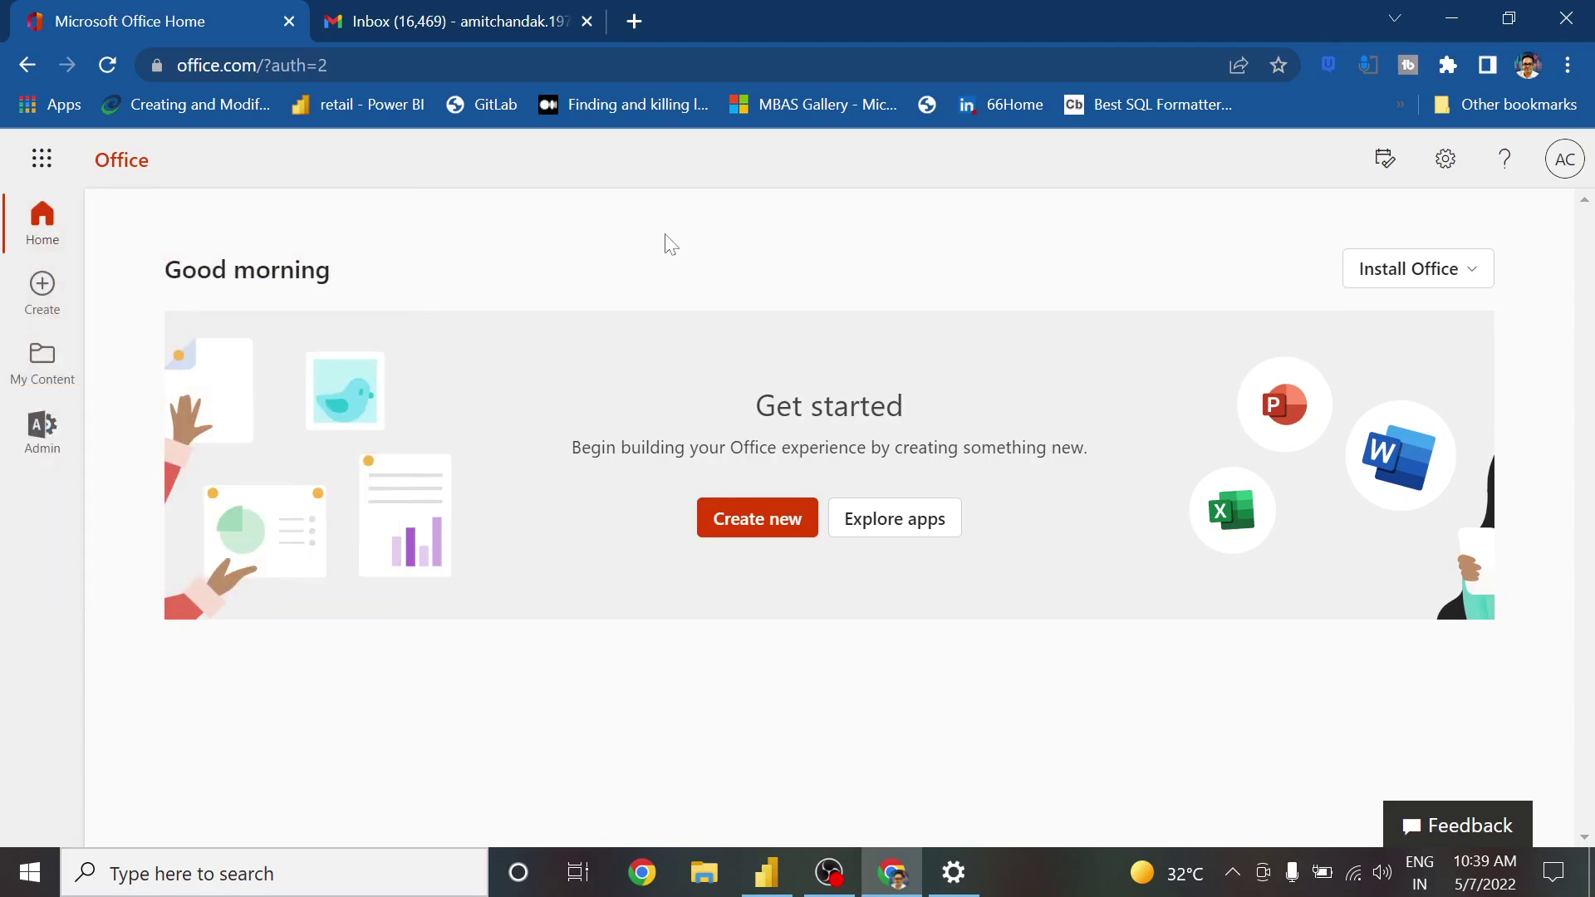
pyautogui.click(633, 21)
# Load app.powerbi.com in the new tab, then return to Power BI Desktop
pyautogui.write('app')
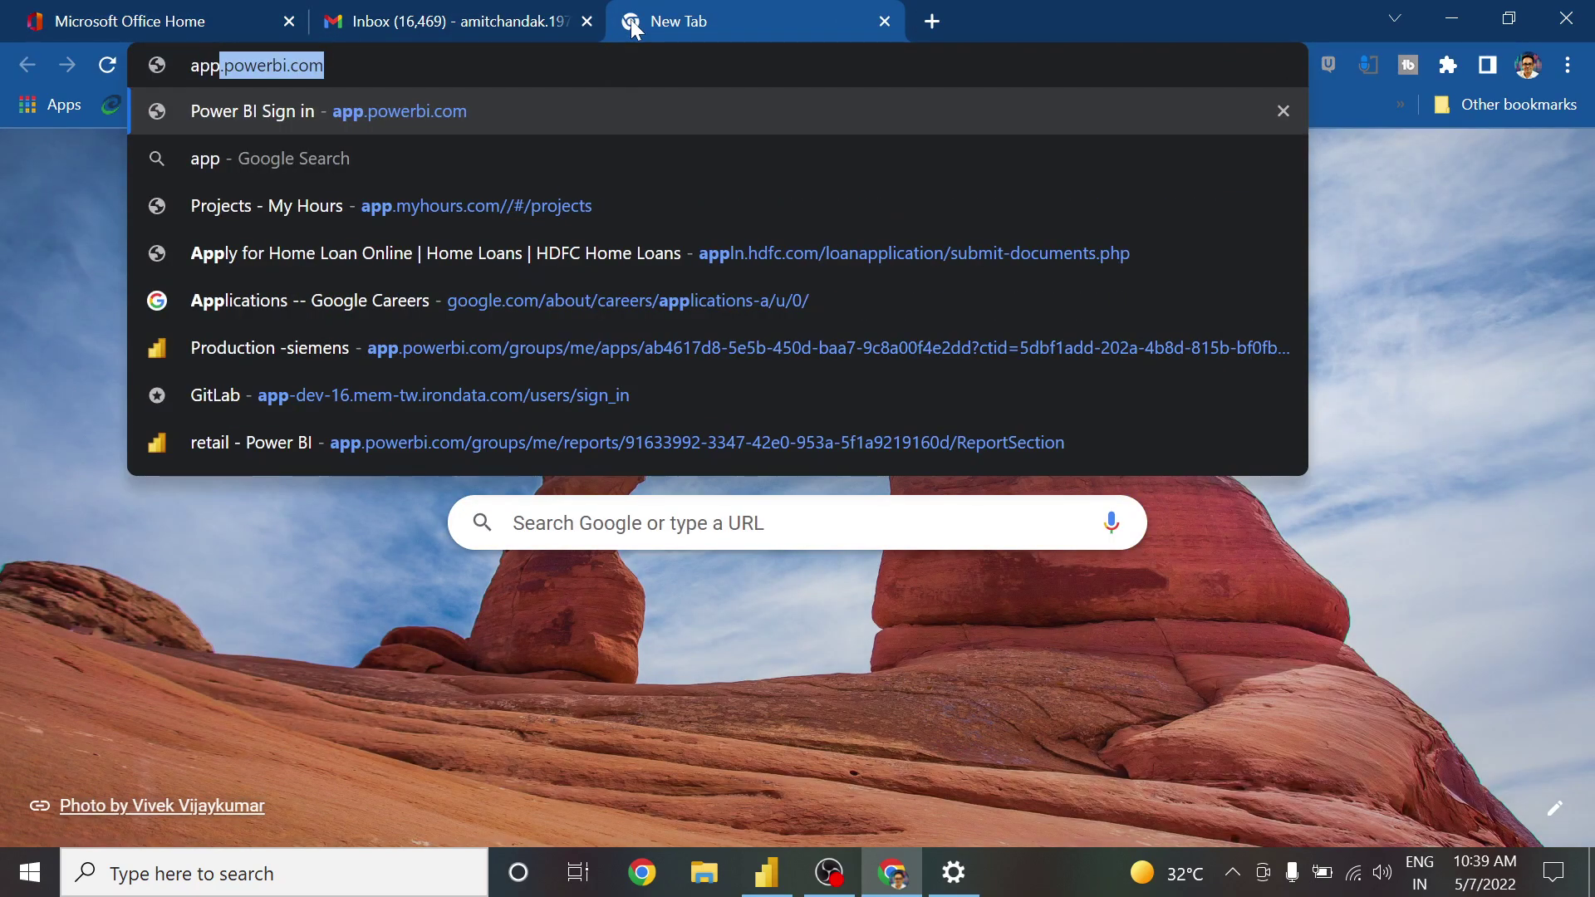
pyautogui.press('Return')
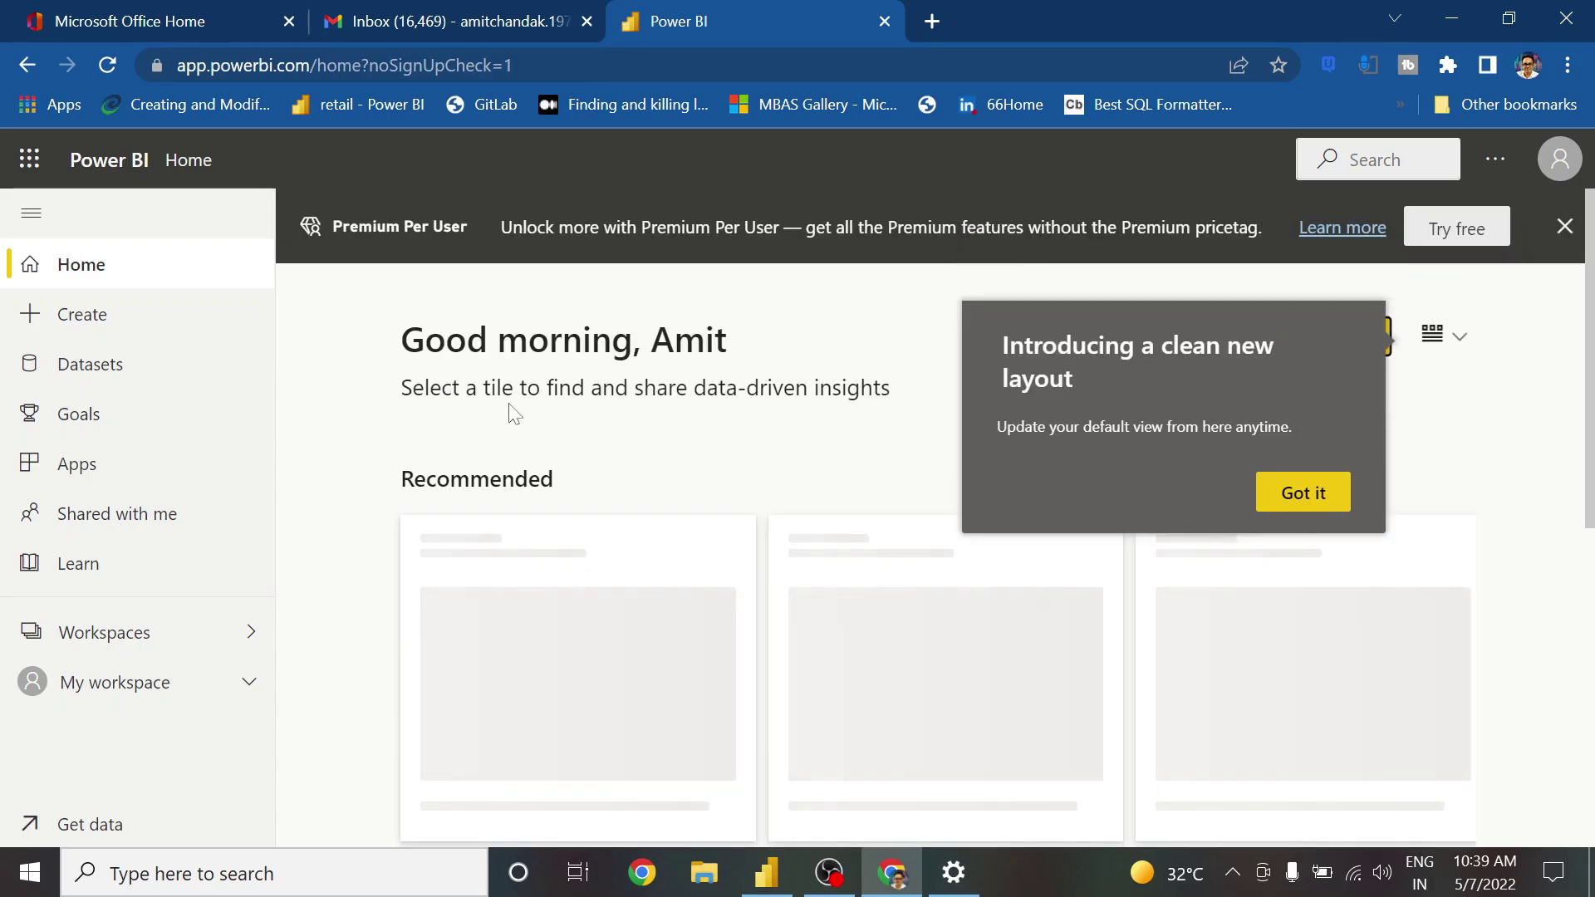
pyautogui.click(768, 891)
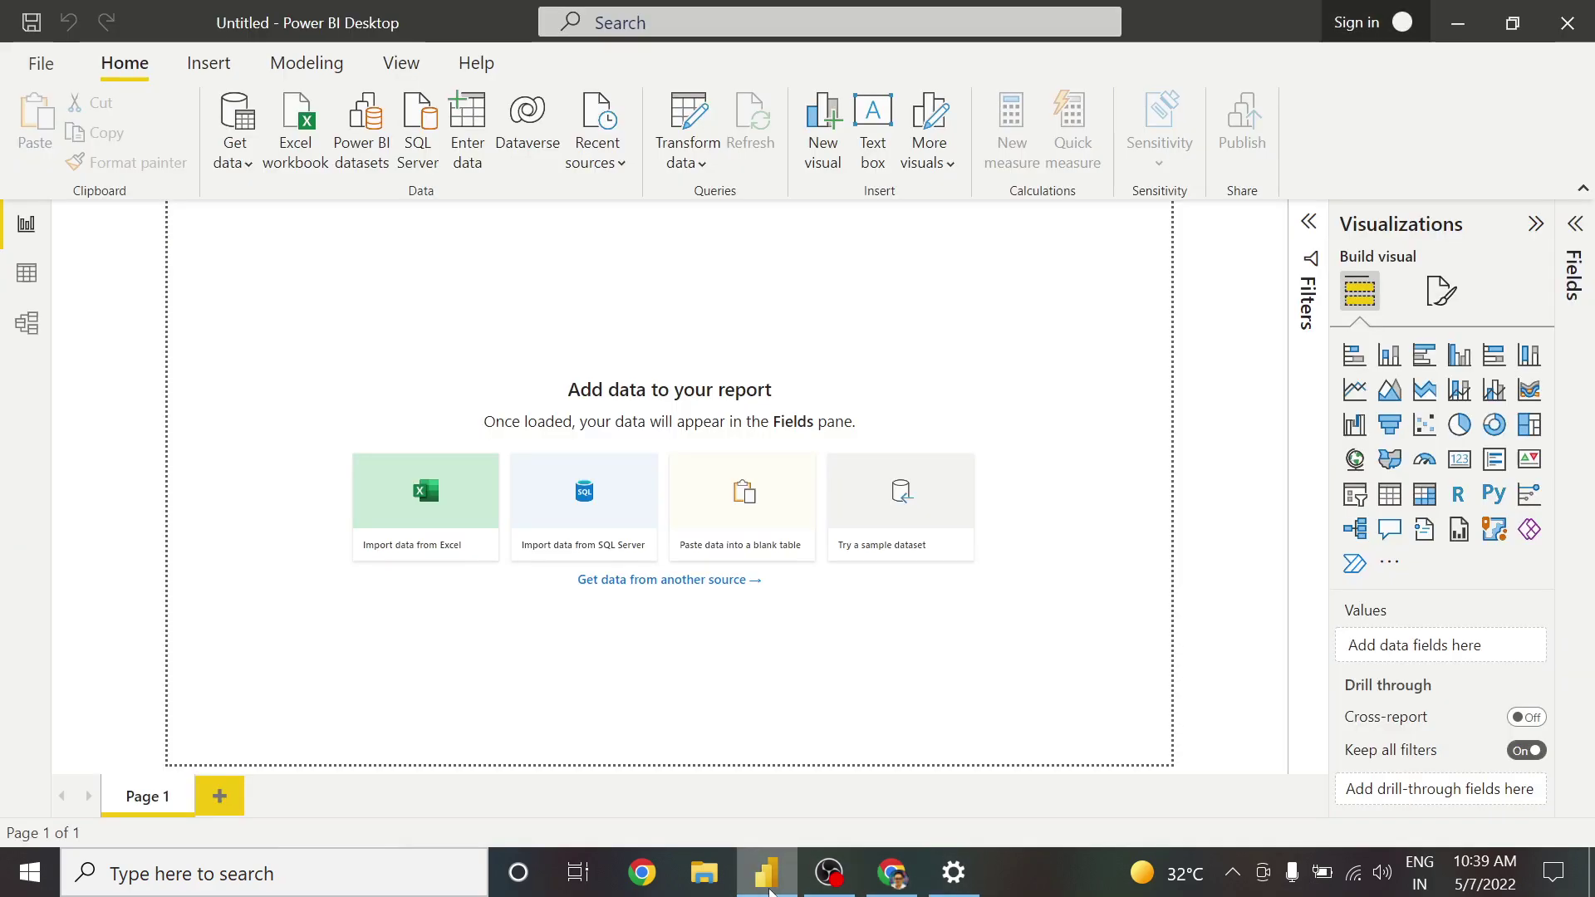
# Replace the prefilled sign-in email with the new account's email address and submit it
pyautogui.click(1357, 30)
pyautogui.hotkey('ctrl', 'v')
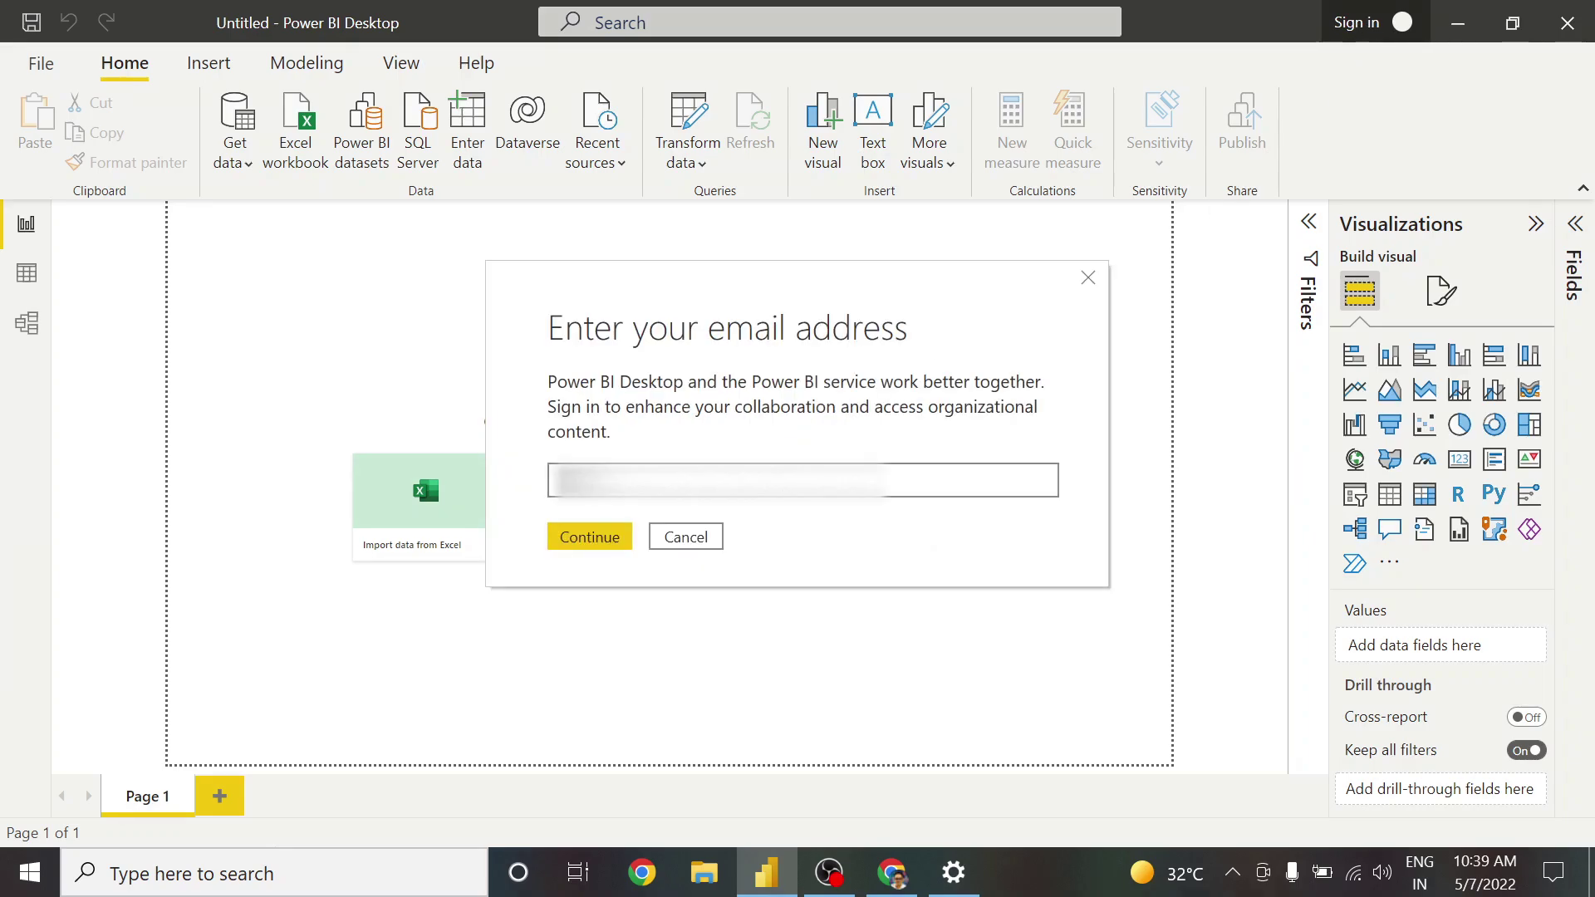
pyautogui.hotkey('ctrl', 'a')
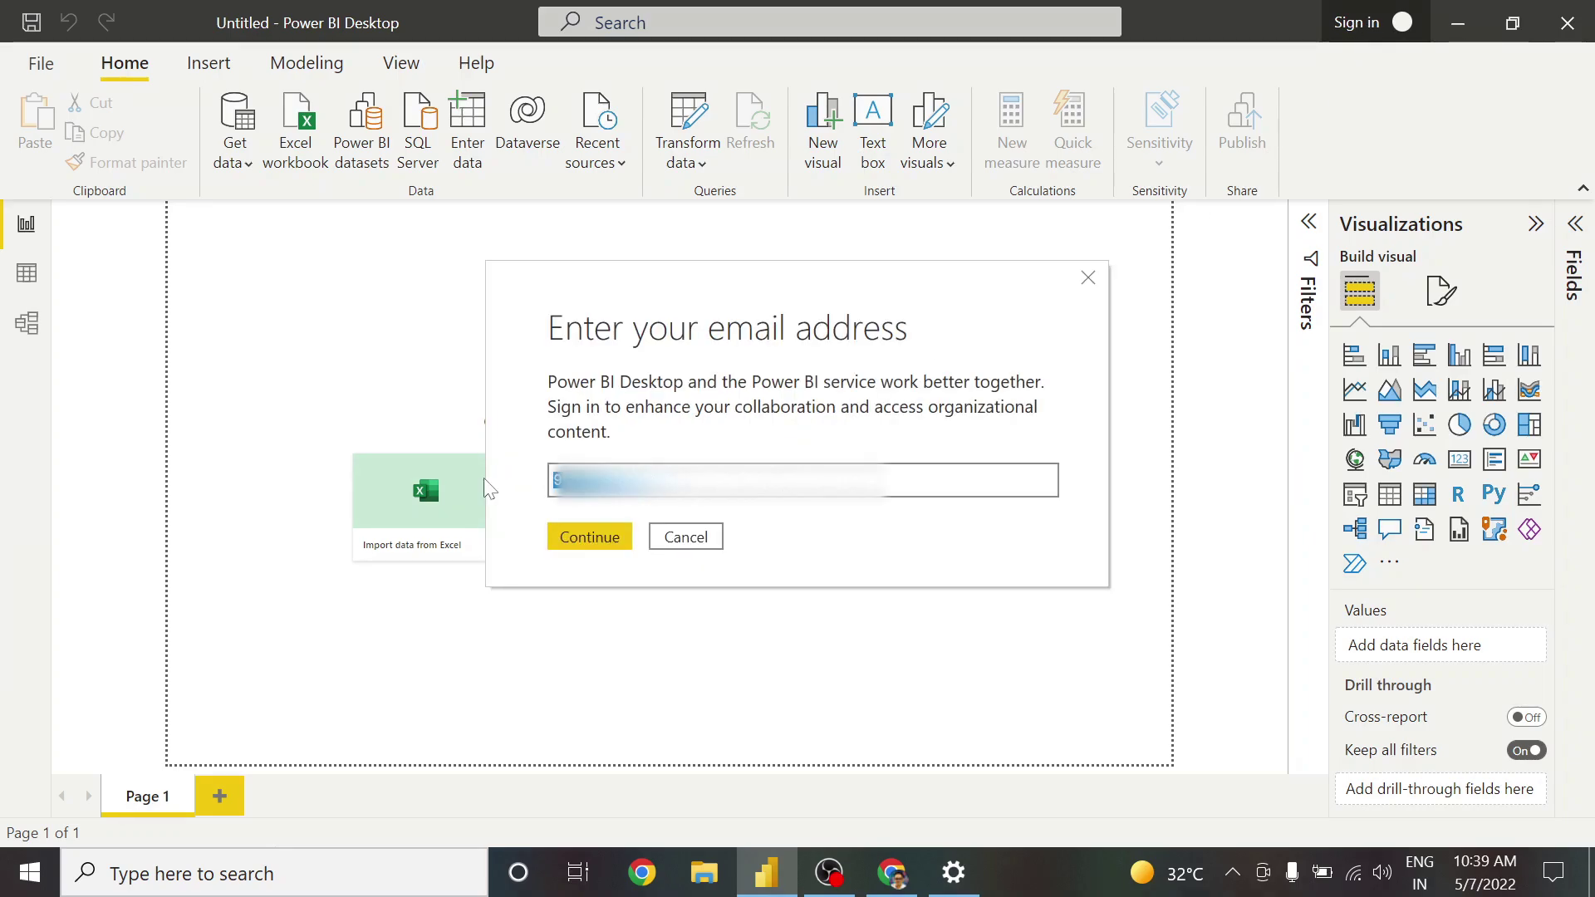
pyautogui.press('BackSpace')
pyautogui.write('a')
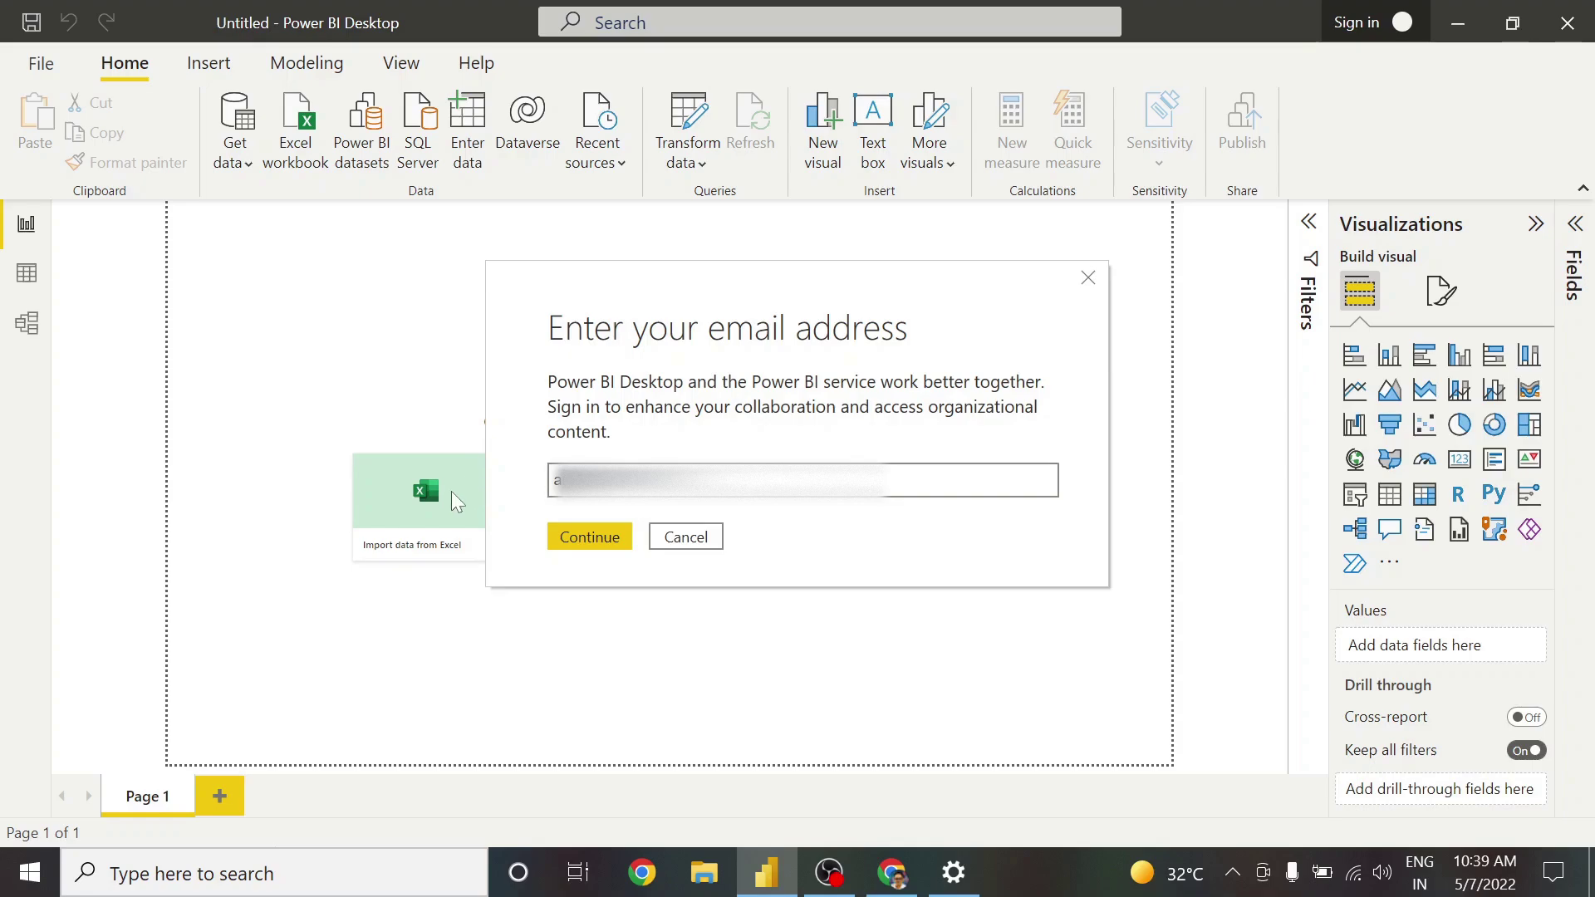
pyautogui.click(588, 540)
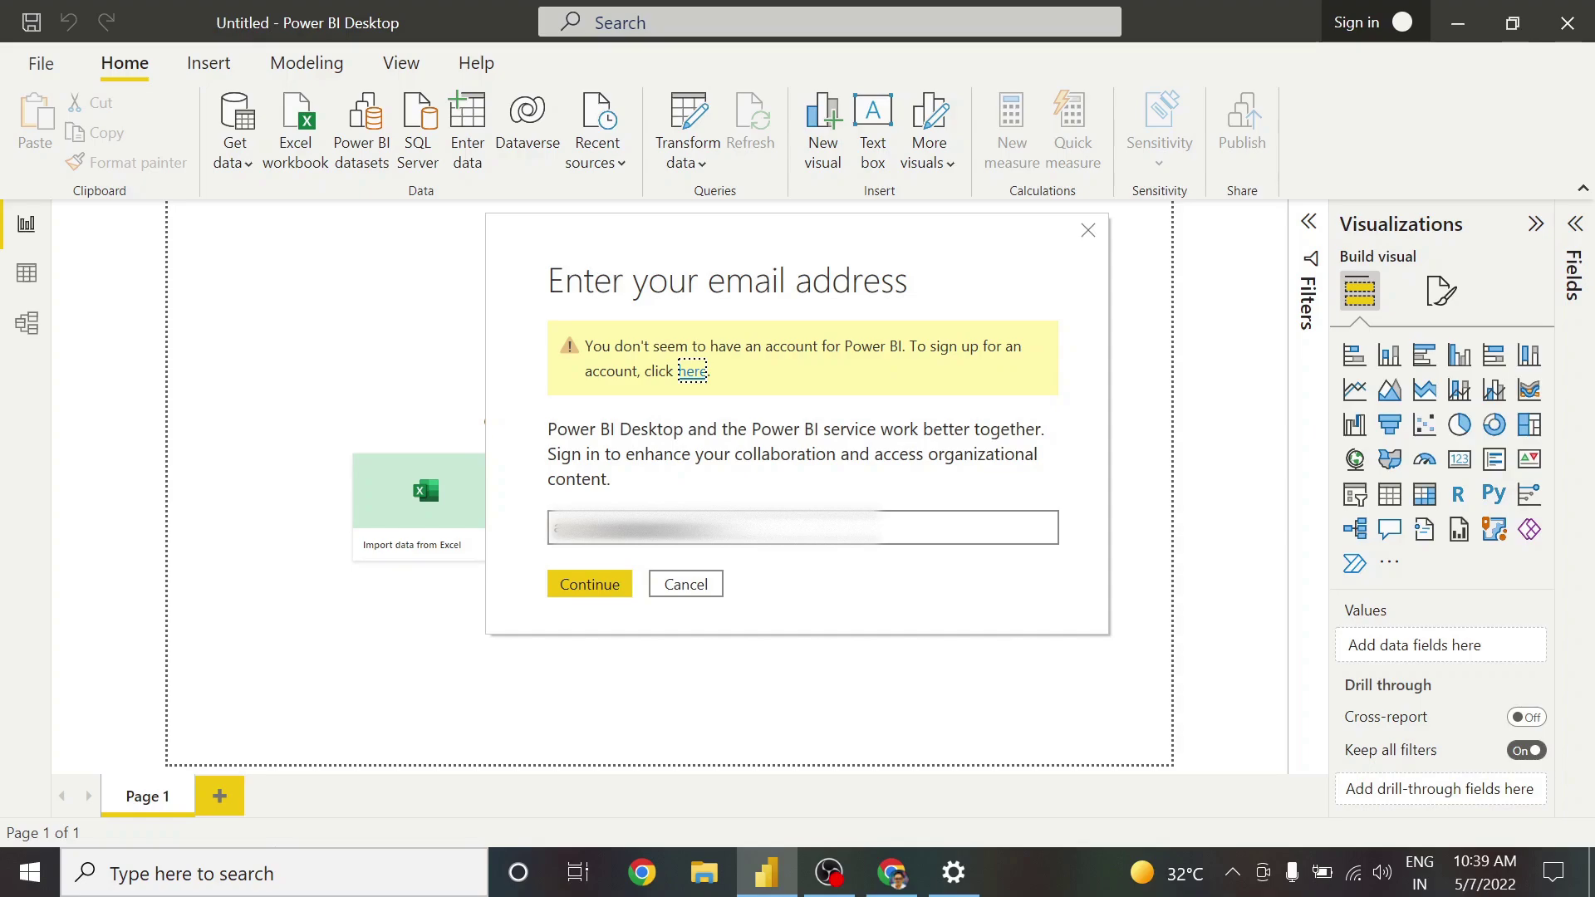
pyautogui.press('Tab')
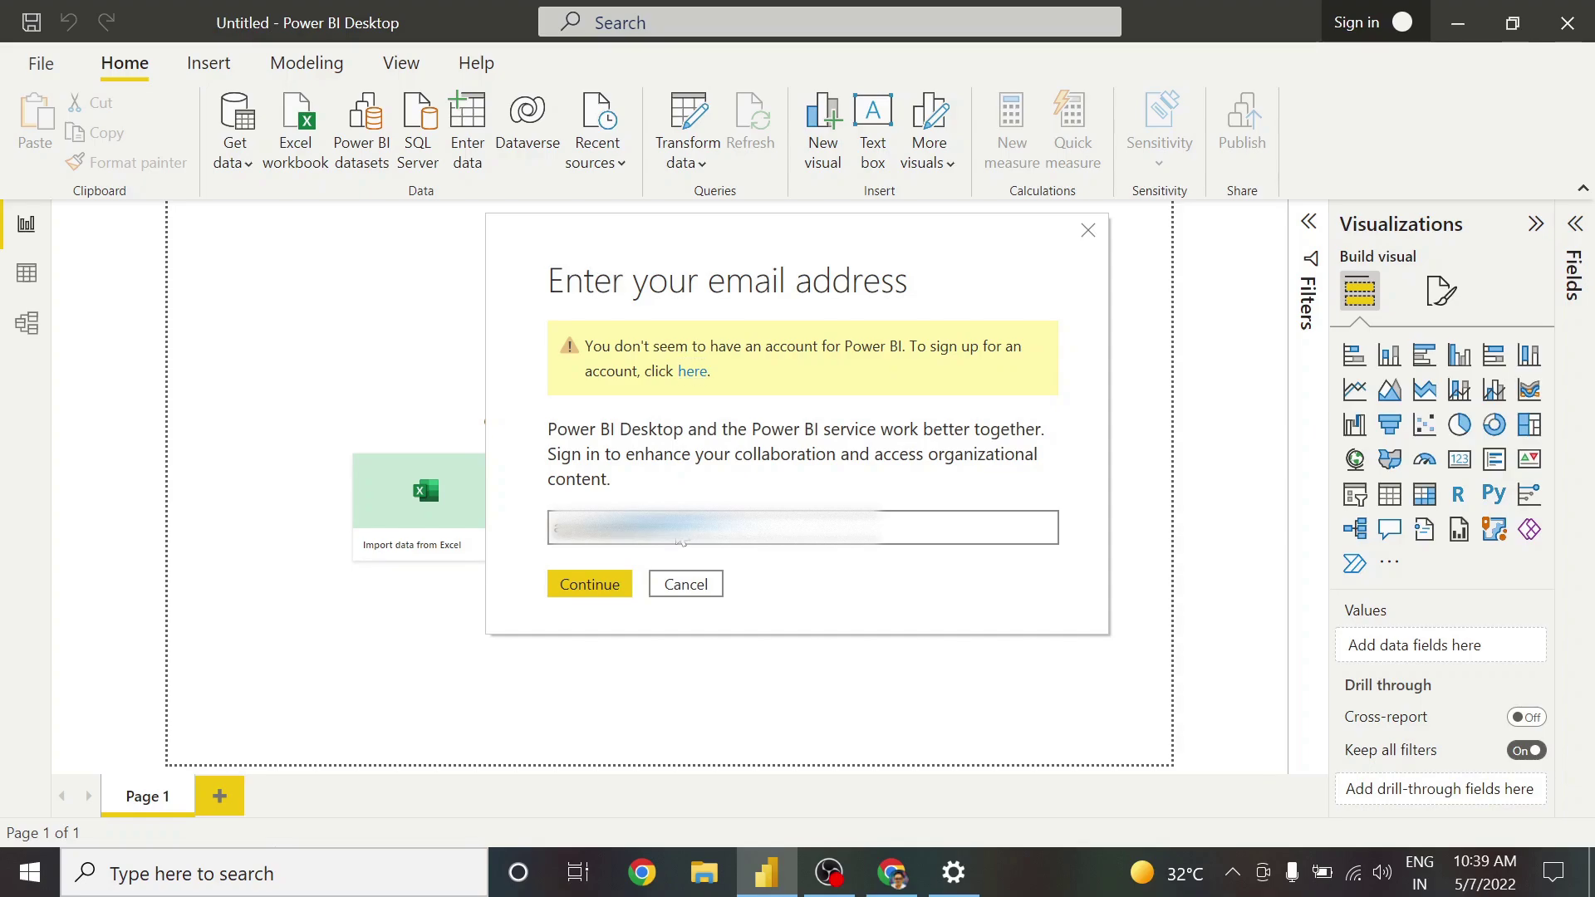
pyautogui.click(596, 591)
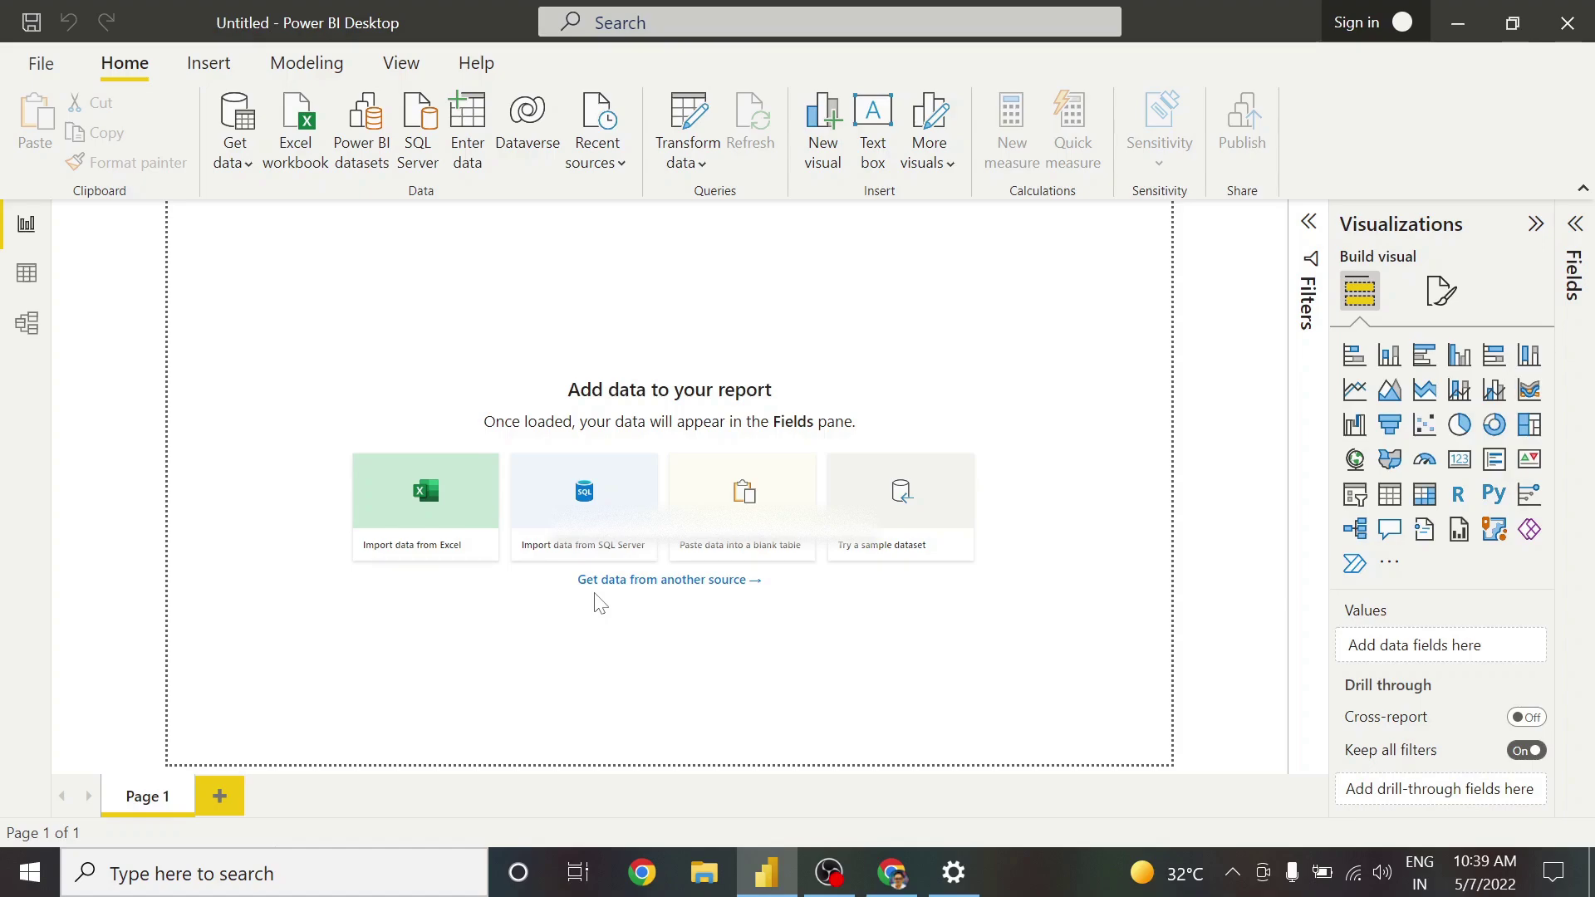
# Pick the new account and enter its password to complete the Power BI Desktop sign-in
pyautogui.click(604, 580)
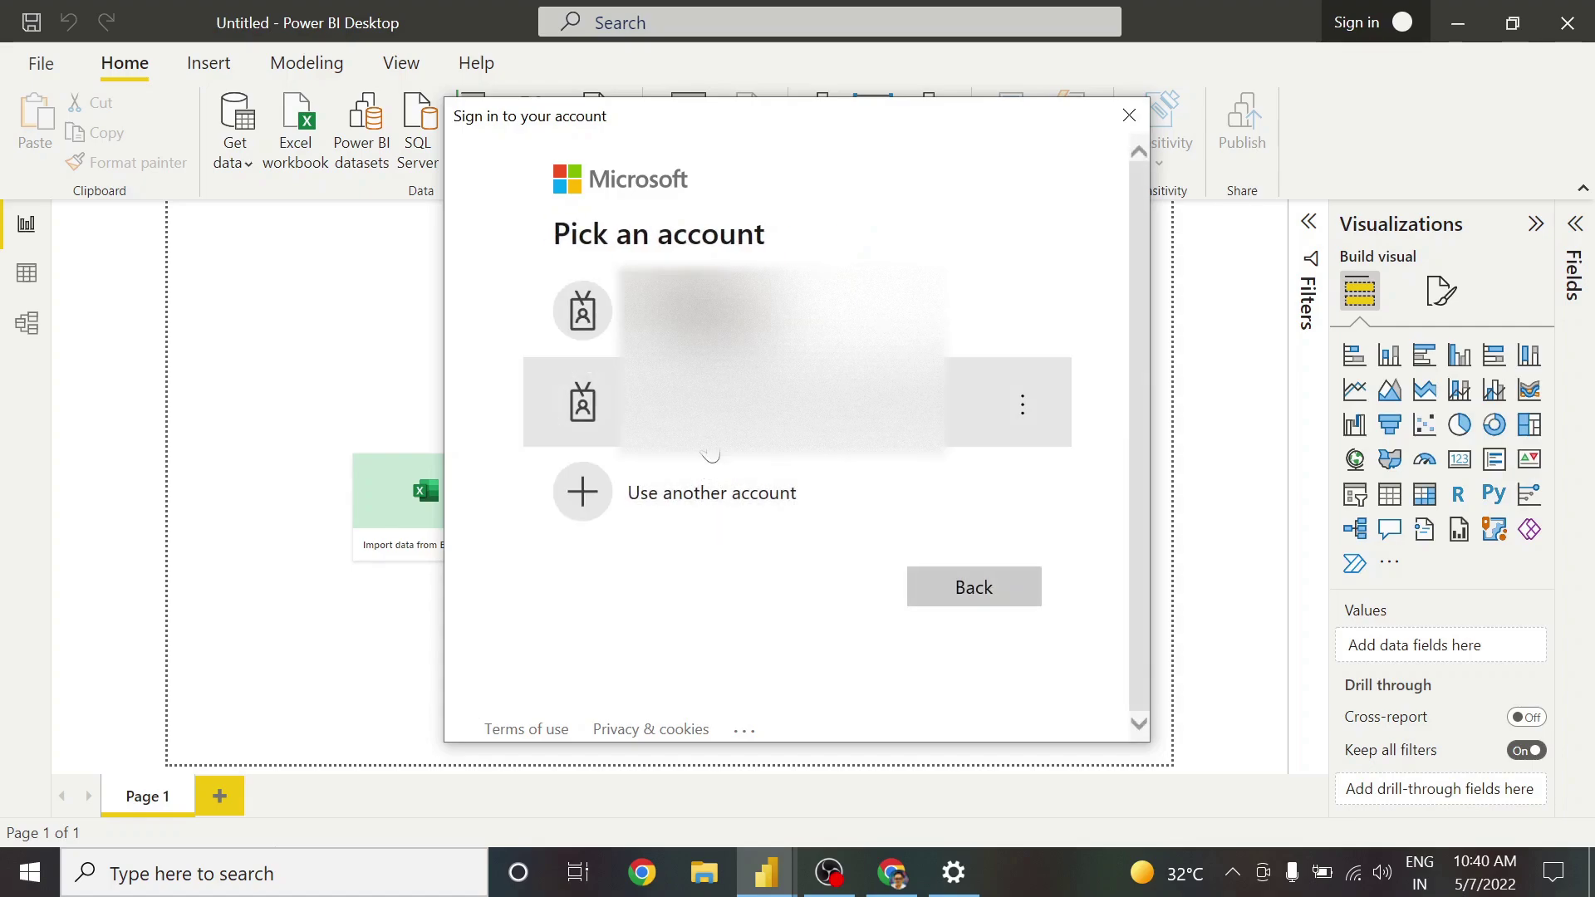
pyautogui.click(747, 402)
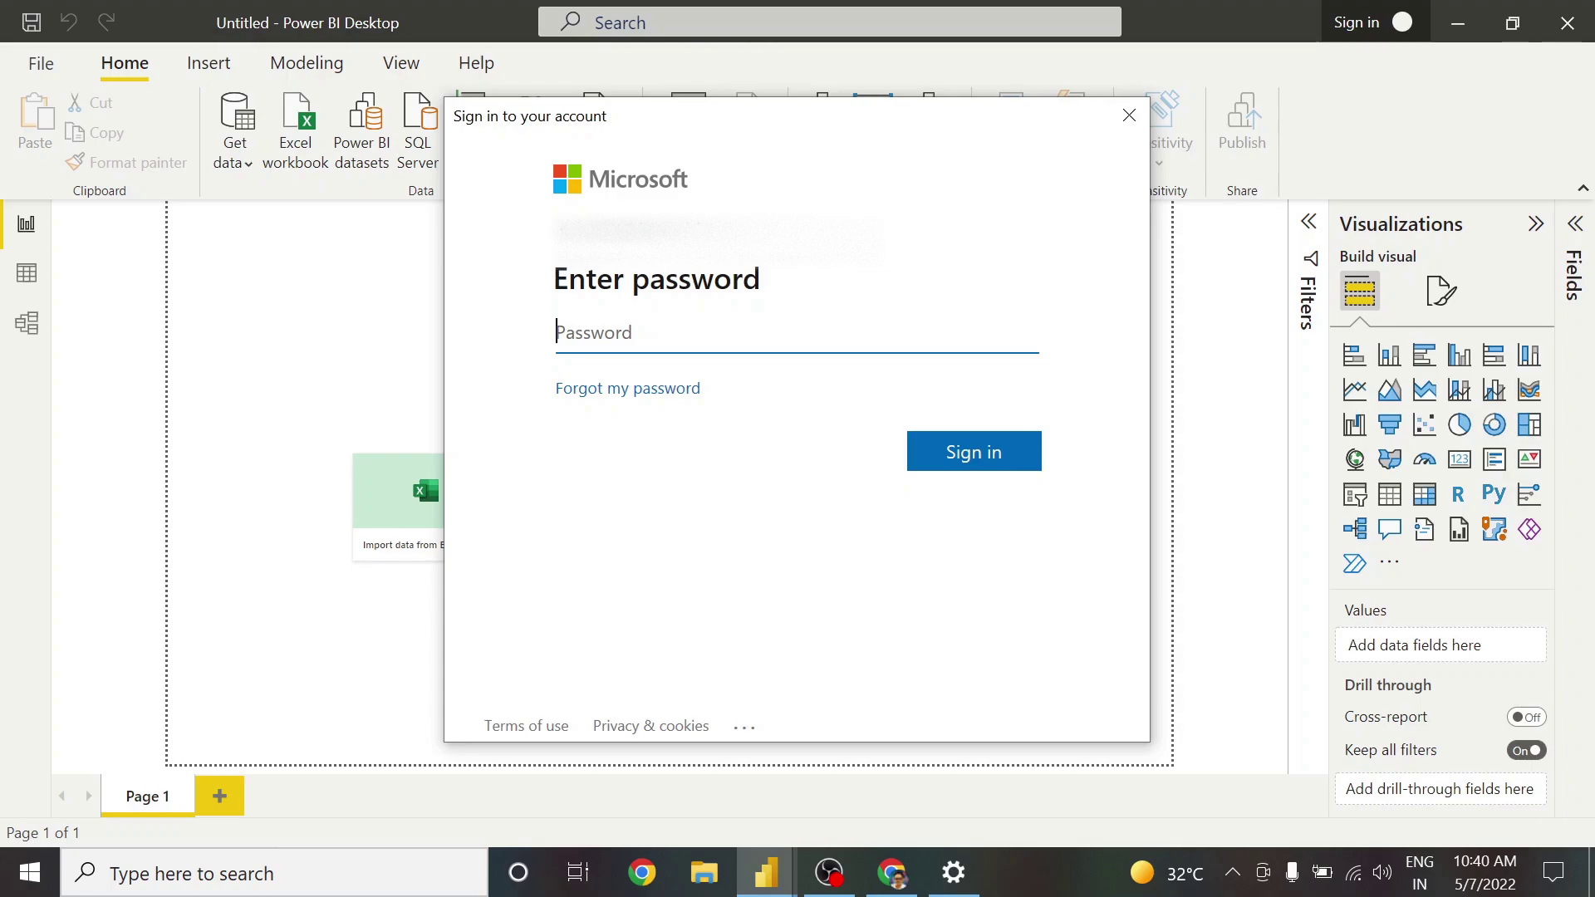
pyautogui.write('******')
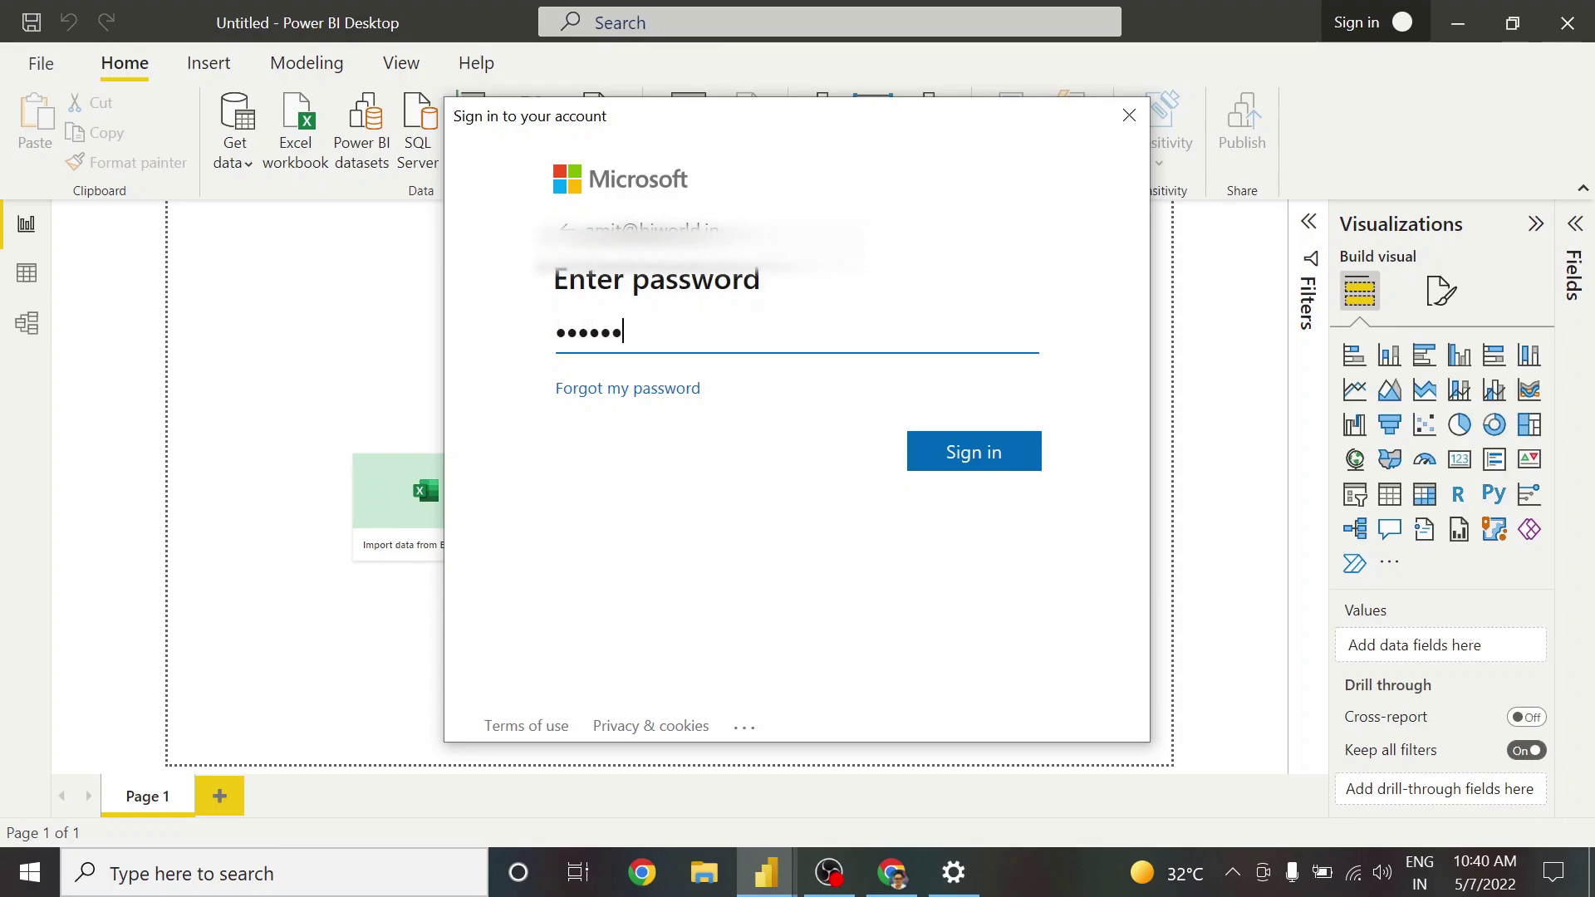
pyautogui.write('***')
pyautogui.click(1005, 462)
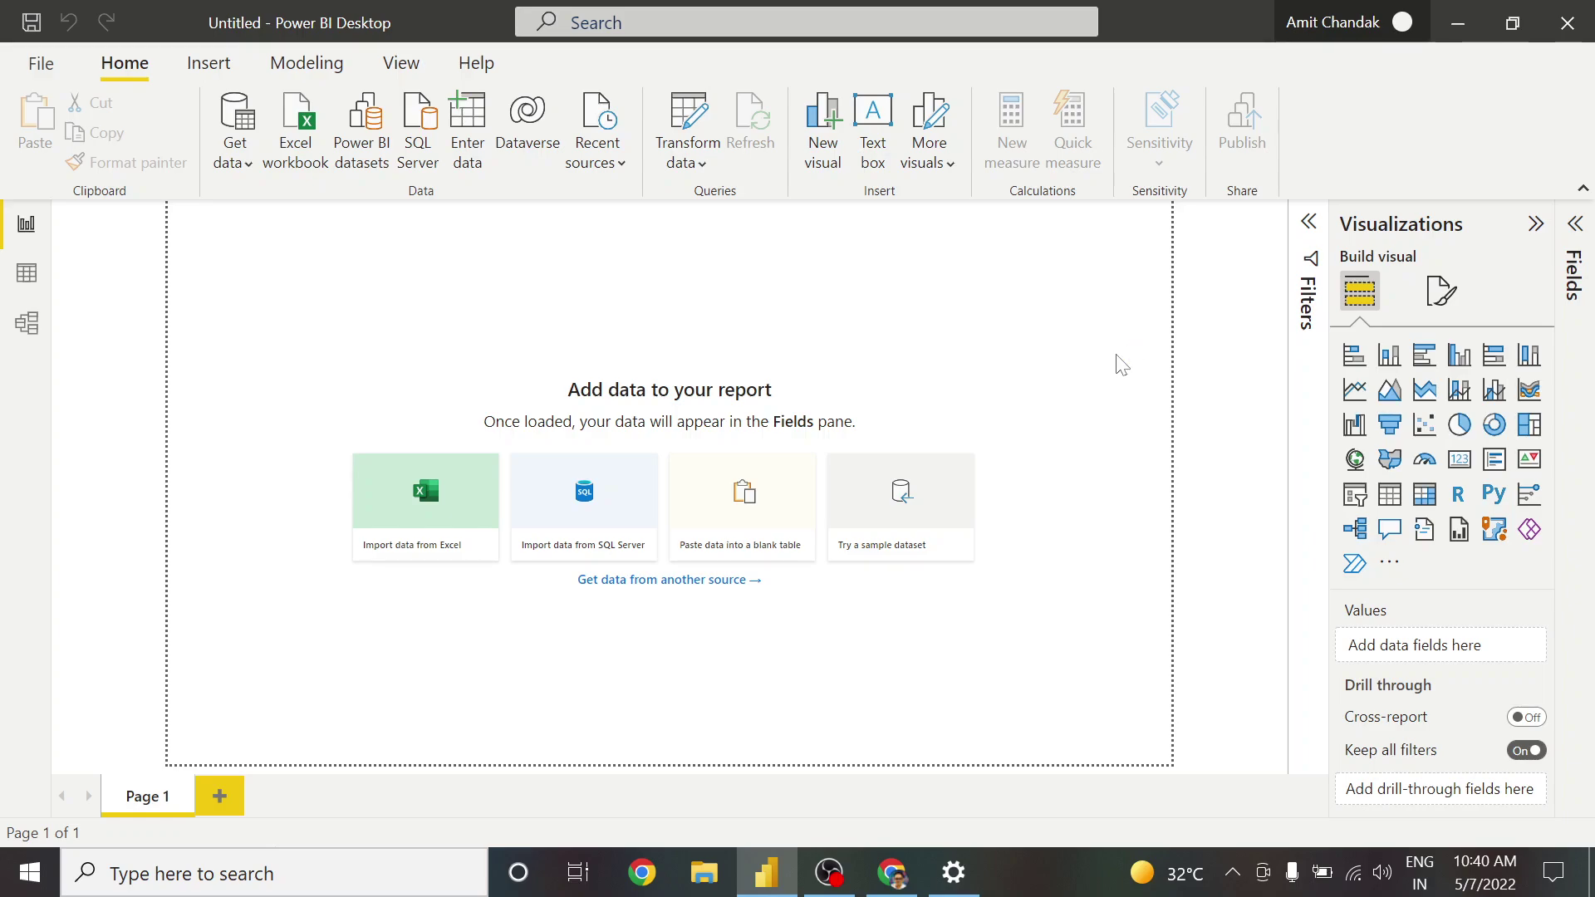
pyautogui.press('super+p')
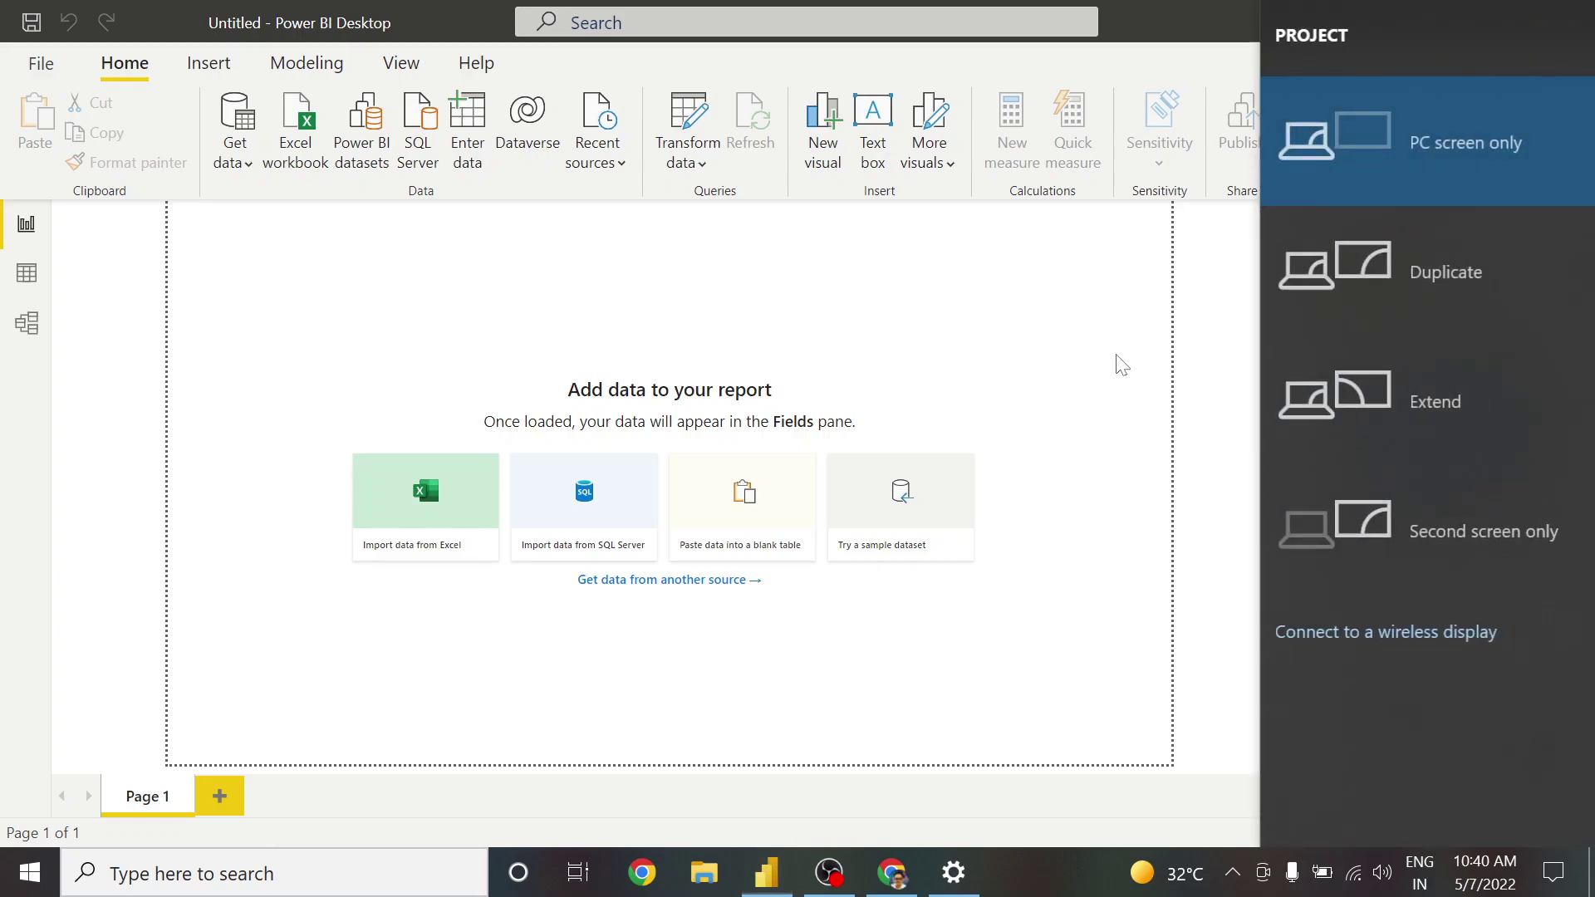